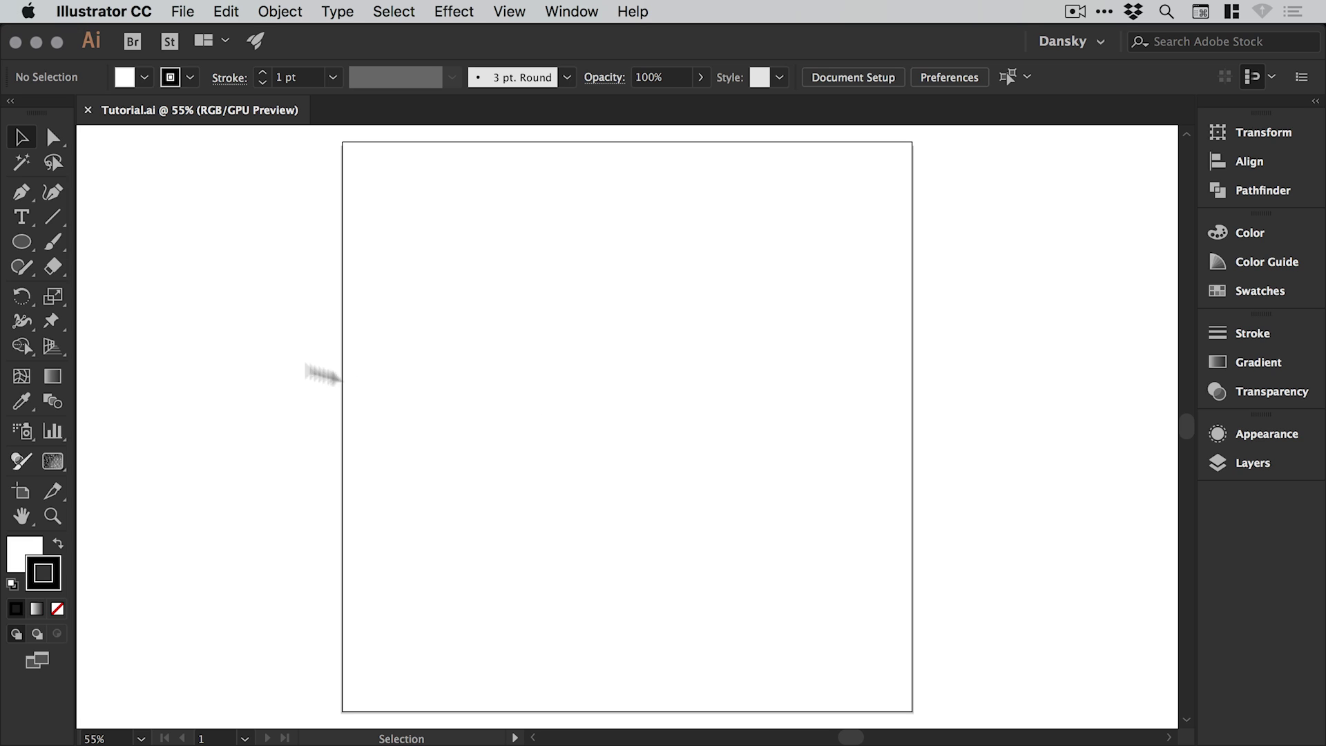
Draw a large circle with the Ellipse tool and nudge it about 20 pt left and 13 pt up
left_click_drag(23, 247, 113, 292)
left_click_drag(493, 275, 809, 614)
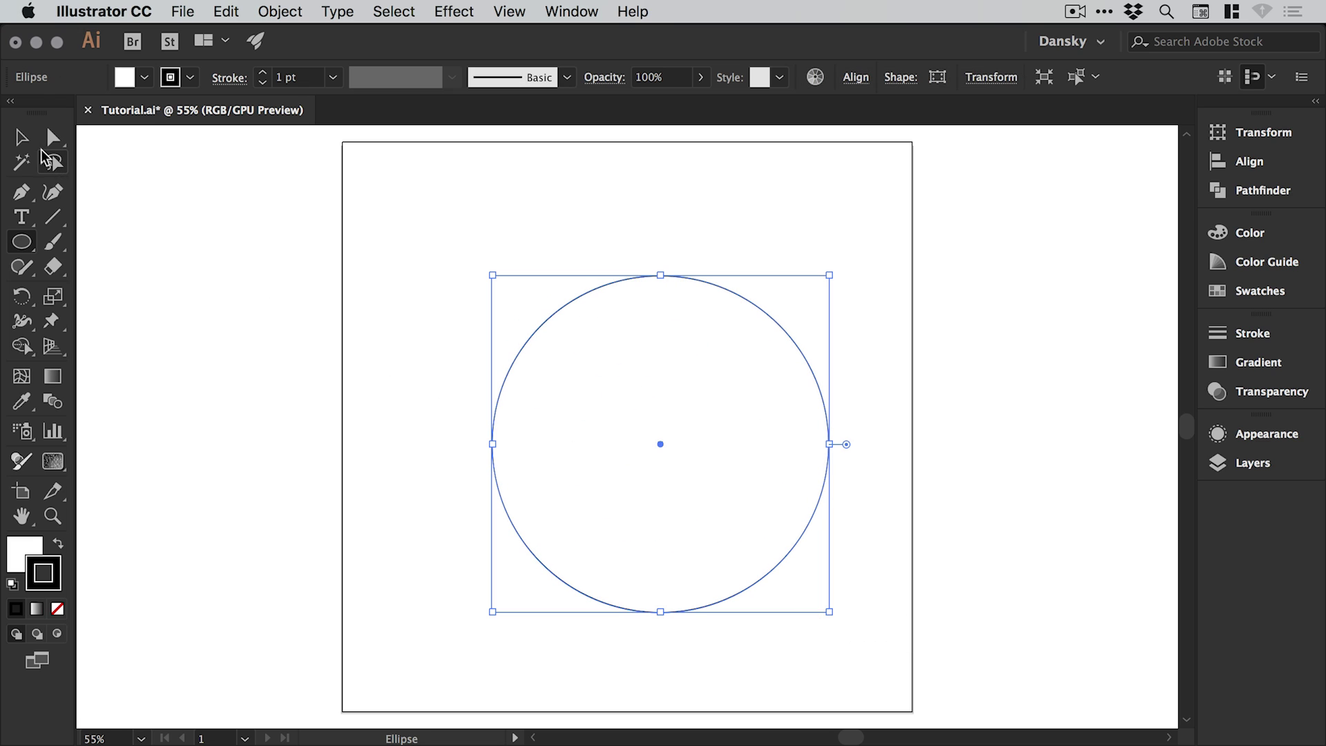
left_click(21, 137)
left_click_drag(720, 284, 692, 275)
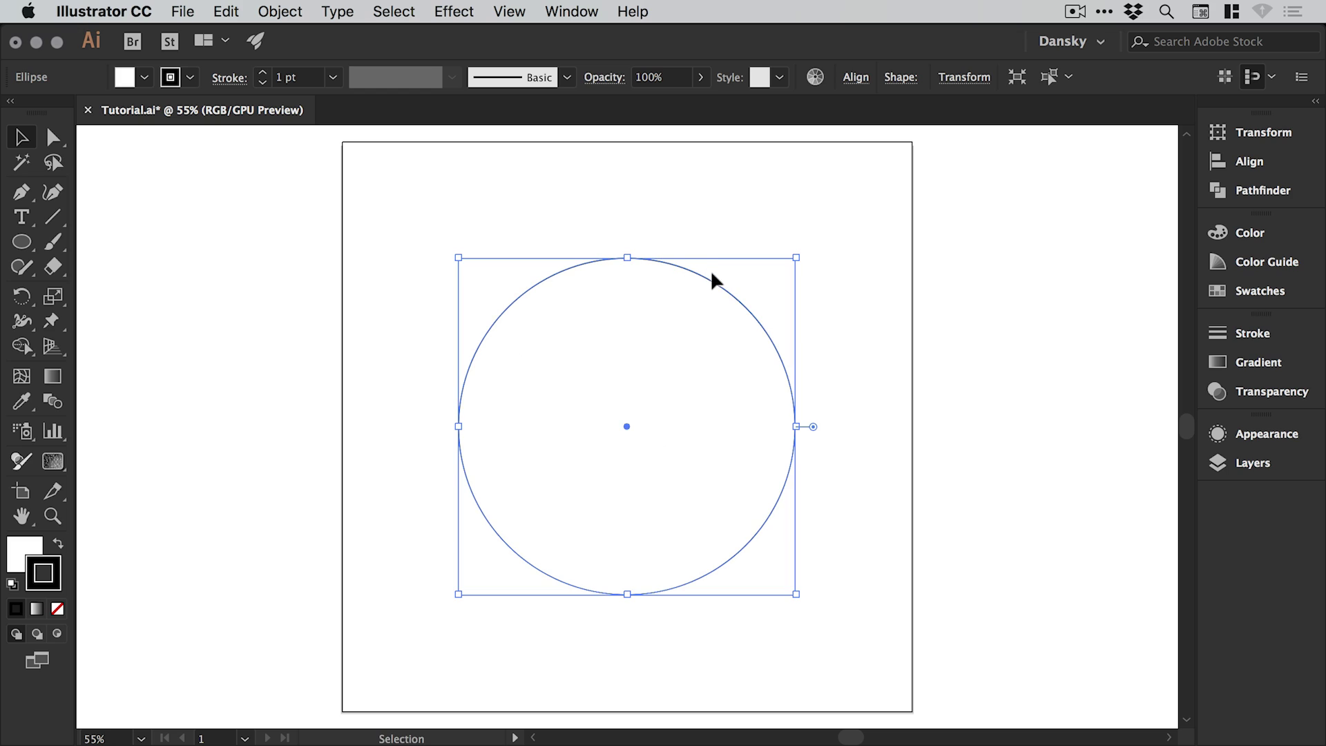
Set the circle's fill to None and make the stroke the active colour
left_click(29, 550)
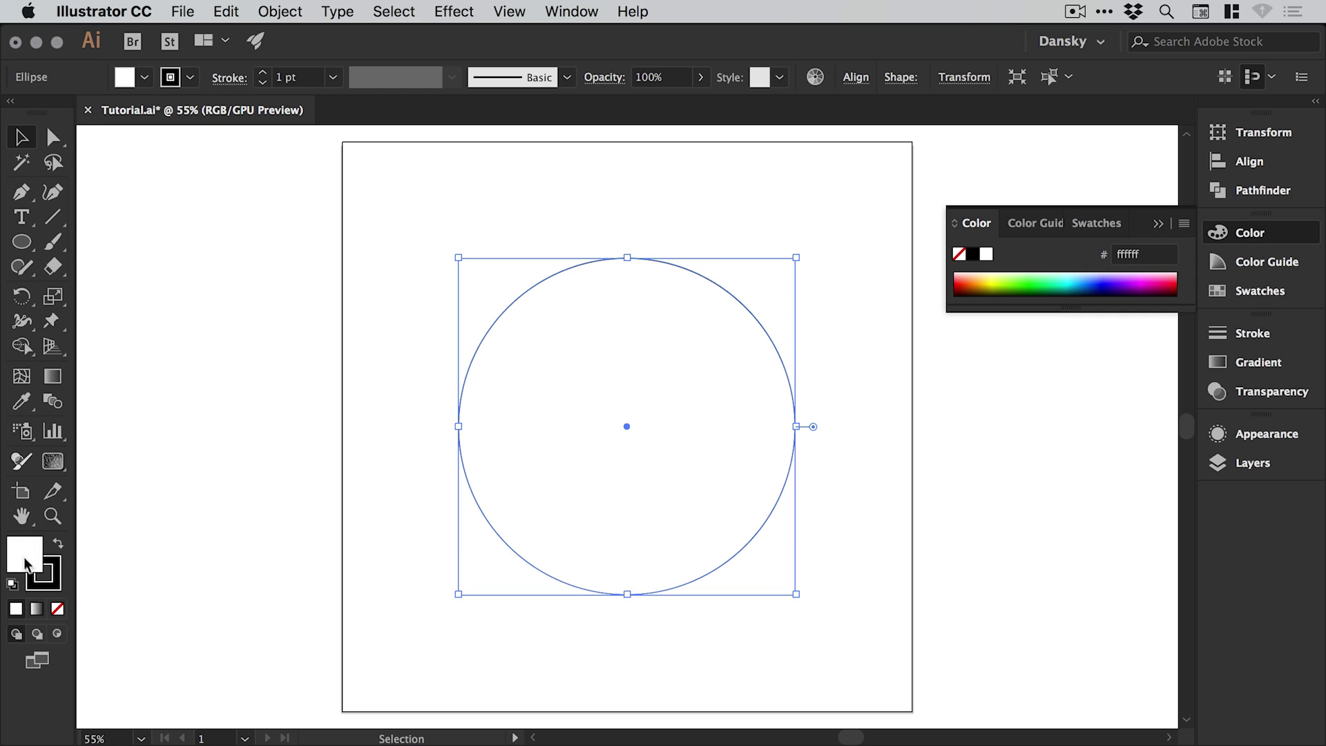
left_click(57, 579)
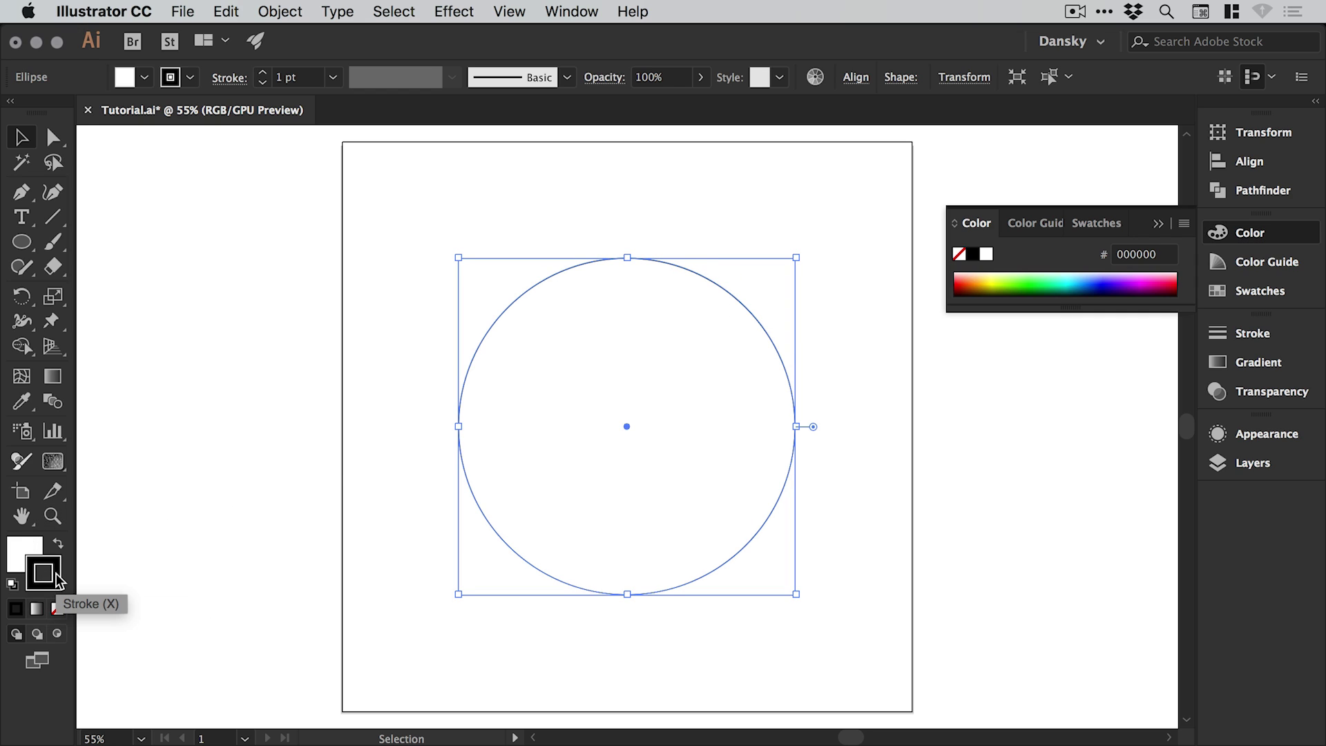
left_click(27, 549)
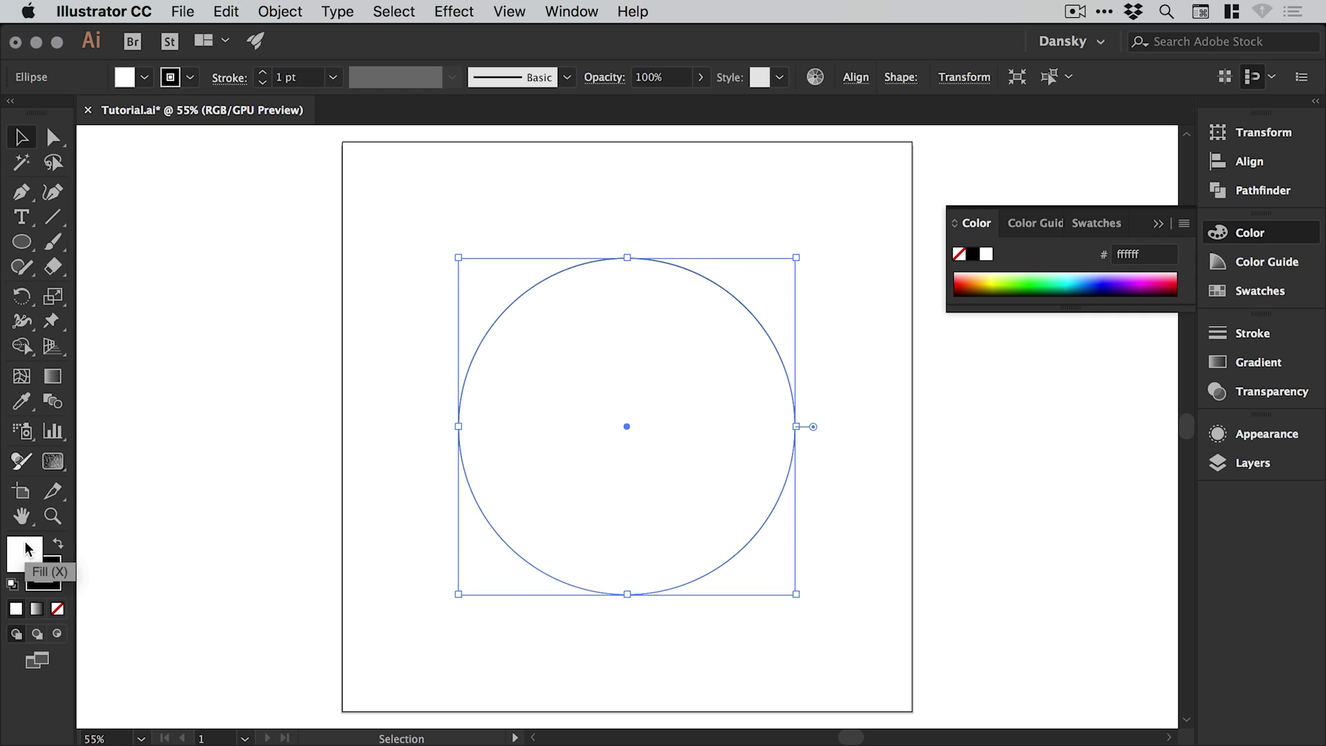
left_click(58, 611)
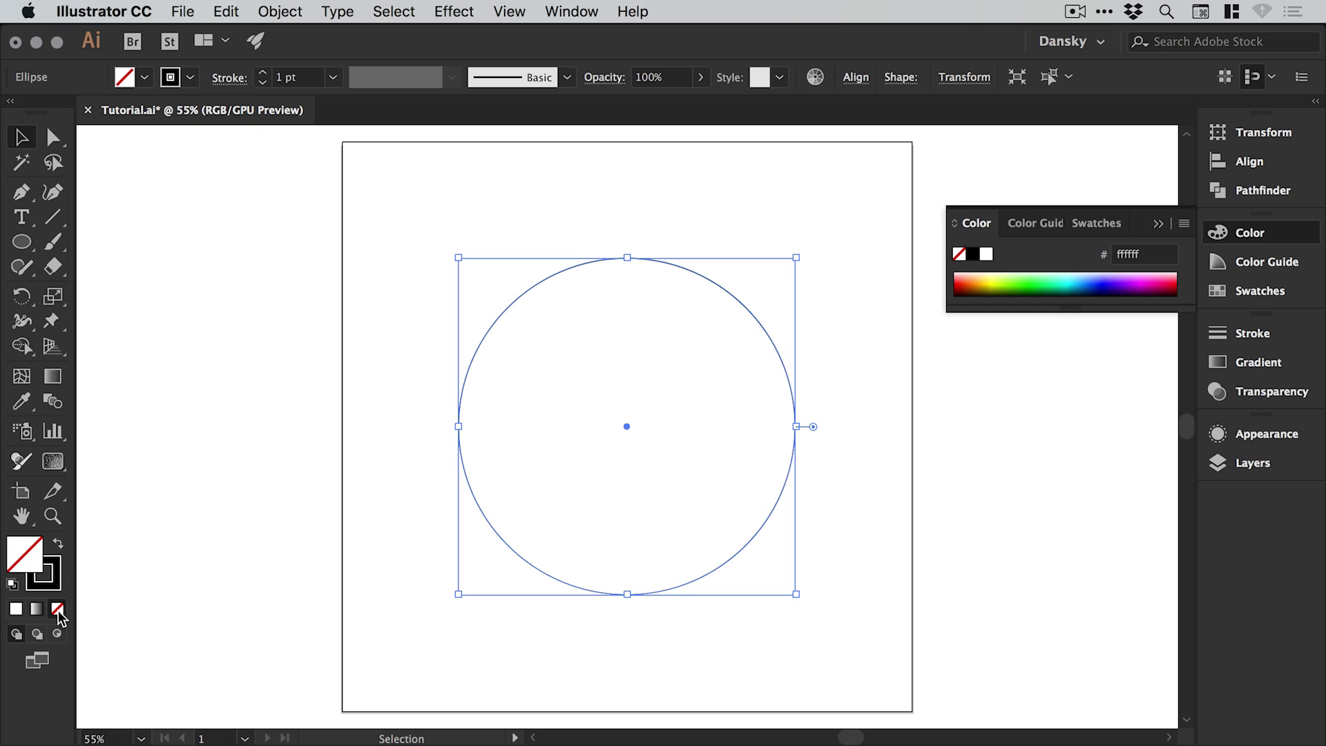
left_click(55, 583)
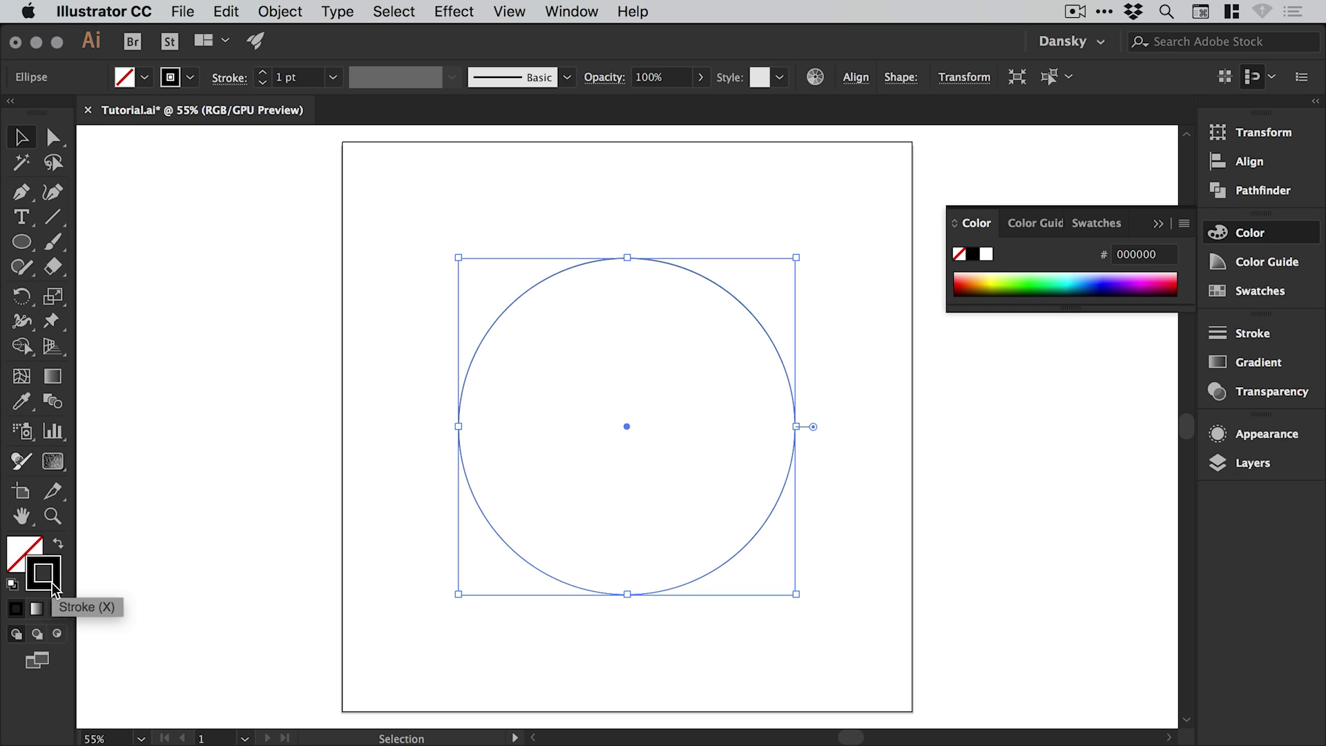
Raise the black stroke weight to about 50 pt in the Stroke panel
left_click(1255, 338)
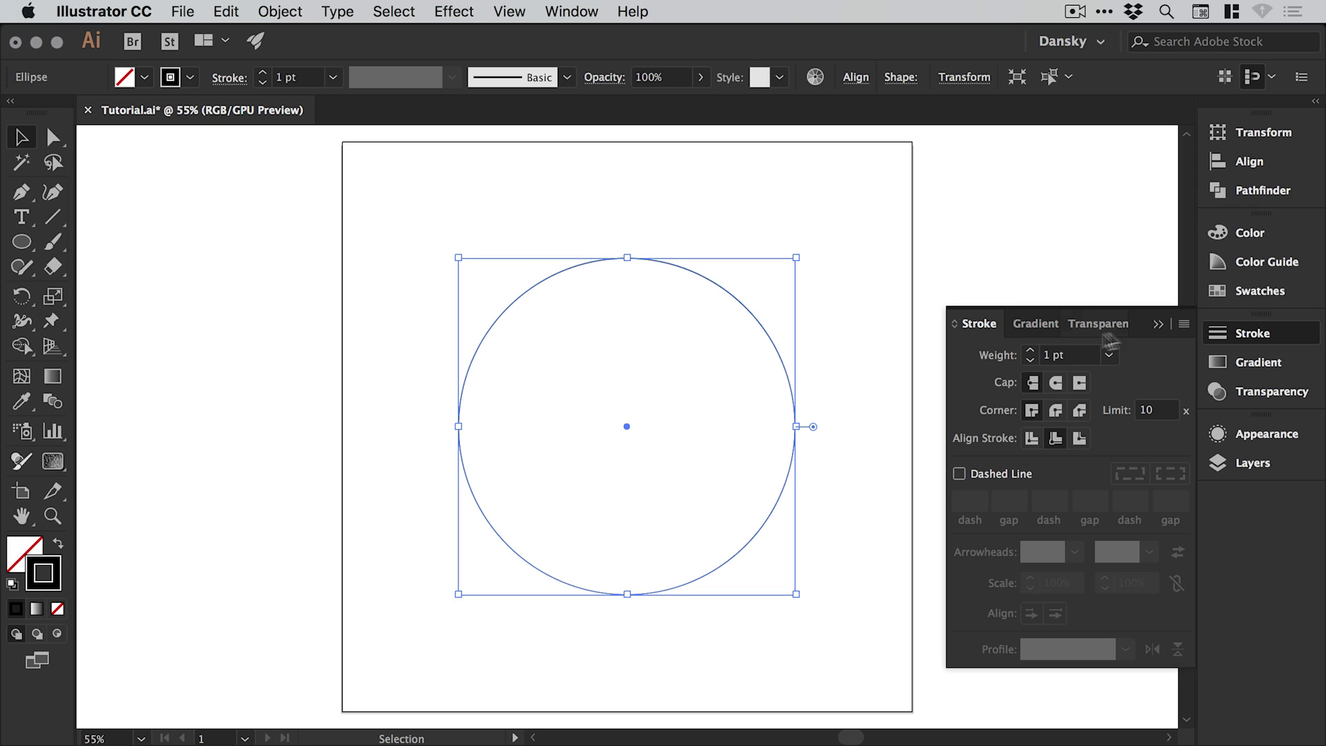
left_click_drag(1030, 349, 1029, 348)
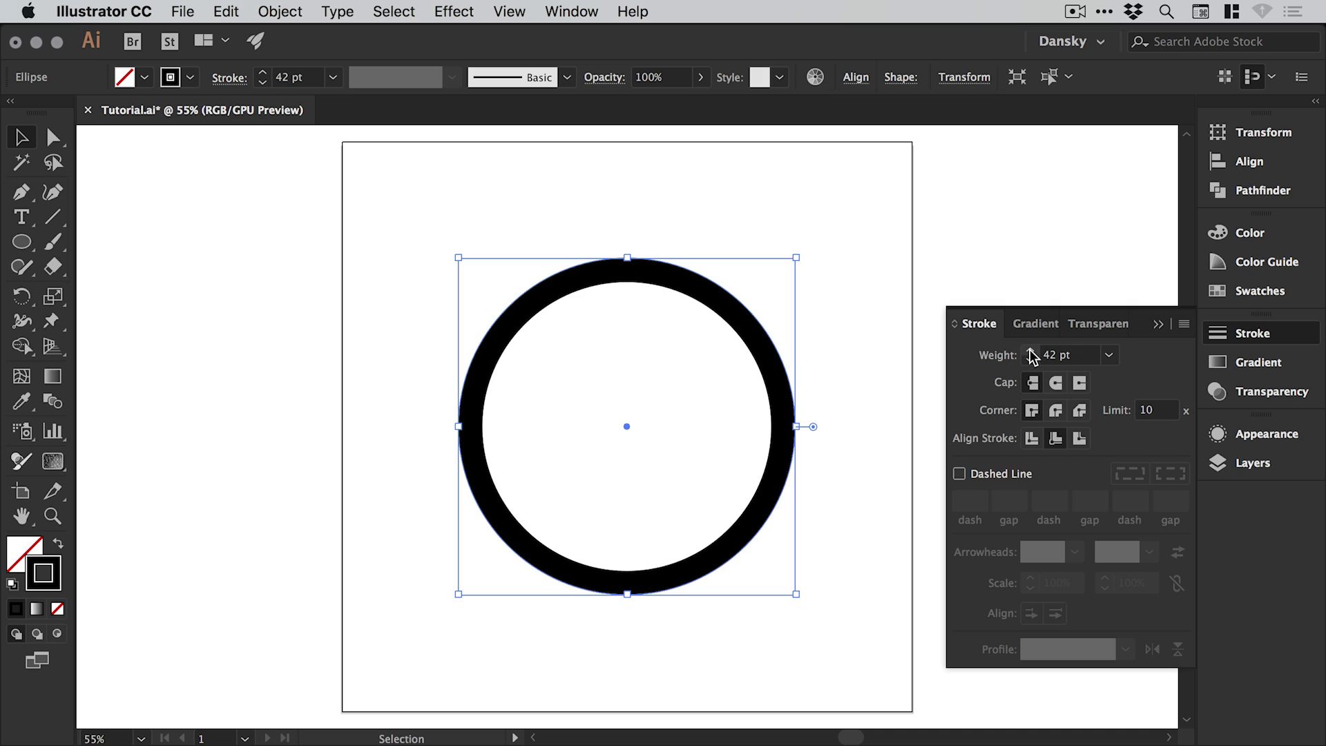
left_click(1030, 350)
left_click(1031, 350)
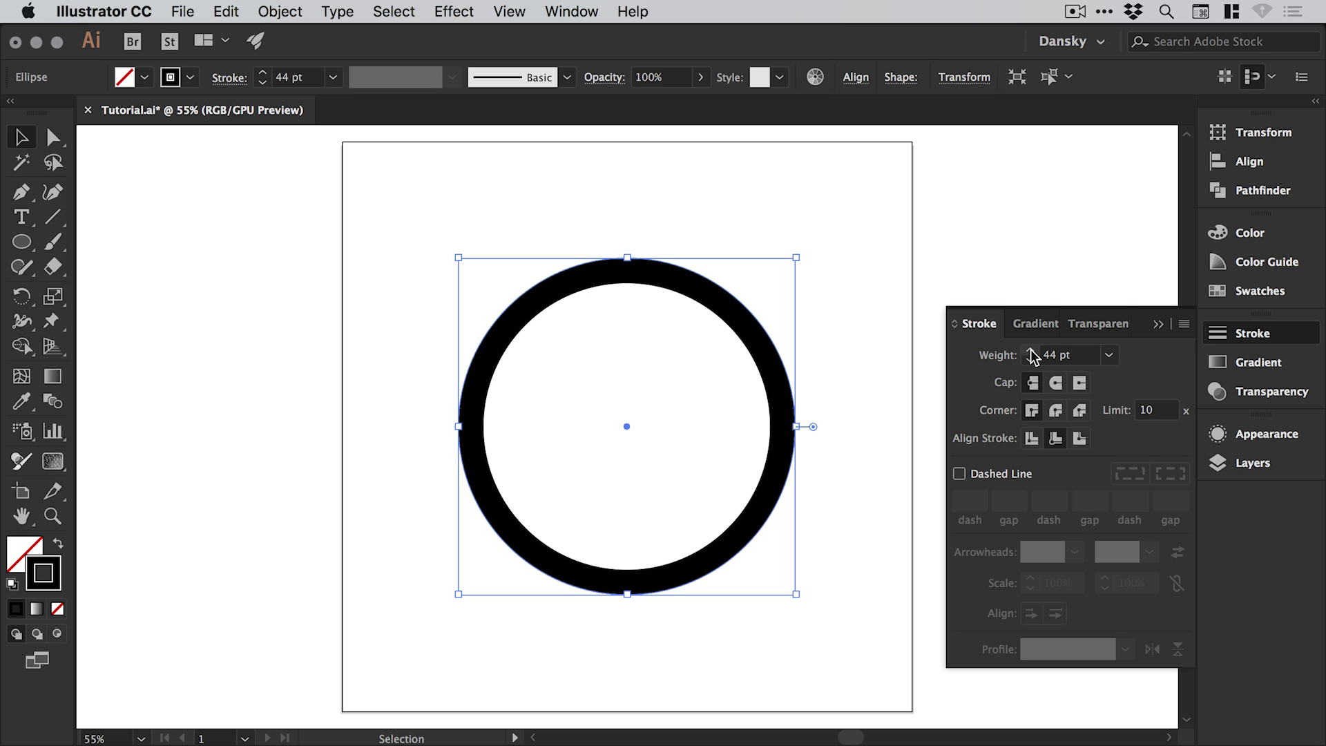
left_click(1030, 349)
left_click(1031, 350)
left_click(1030, 349)
left_click(1030, 349)
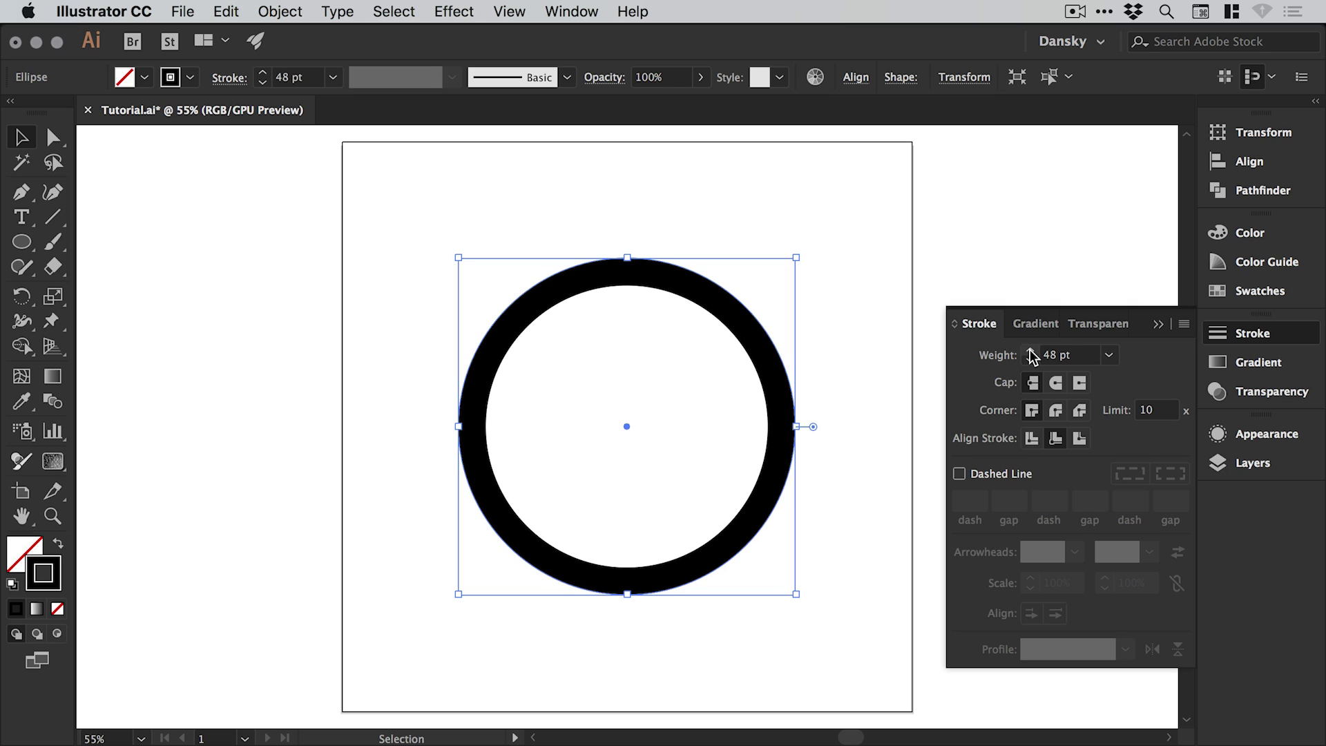
left_click(1031, 350)
left_click(1031, 350)
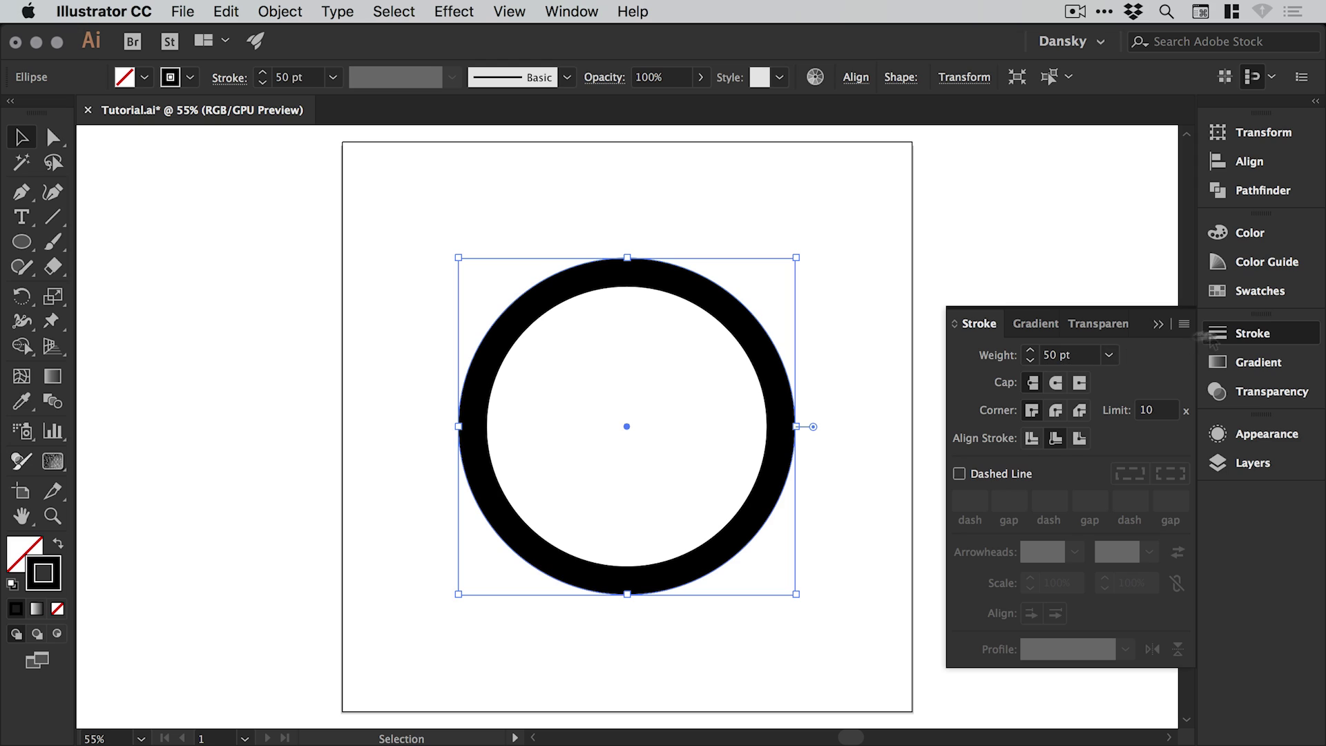
Apply a 50 pt Offset Path to the circle with Preview enabled
left_click(1253, 334)
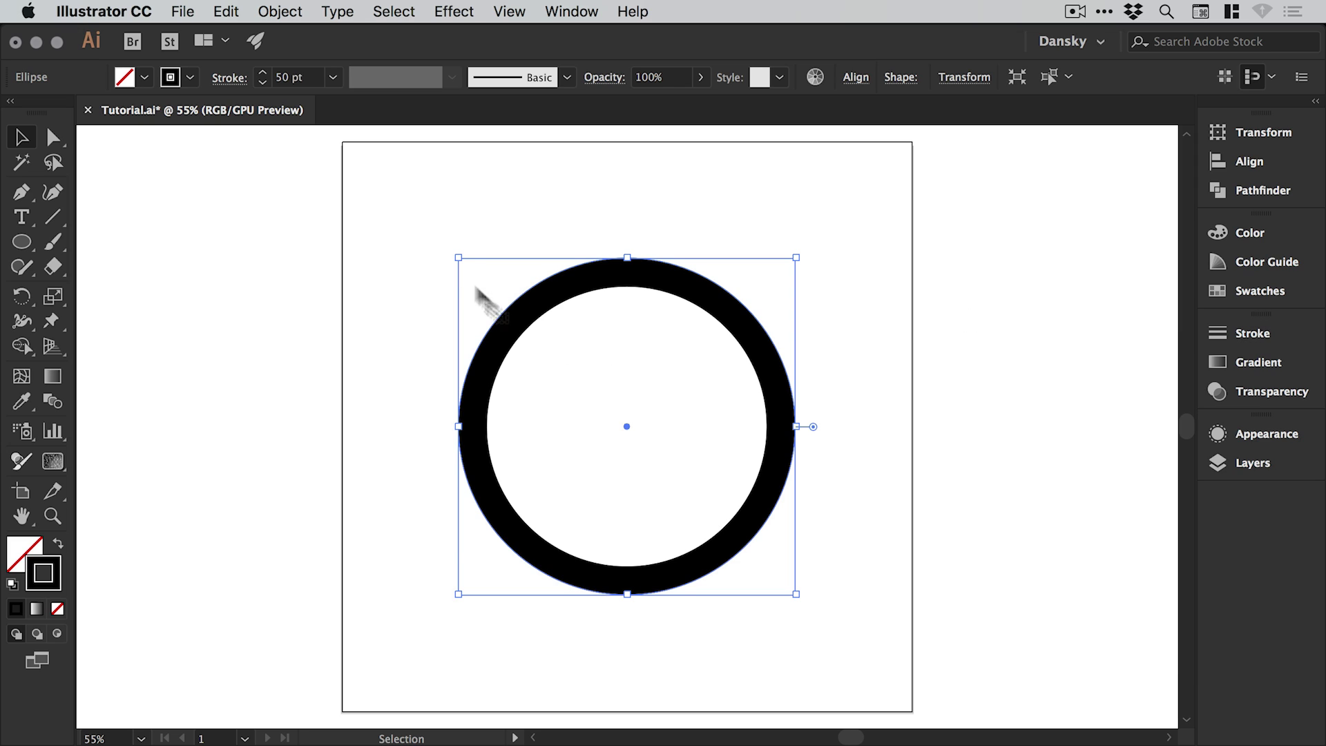
left_click(280, 10)
mouse_move(362, 486)
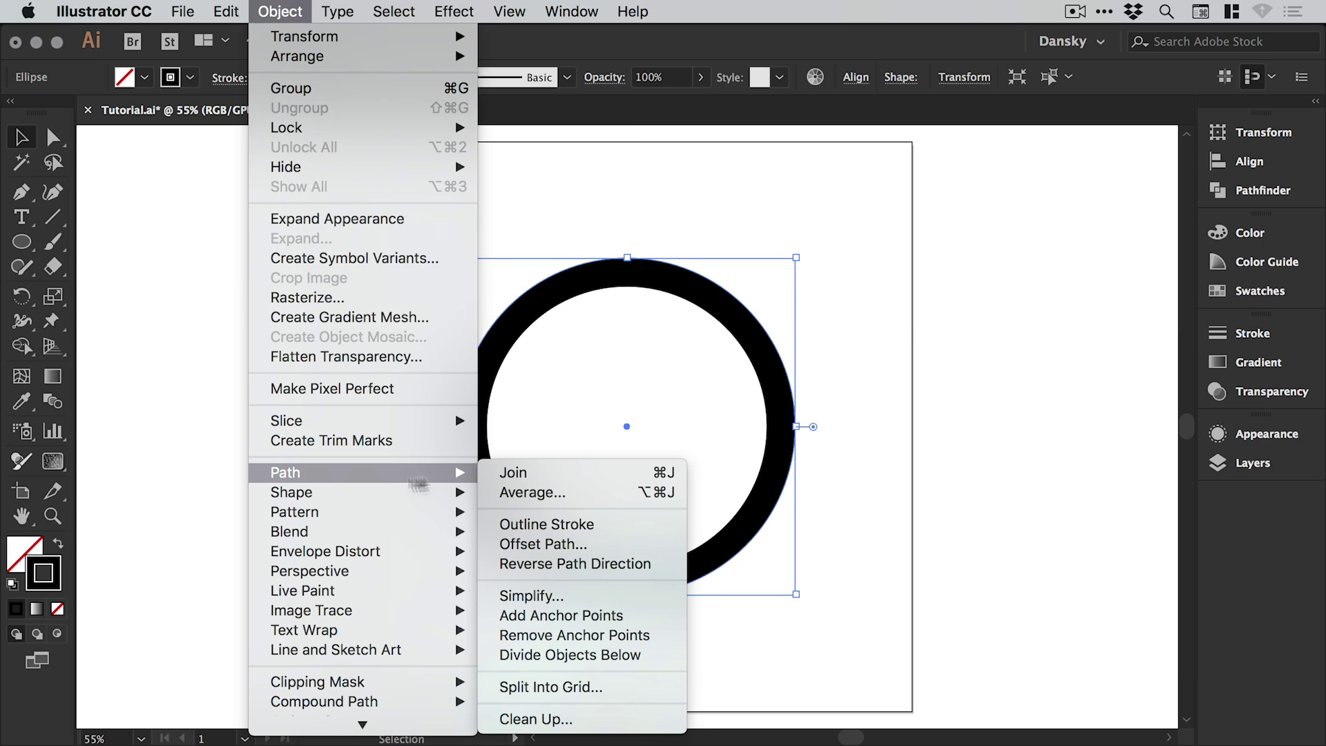
left_click(562, 544)
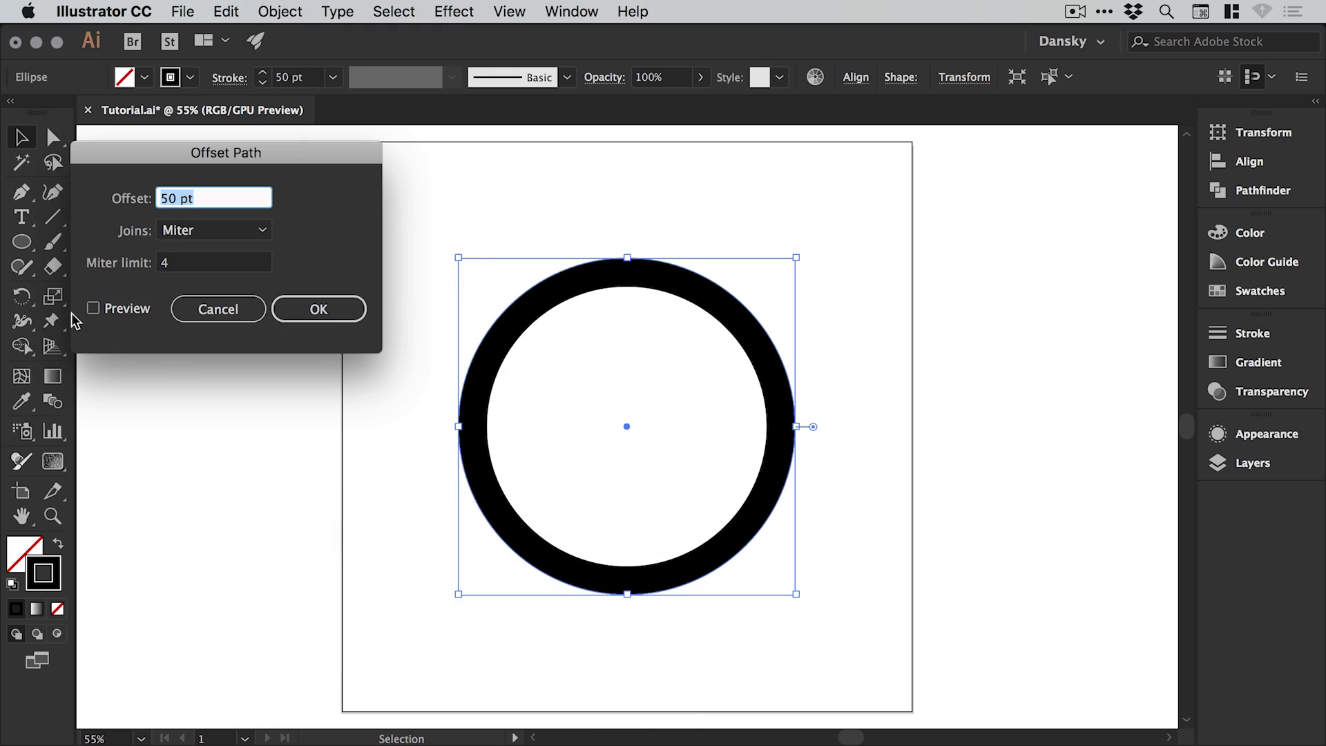
left_click(94, 308)
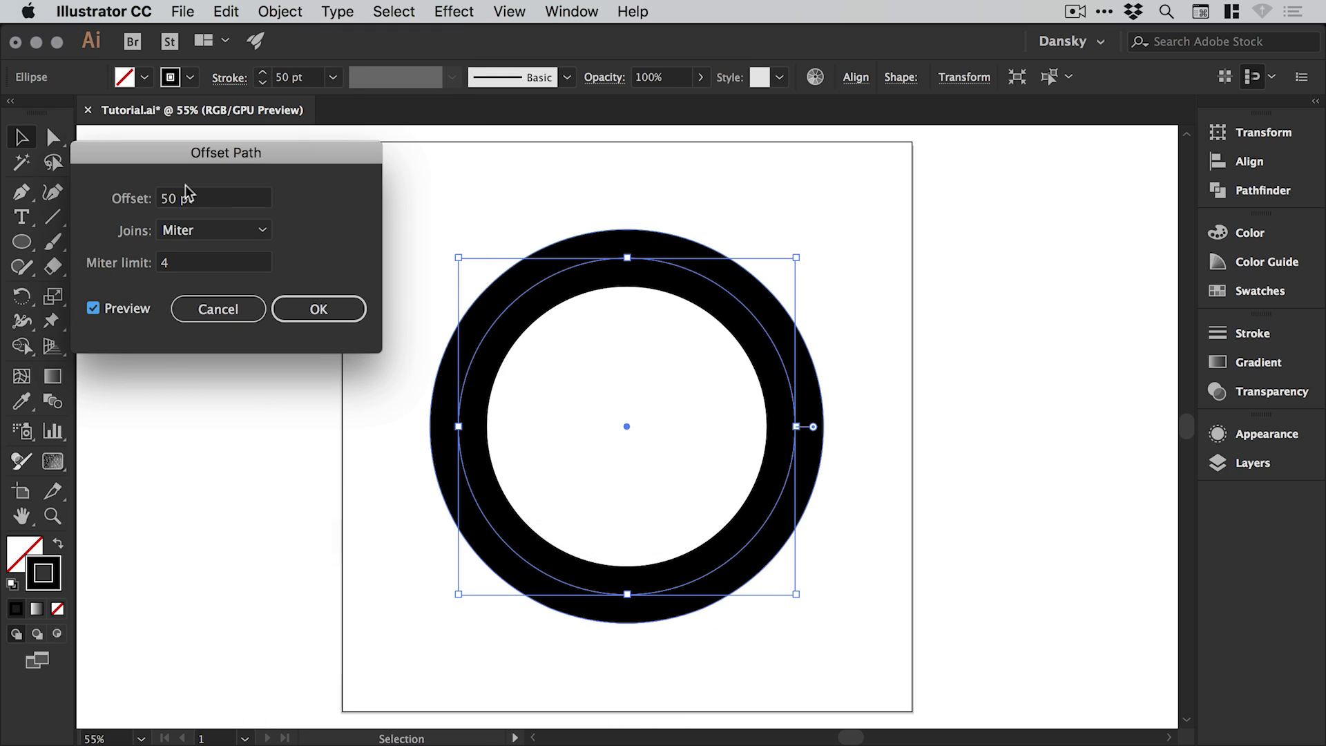
left_click(168, 200)
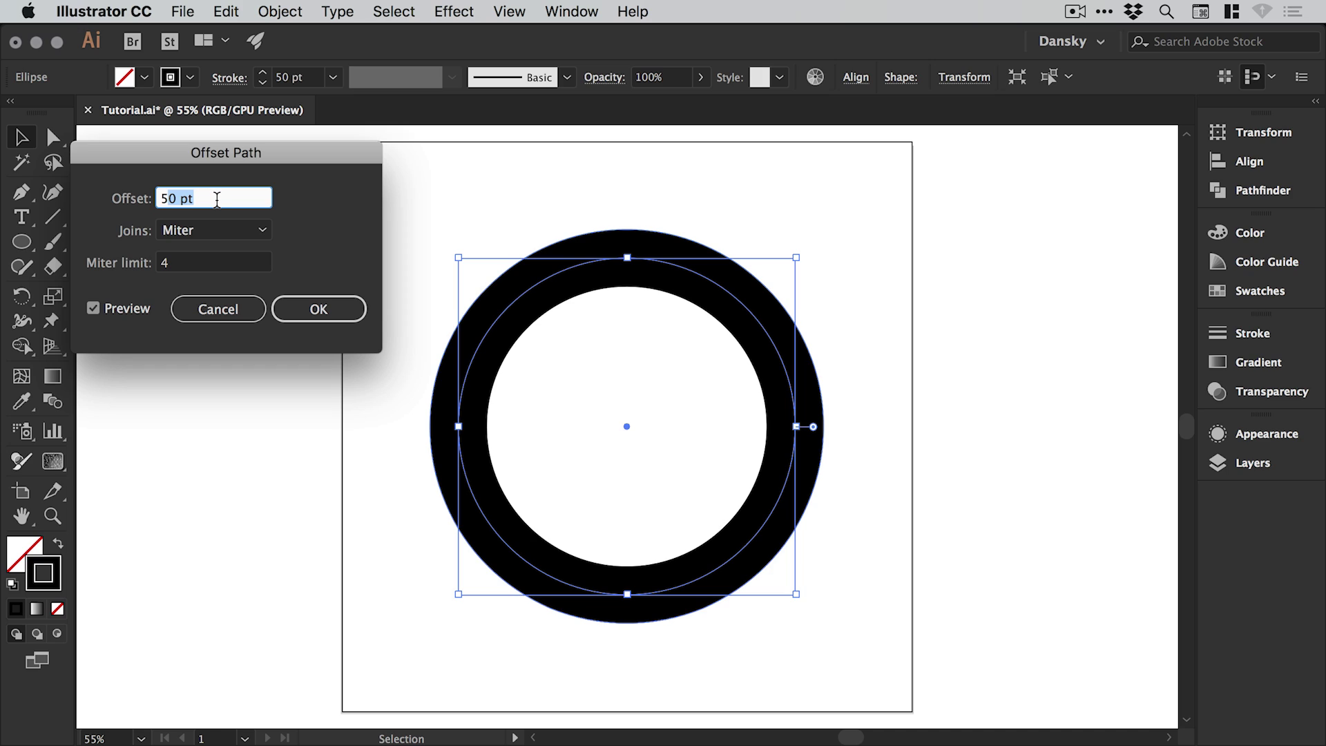
left_click(317, 326)
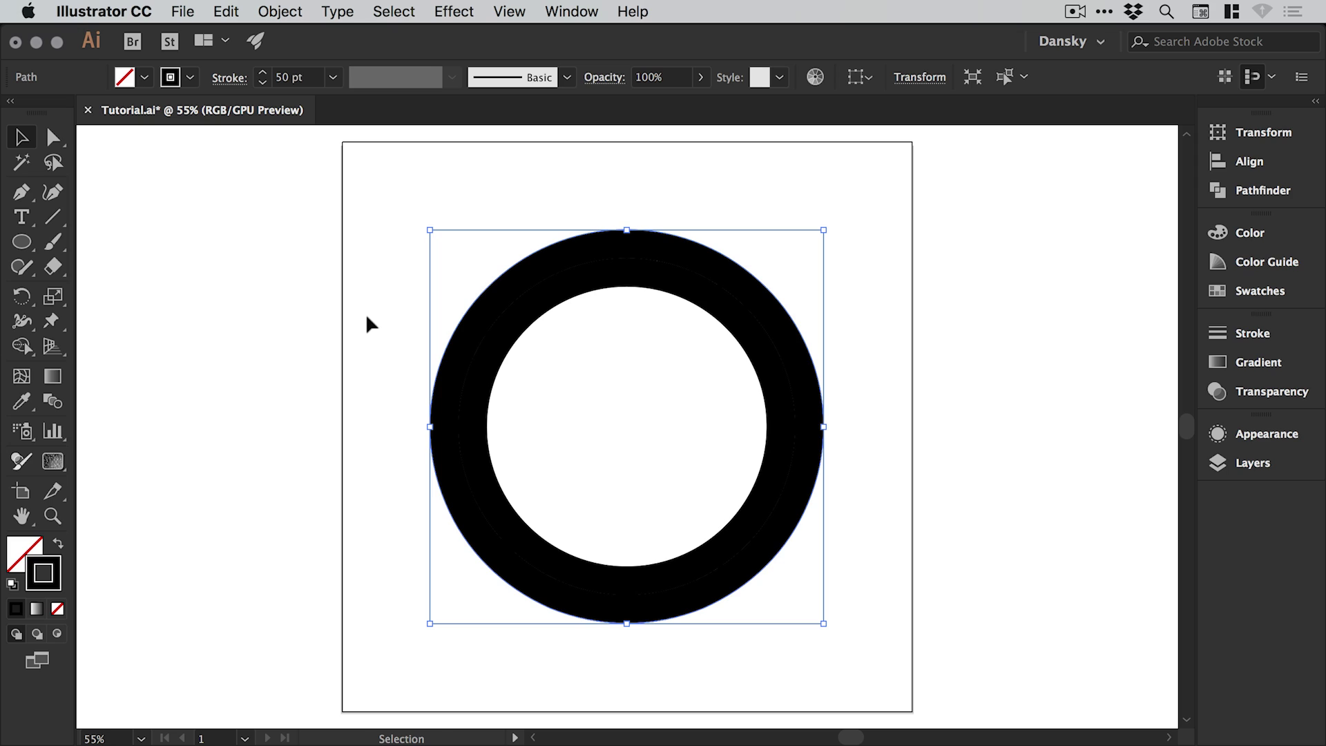
Inspect the paths in Outline mode, return to Preview and select the outer ring
key("a")
key("super+y")
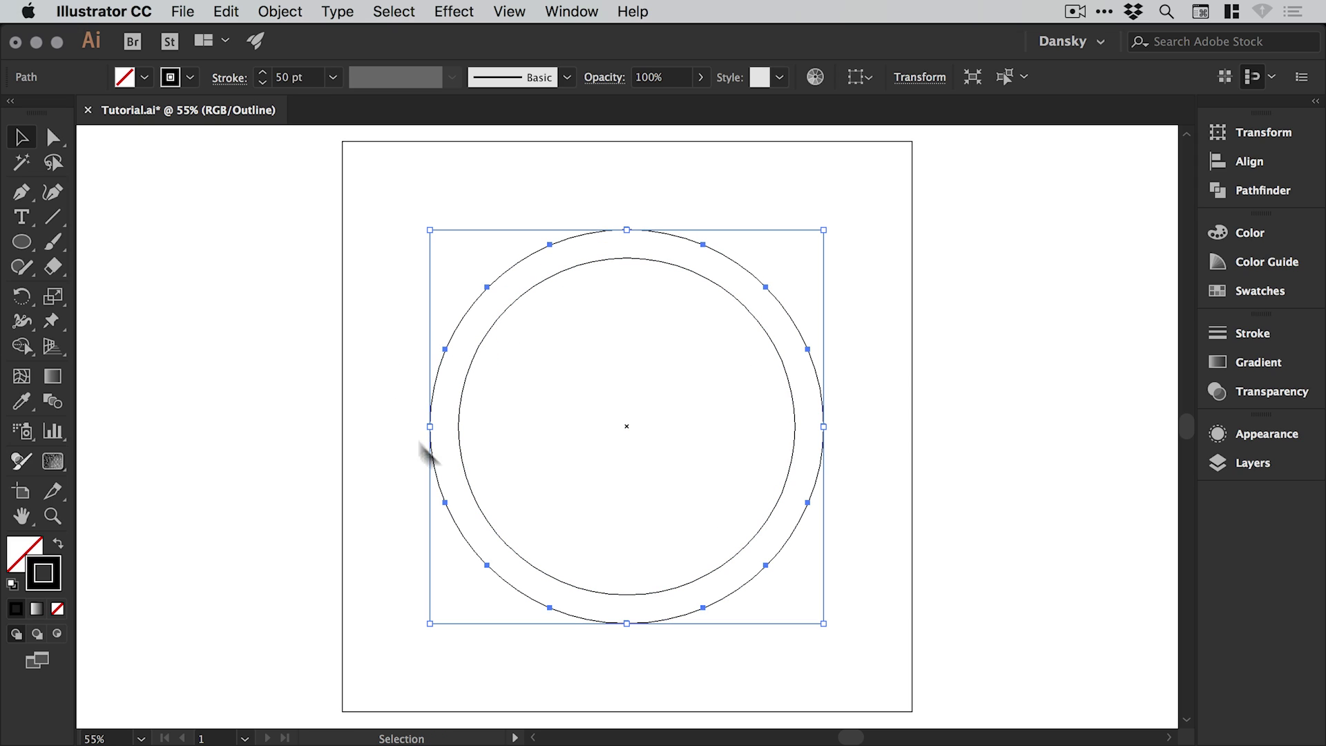
left_click(402, 346)
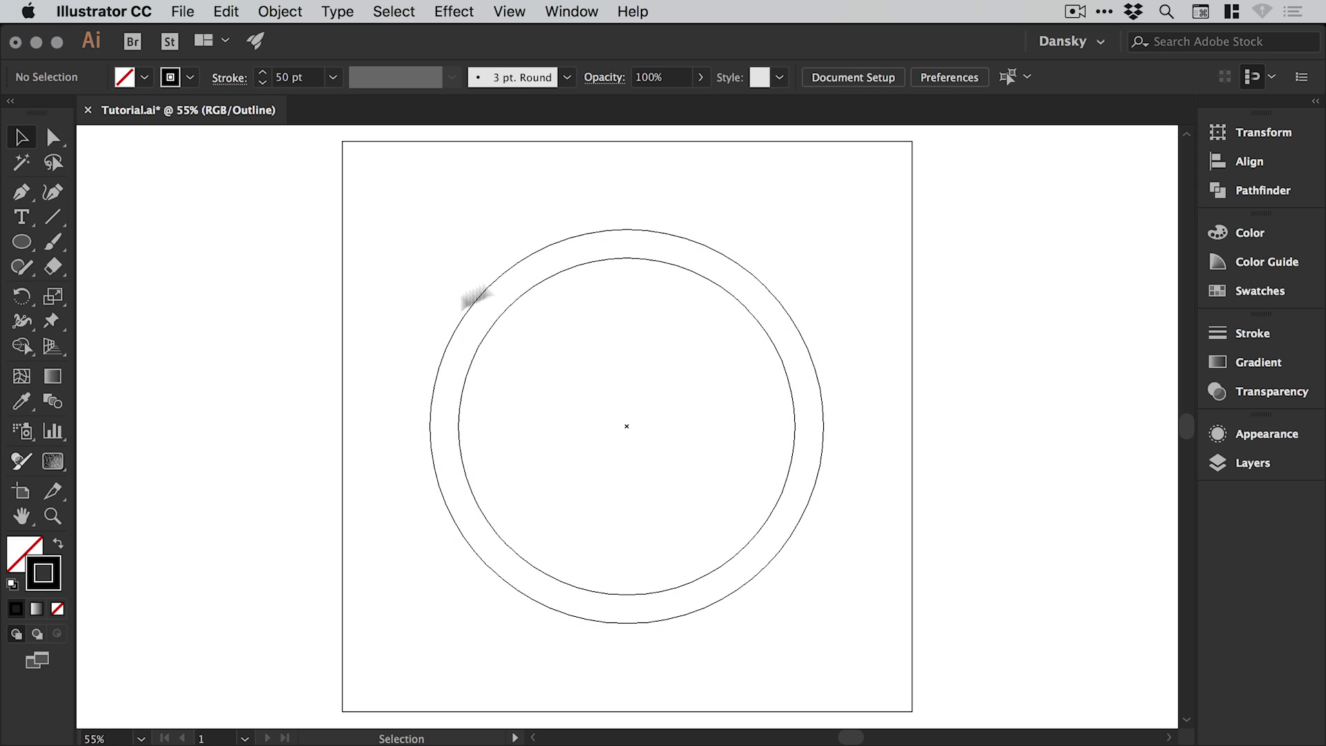
key("super+y")
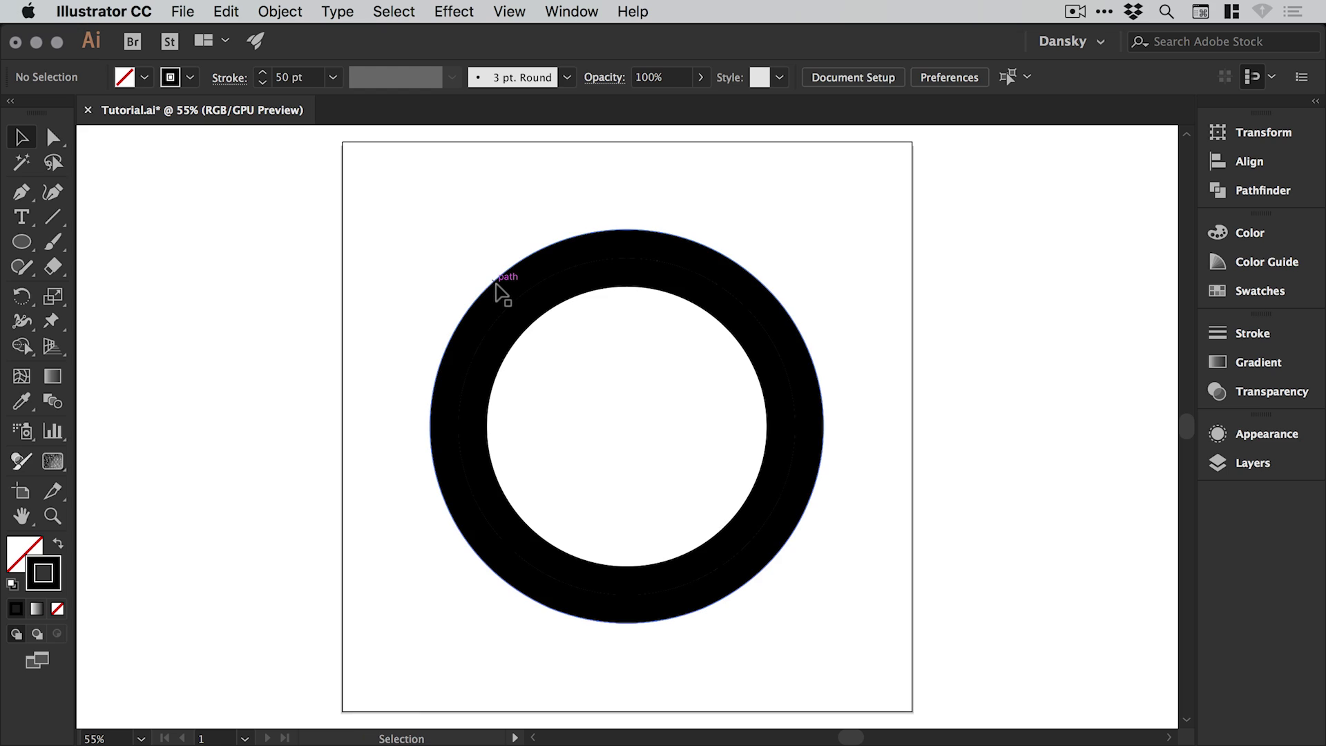
left_click(501, 290)
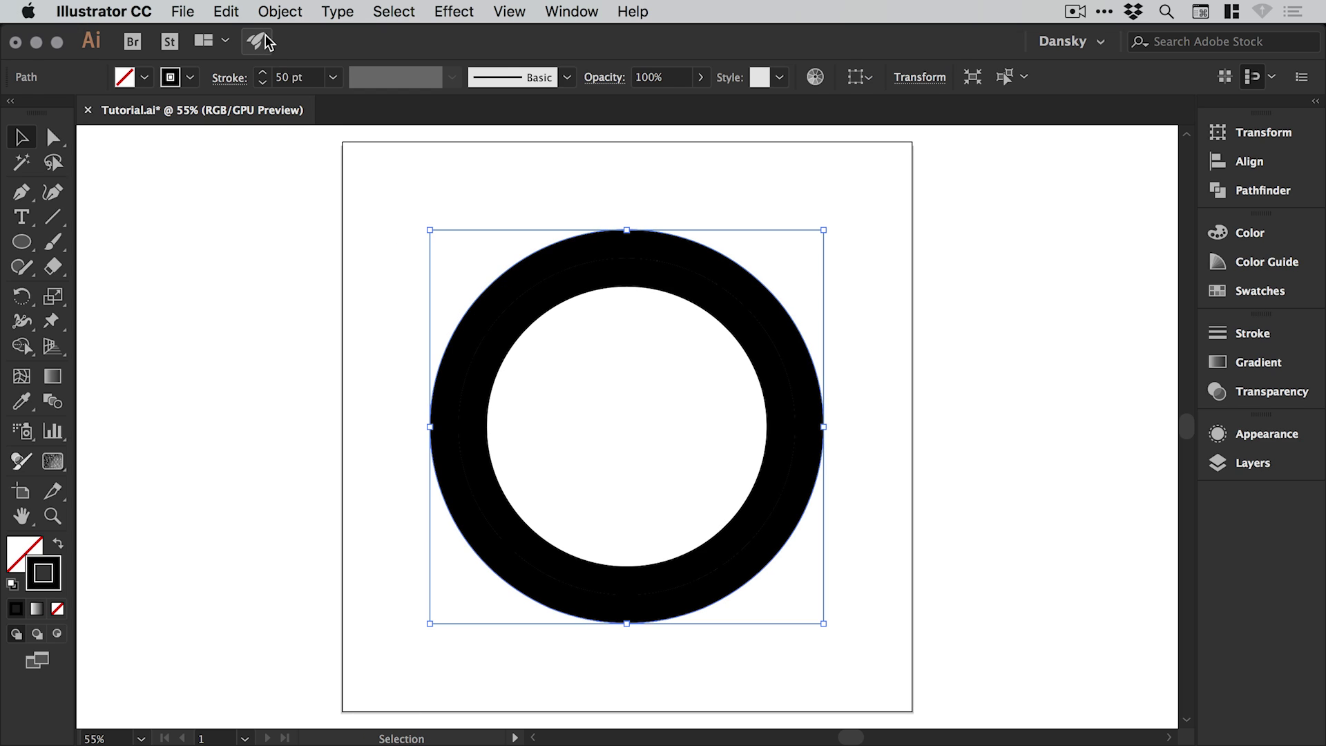
Add two more 50 pt offset paths around the ring
left_click(280, 11)
mouse_move(332, 477)
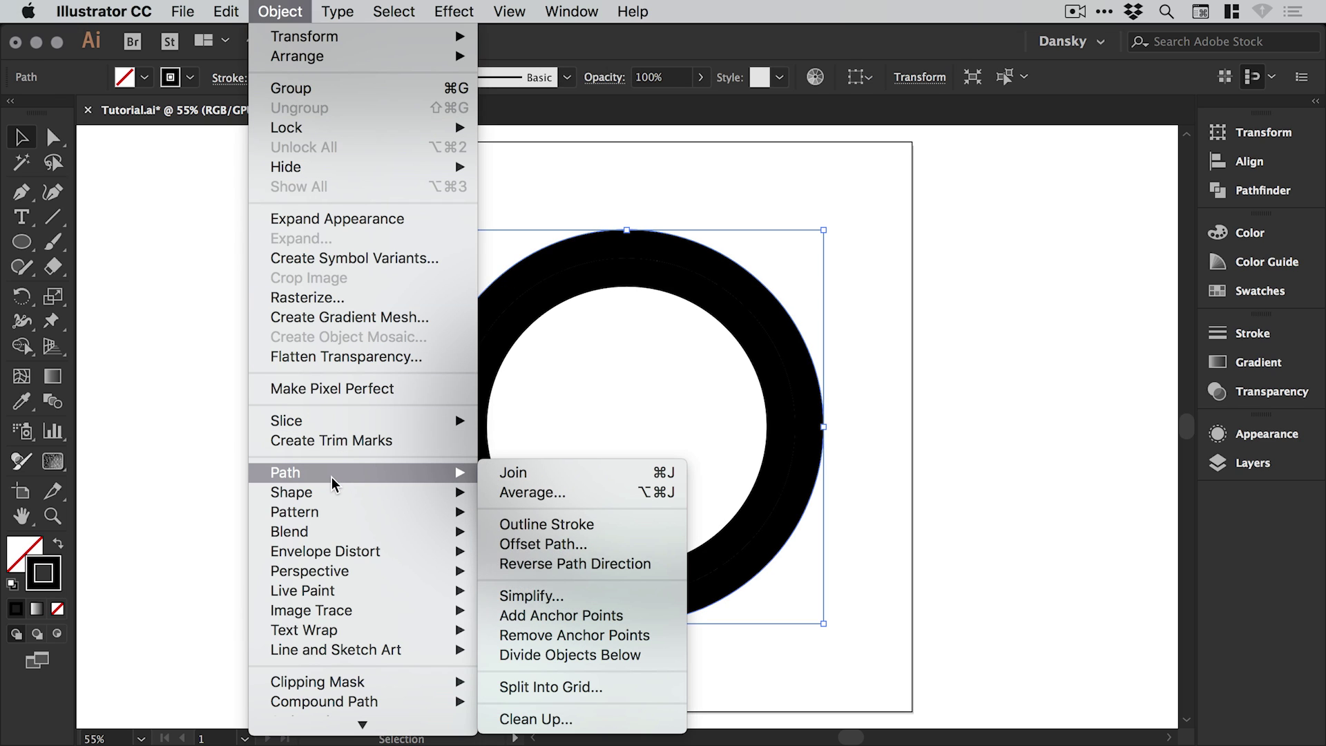
left_click(546, 544)
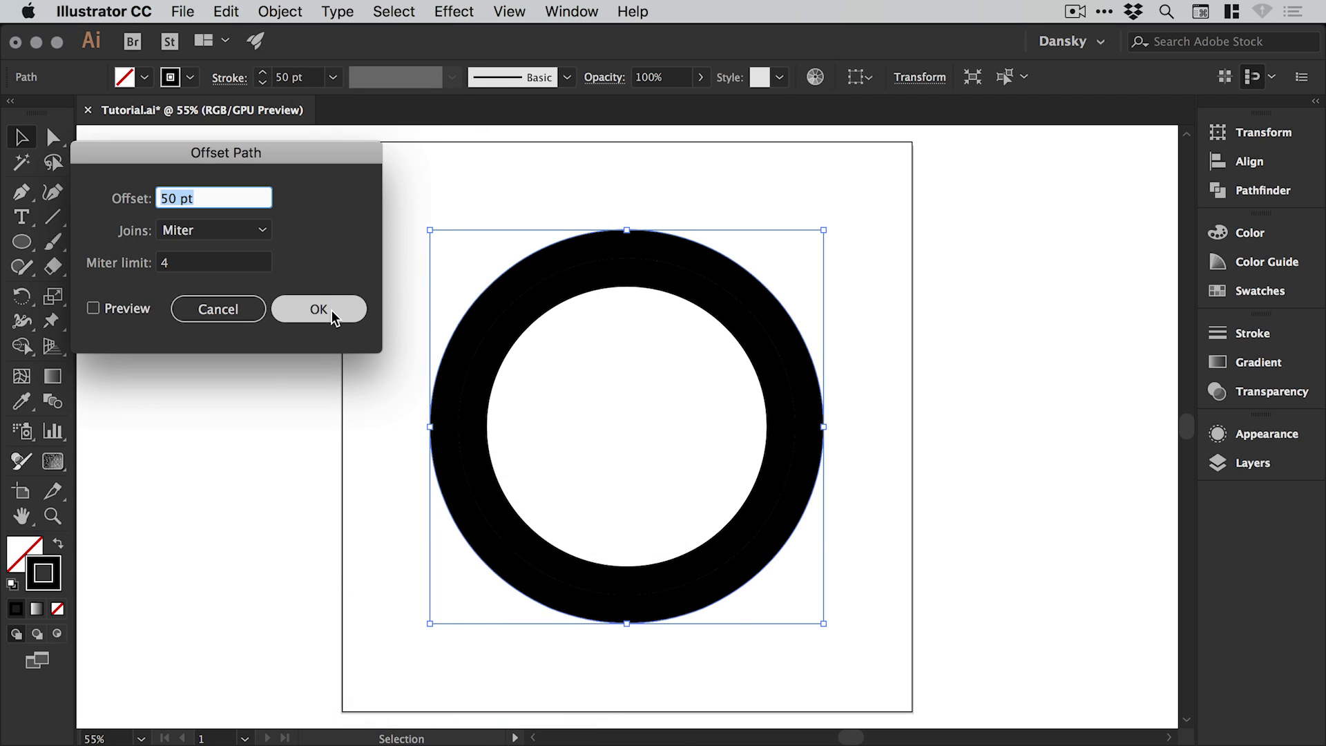
left_click(330, 311)
left_click(280, 11)
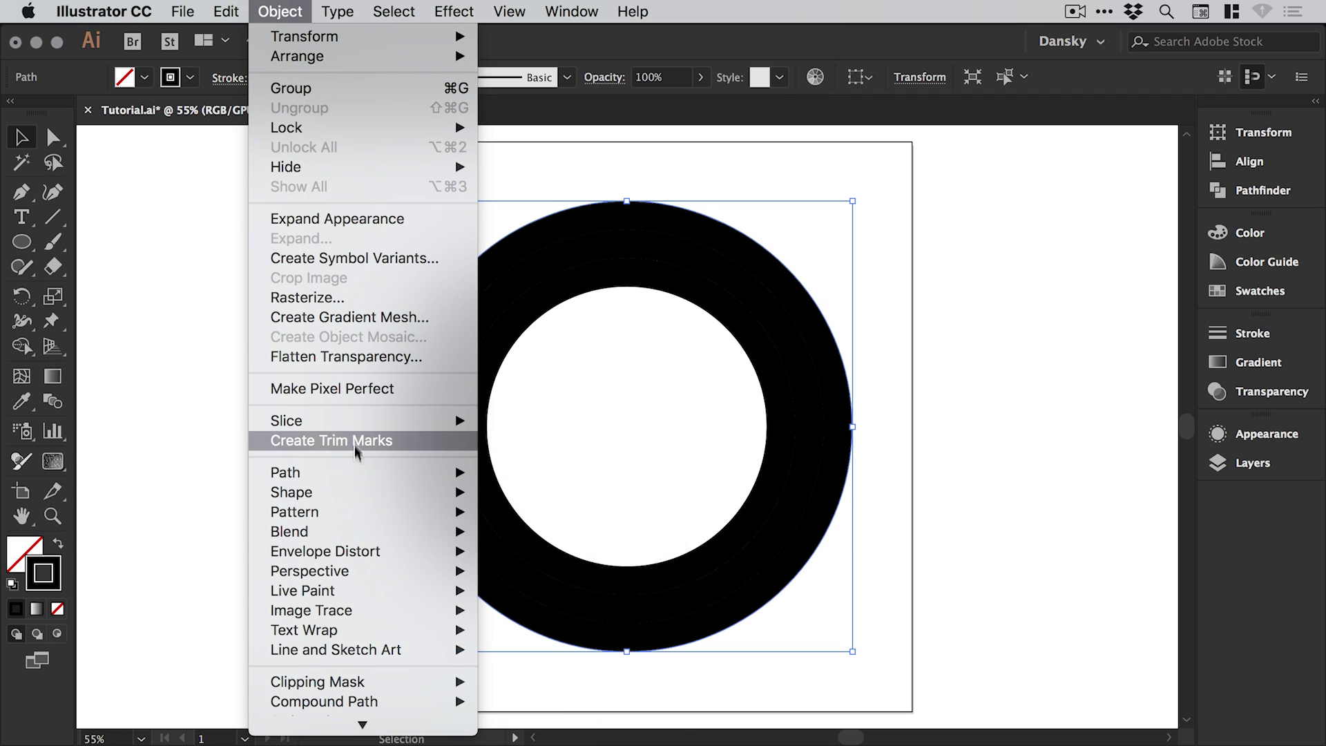
mouse_move(359, 474)
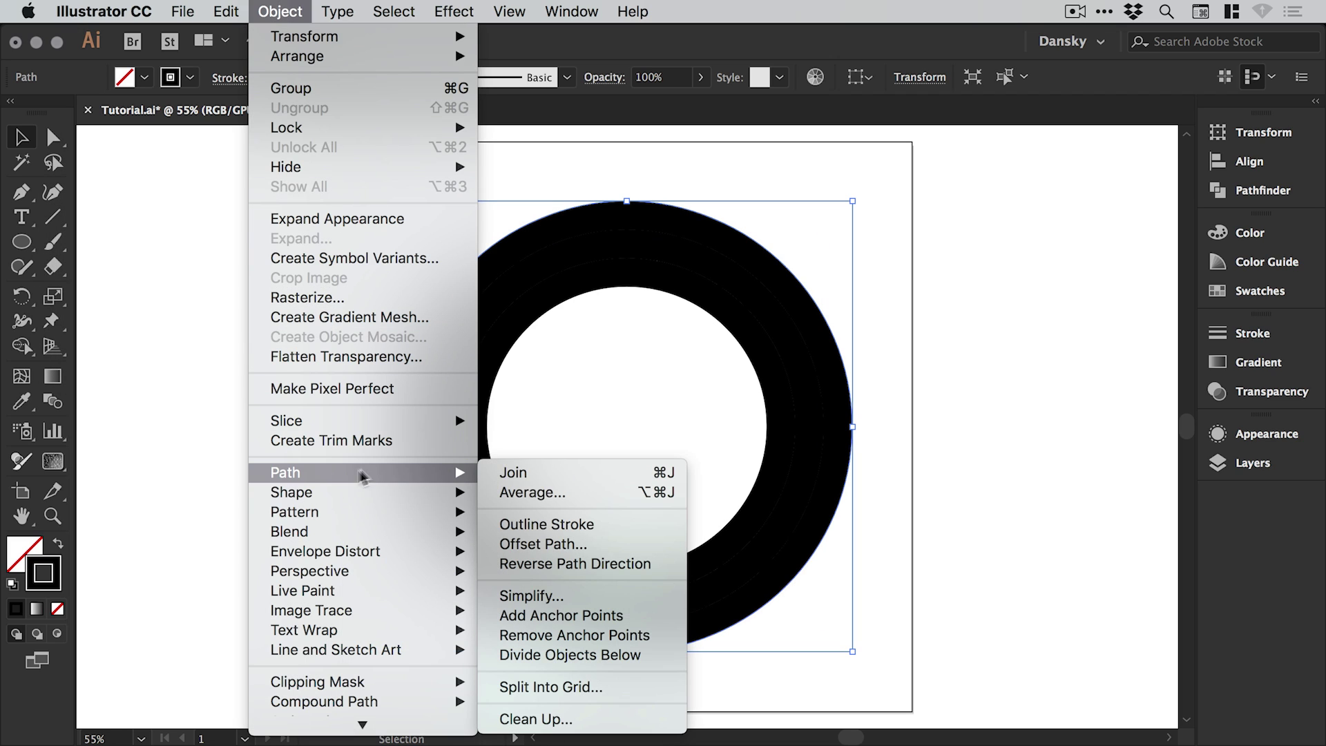
left_click(537, 545)
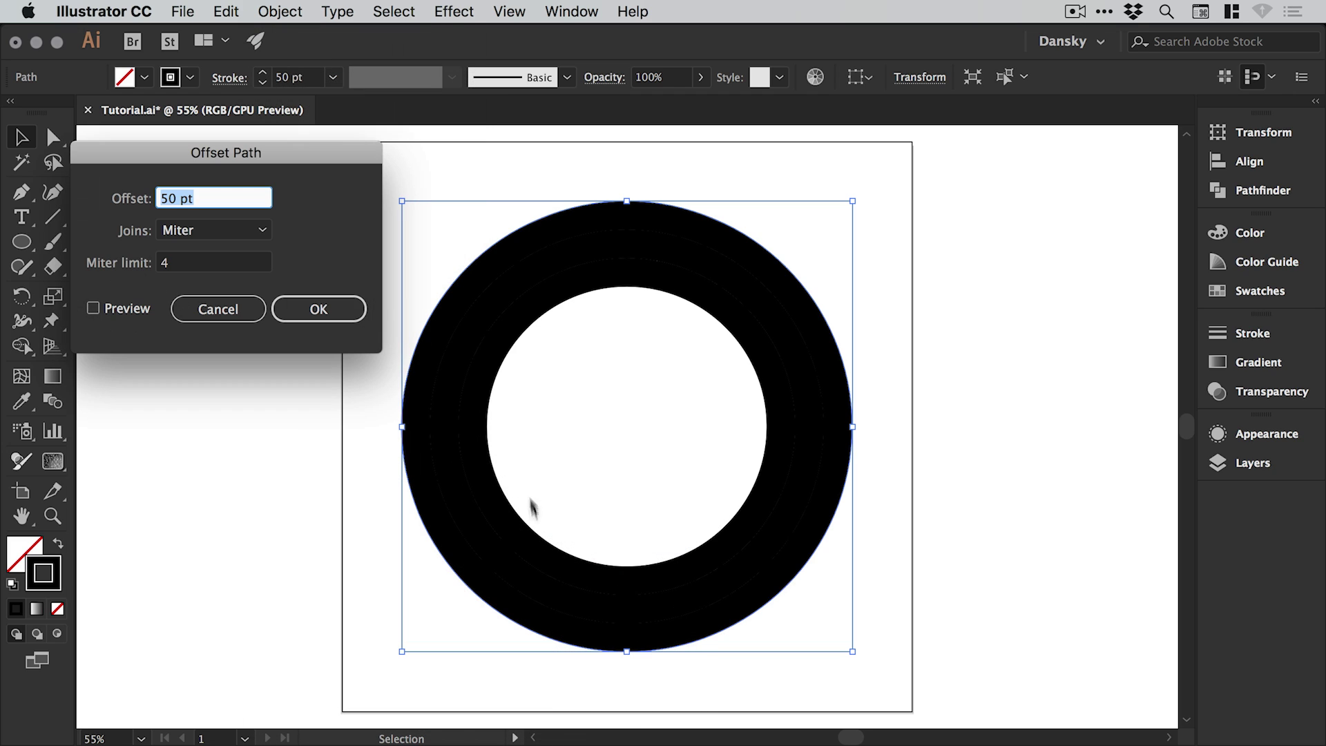
left_click(323, 308)
Add two further 50 pt offsets to reach six concentric circles
left_click(280, 12)
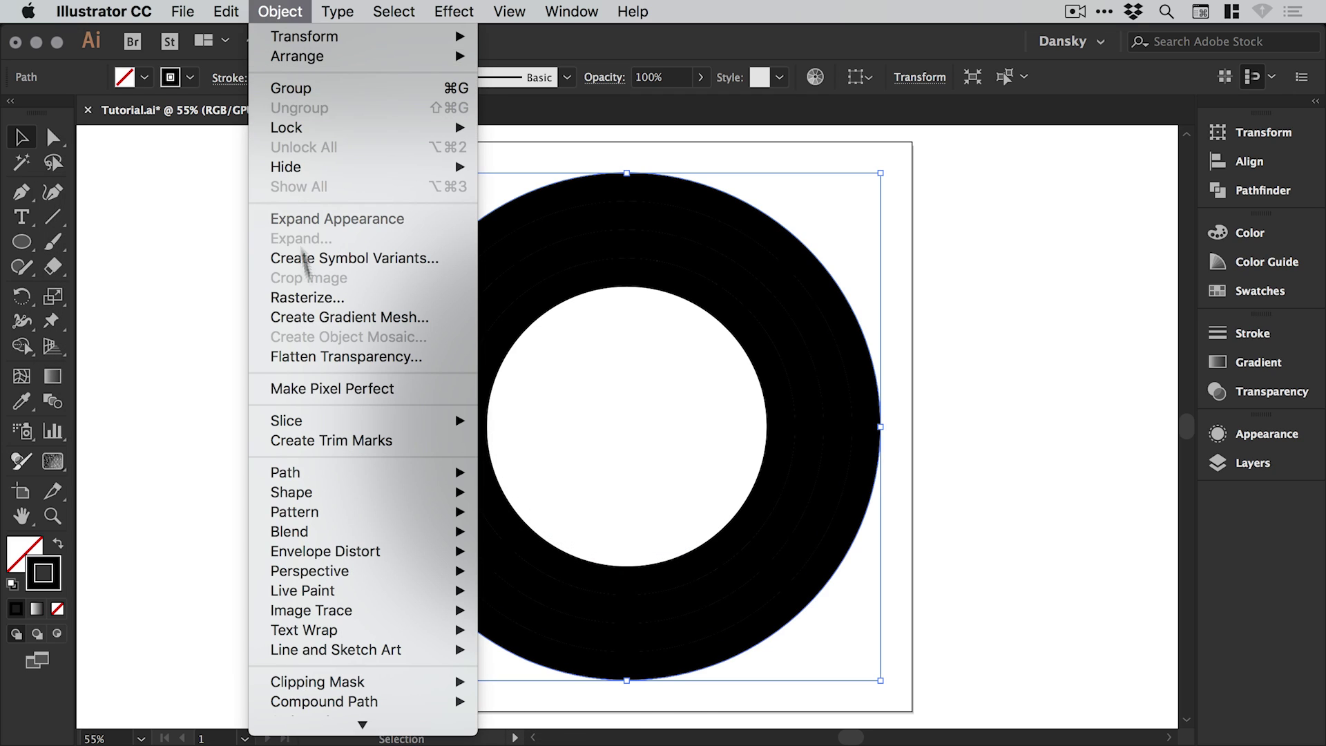
mouse_move(336, 477)
left_click(546, 546)
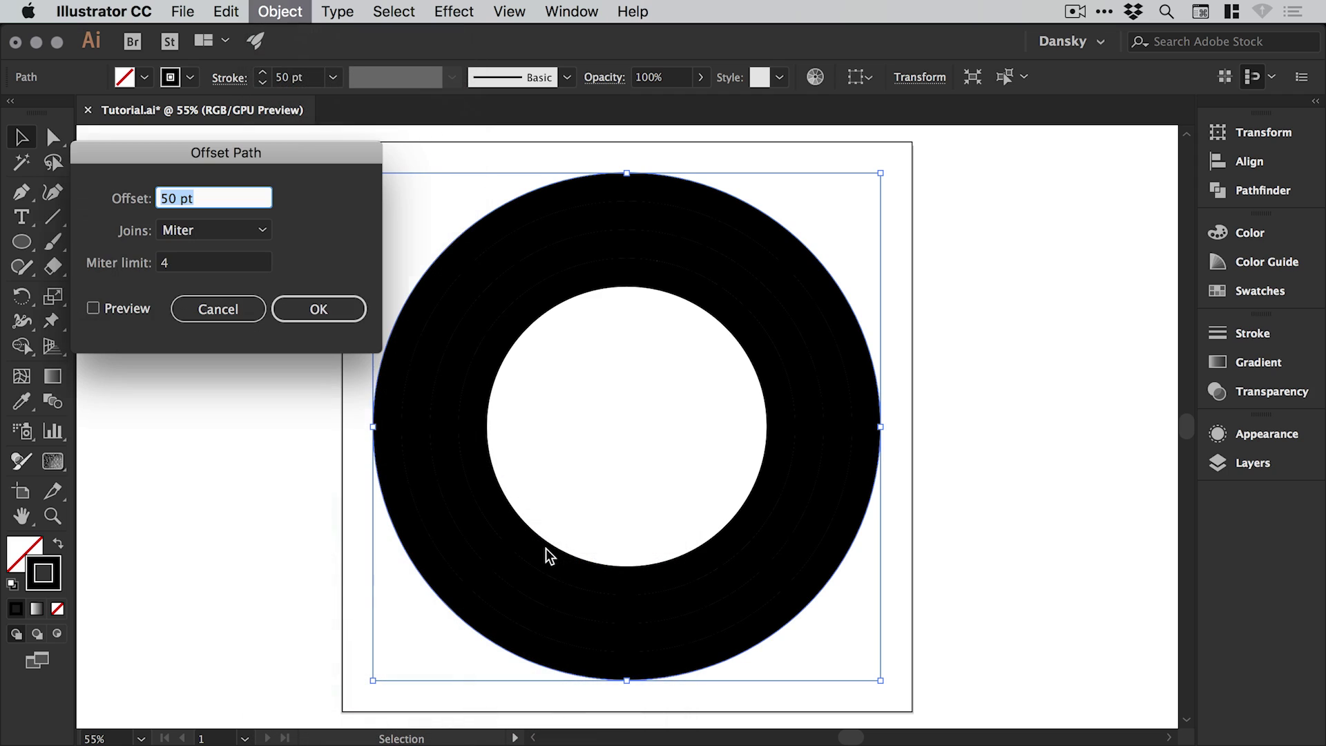
left_click(337, 309)
left_click(278, 11)
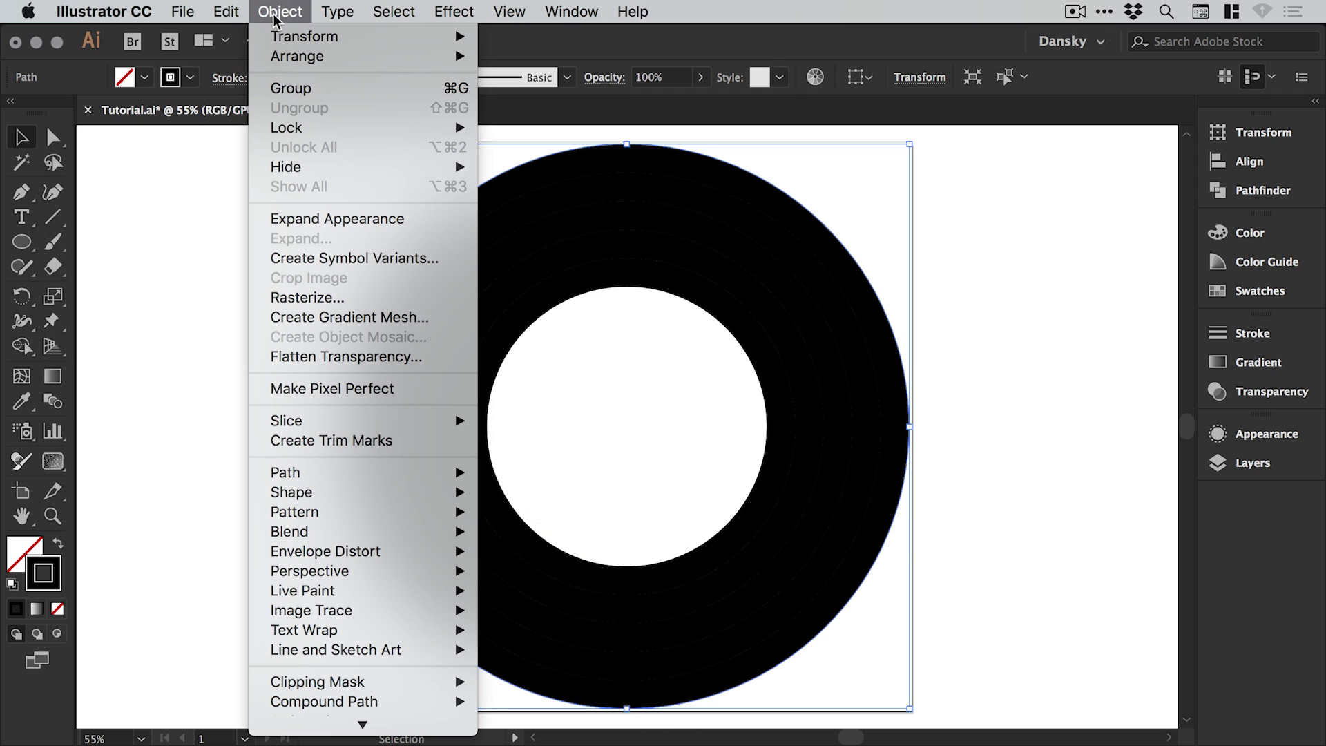
mouse_move(383, 476)
left_click(546, 545)
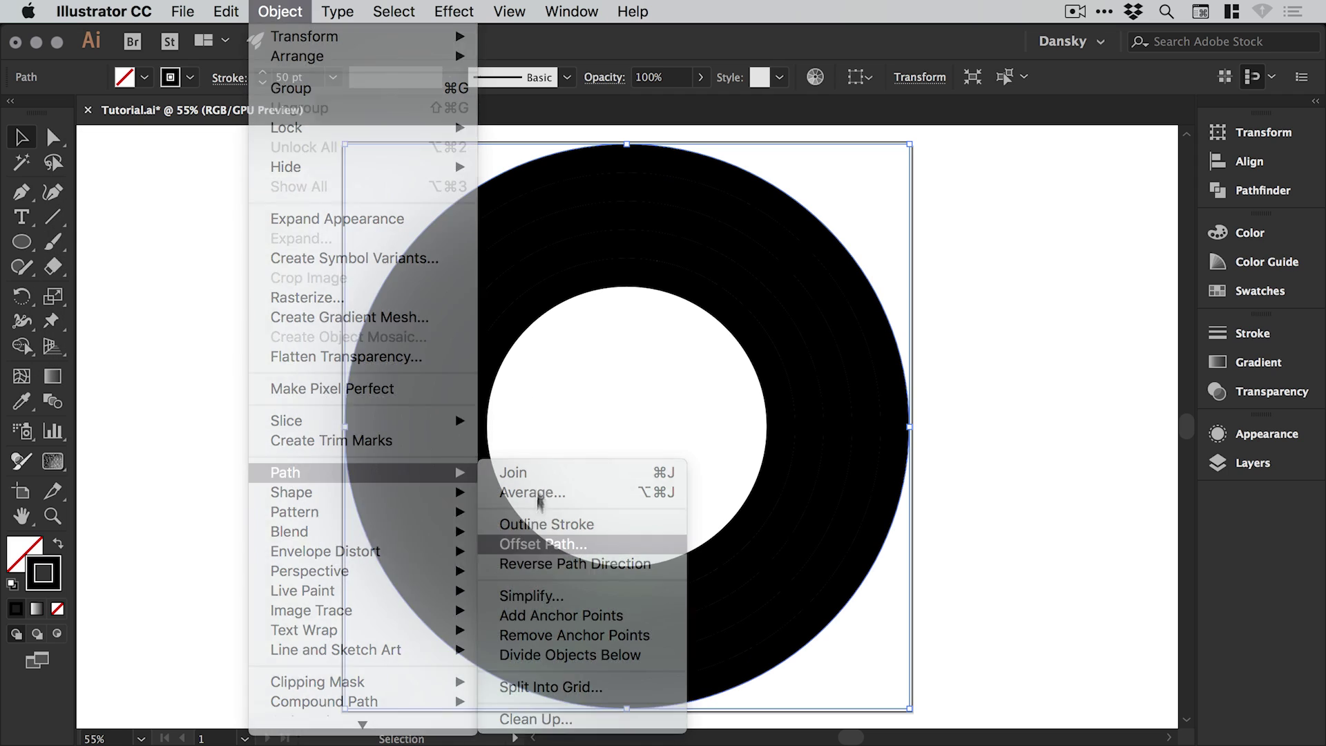
left_click(338, 310)
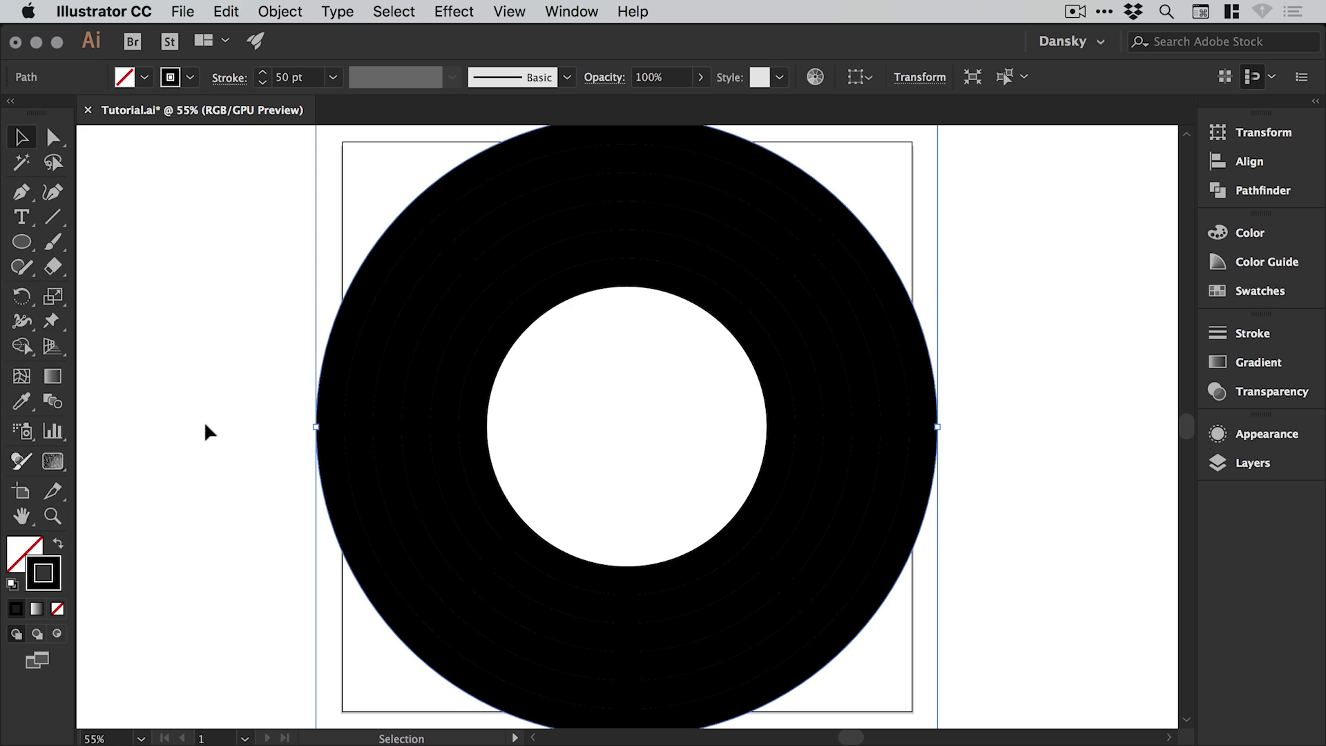
Check the circles in Outline mode, then marquee-select all six concentric circles
left_click(207, 422)
key("super+y")
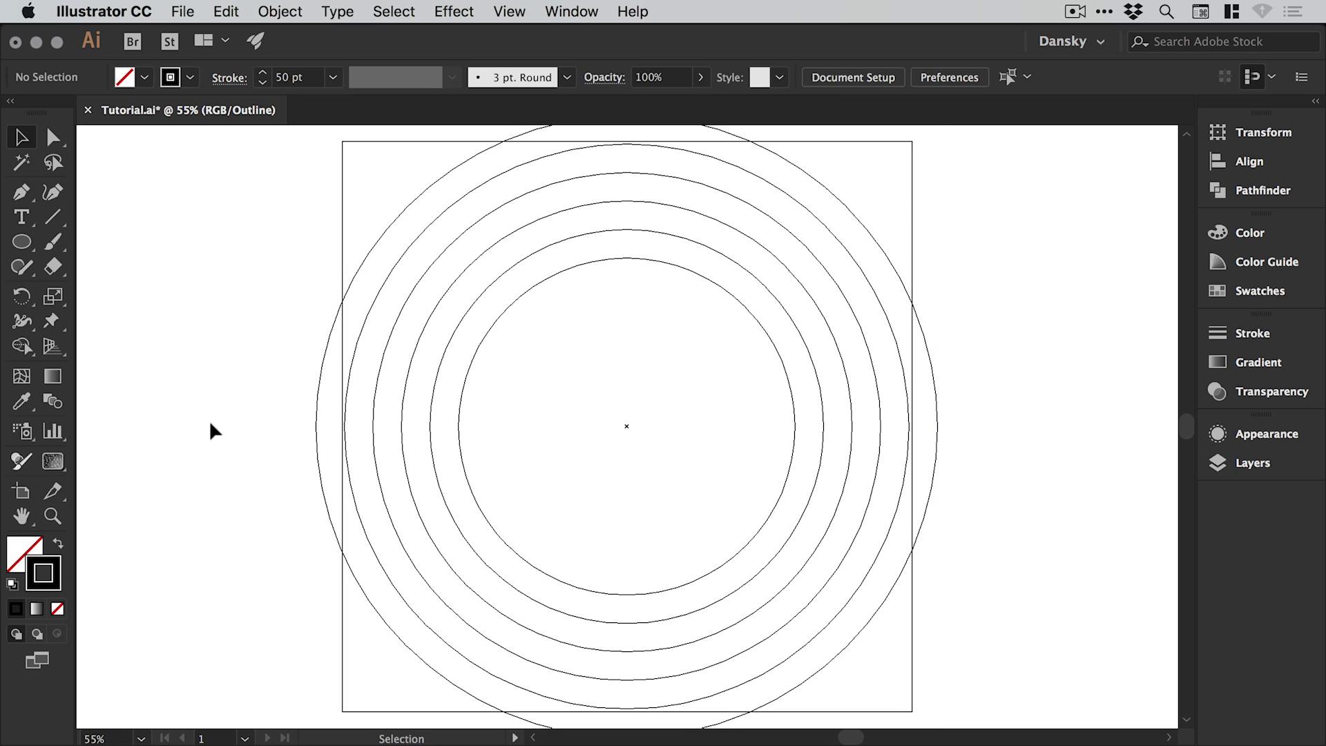
key("a")
key("super+y")
key("v")
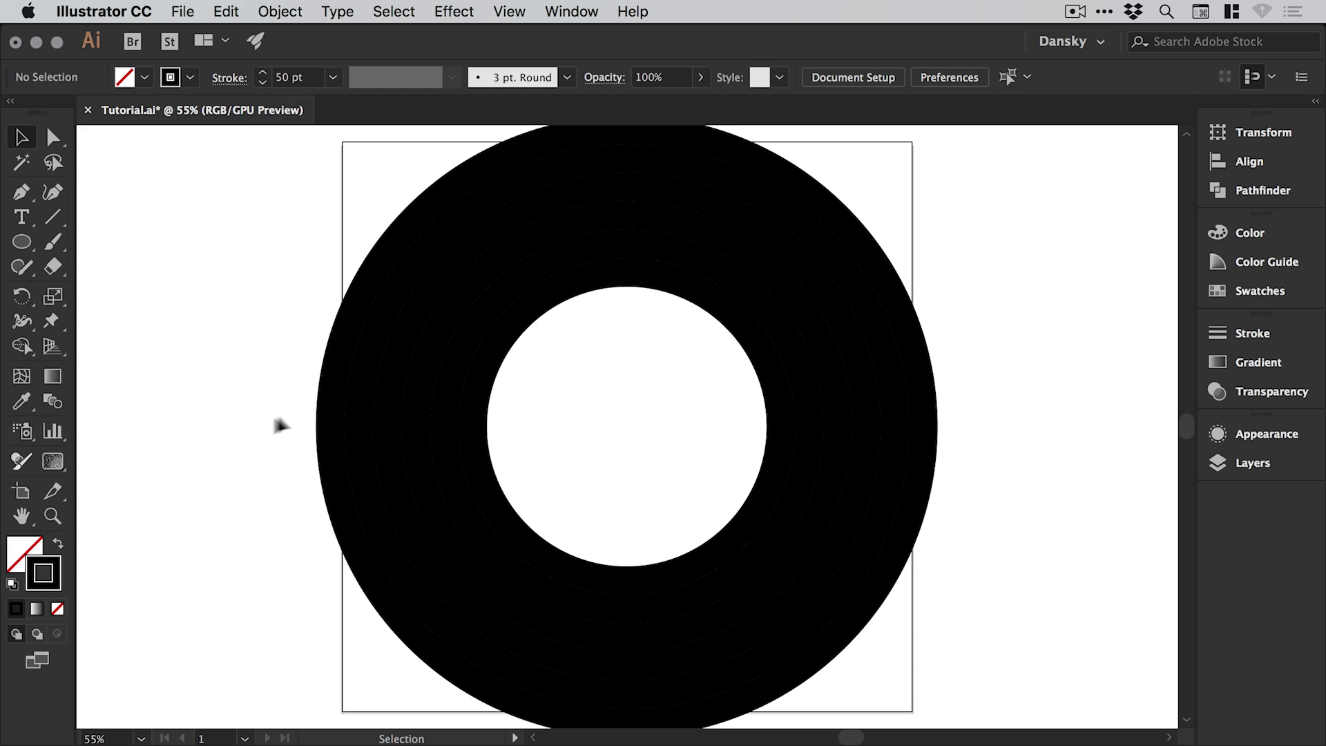
left_click_drag(229, 245, 1031, 606)
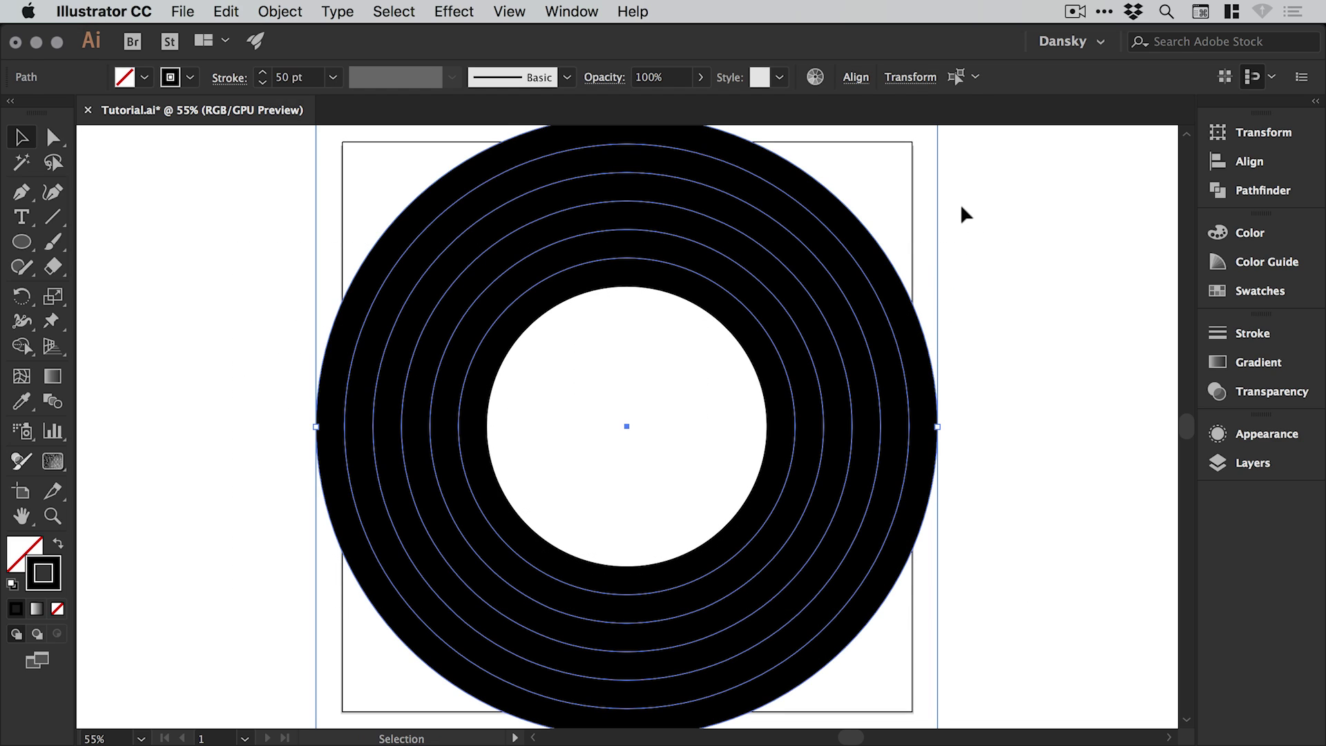
Enable Scale Strokes & Effects in the Transform panel
key("super+minus")
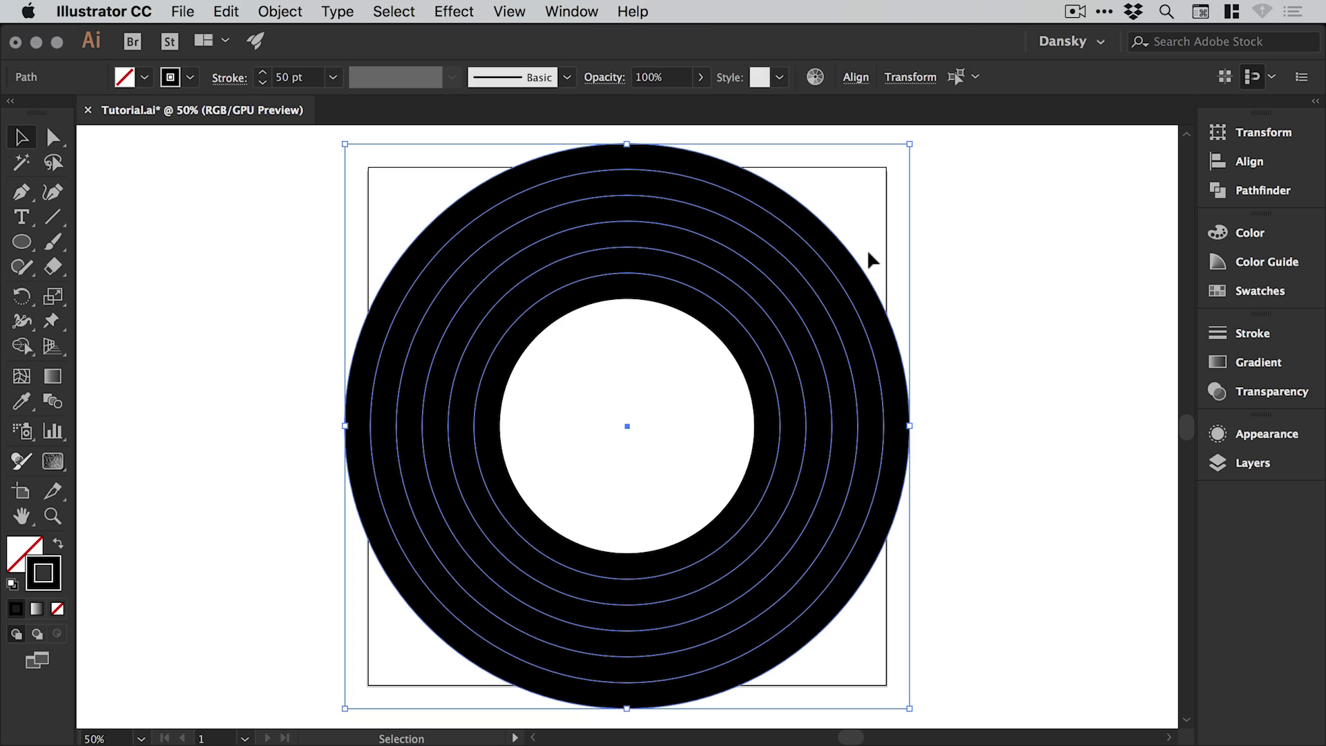
left_click(1264, 138)
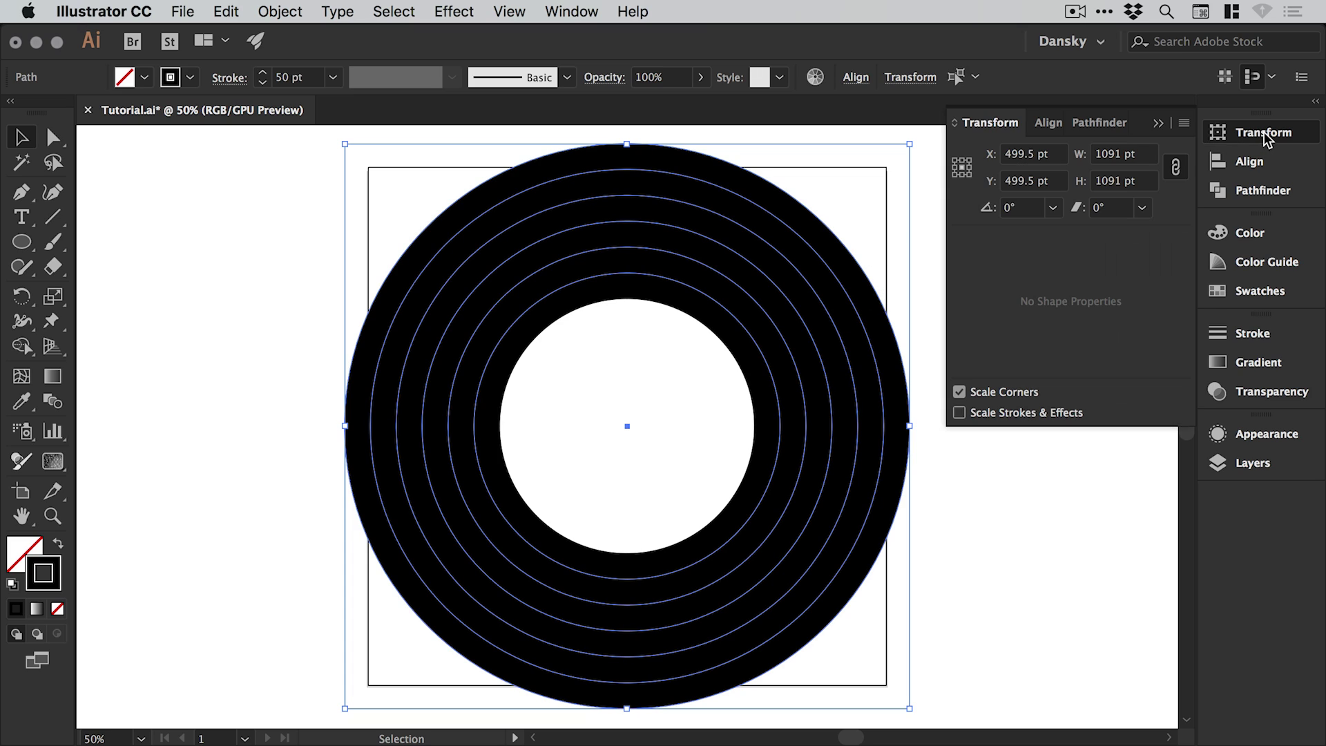
left_click(572, 11)
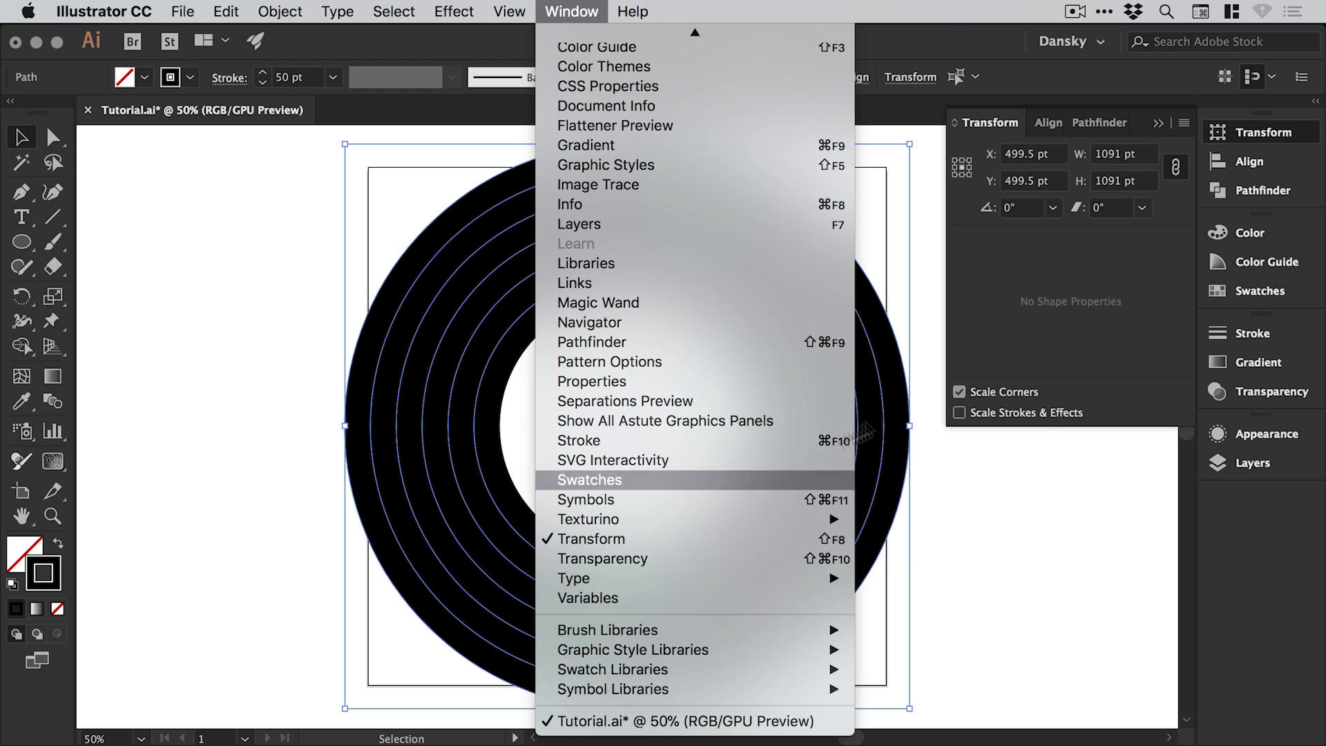
left_click(1029, 425)
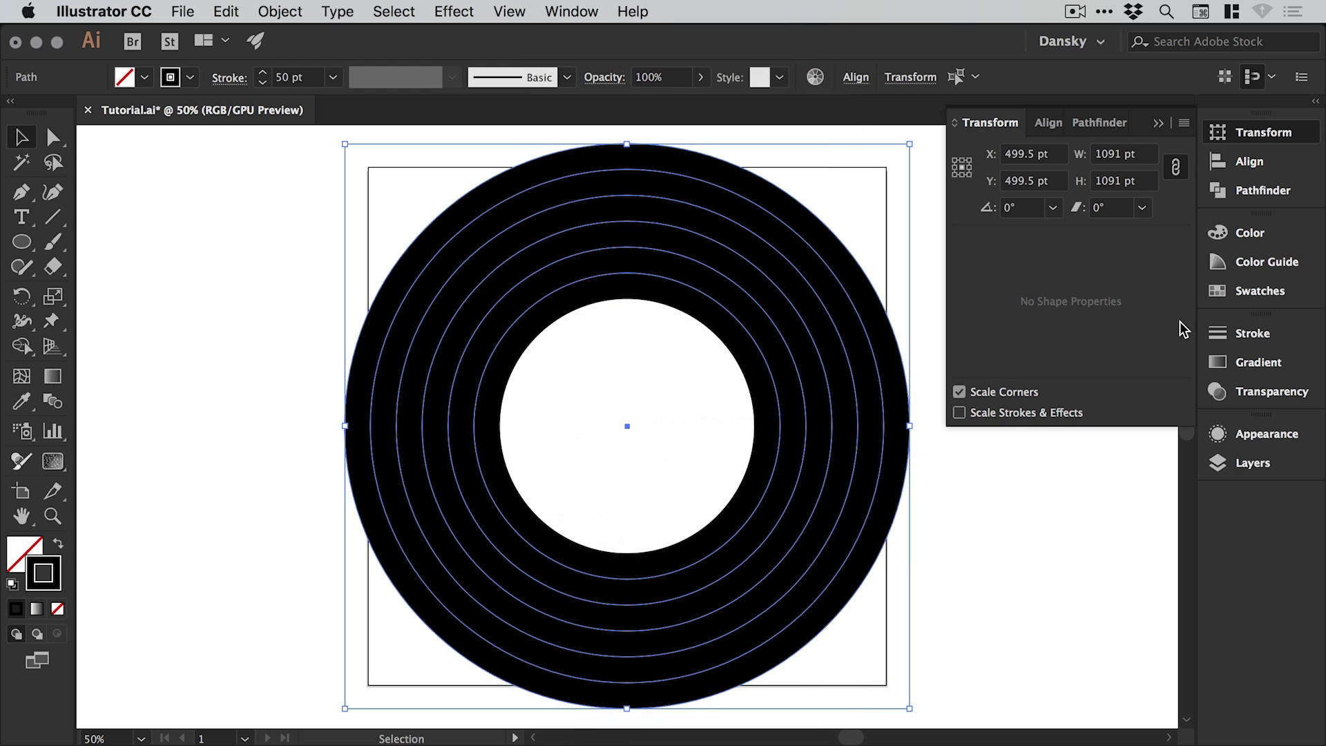
left_click(1015, 415)
Scale the rings down inside the artboard, then enlarge slightly so strokes become 30.752 pt
mouse_move(910, 143)
left_mouse_down()
mouse_move(826, 210)
mouse_move(772, 280)
left_mouse_up()
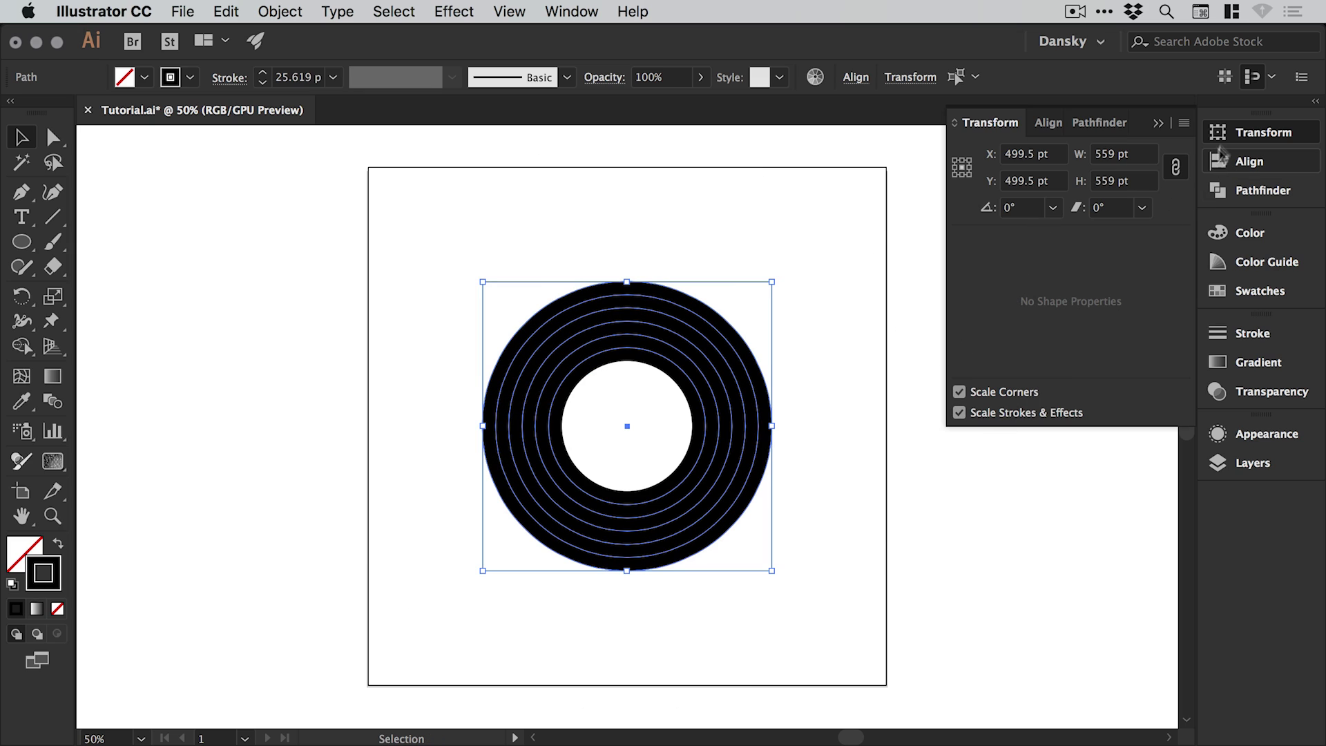
left_click(1260, 132)
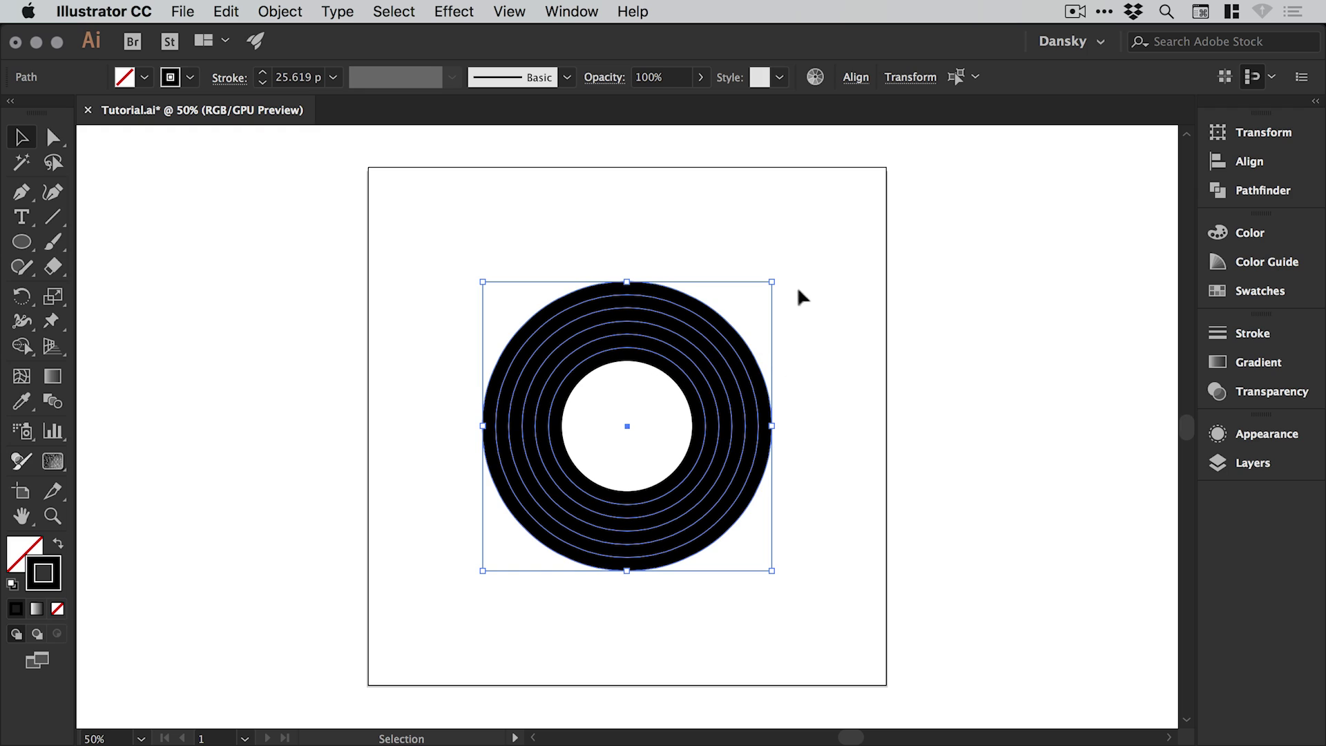
left_click_drag(772, 282, 801, 252)
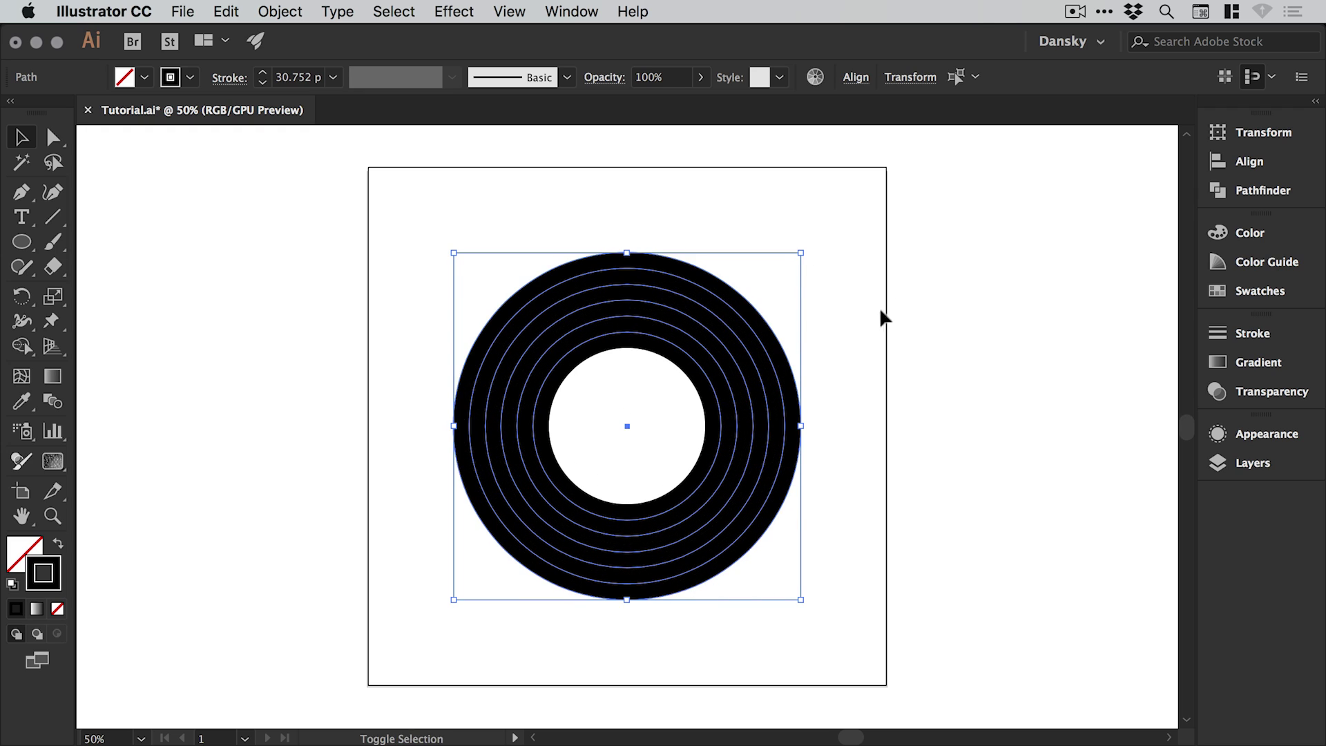
left_click(882, 314)
left_click(780, 371)
left_click(1247, 333)
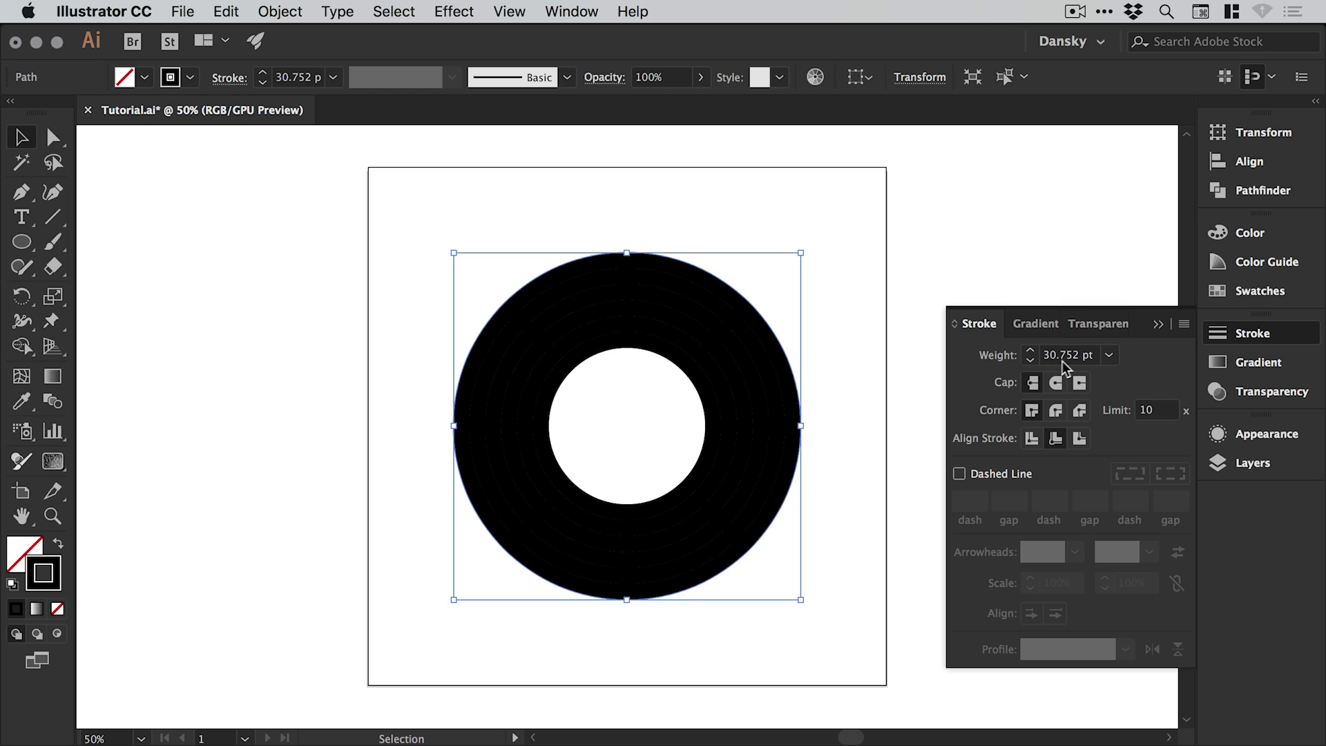
Zoom in and pan to centre the rings, then select the innermost circle
left_click(1251, 334)
left_click(880, 361)
key("z")
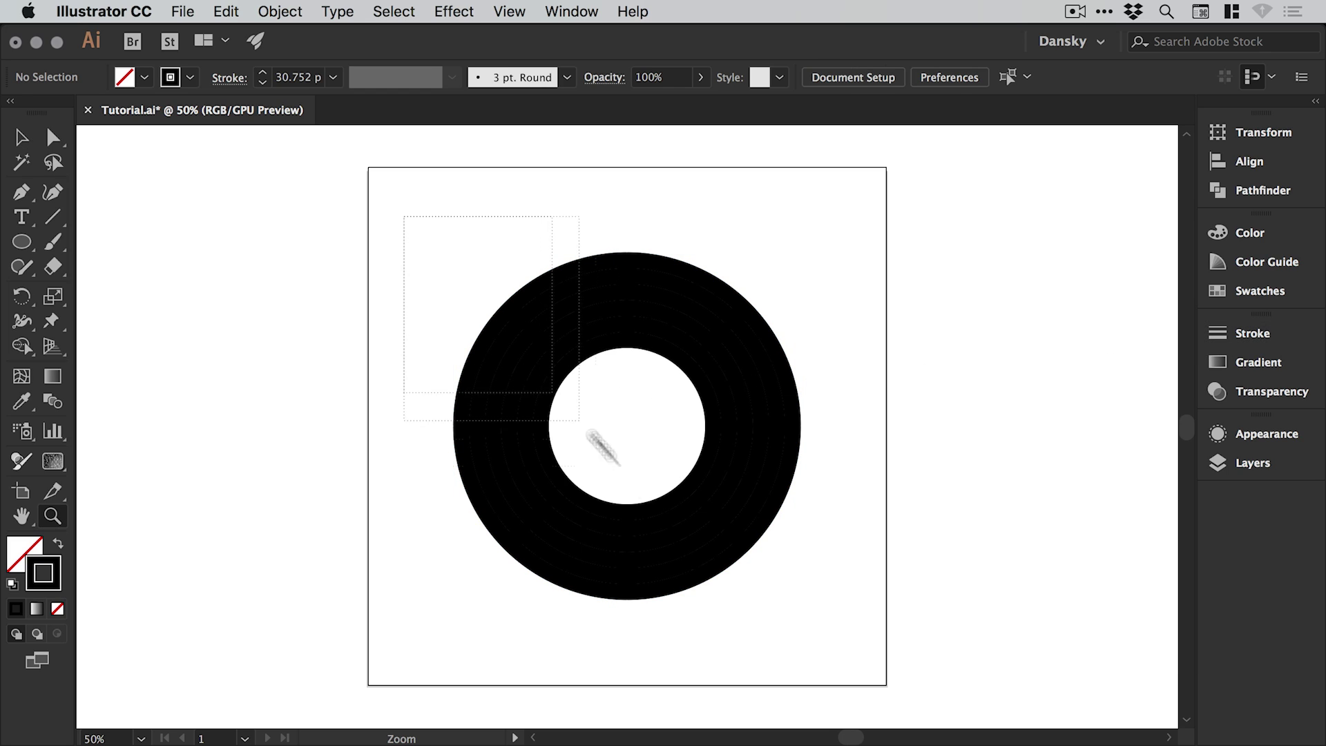
left_click_drag(817, 618, 880, 539)
key("space")
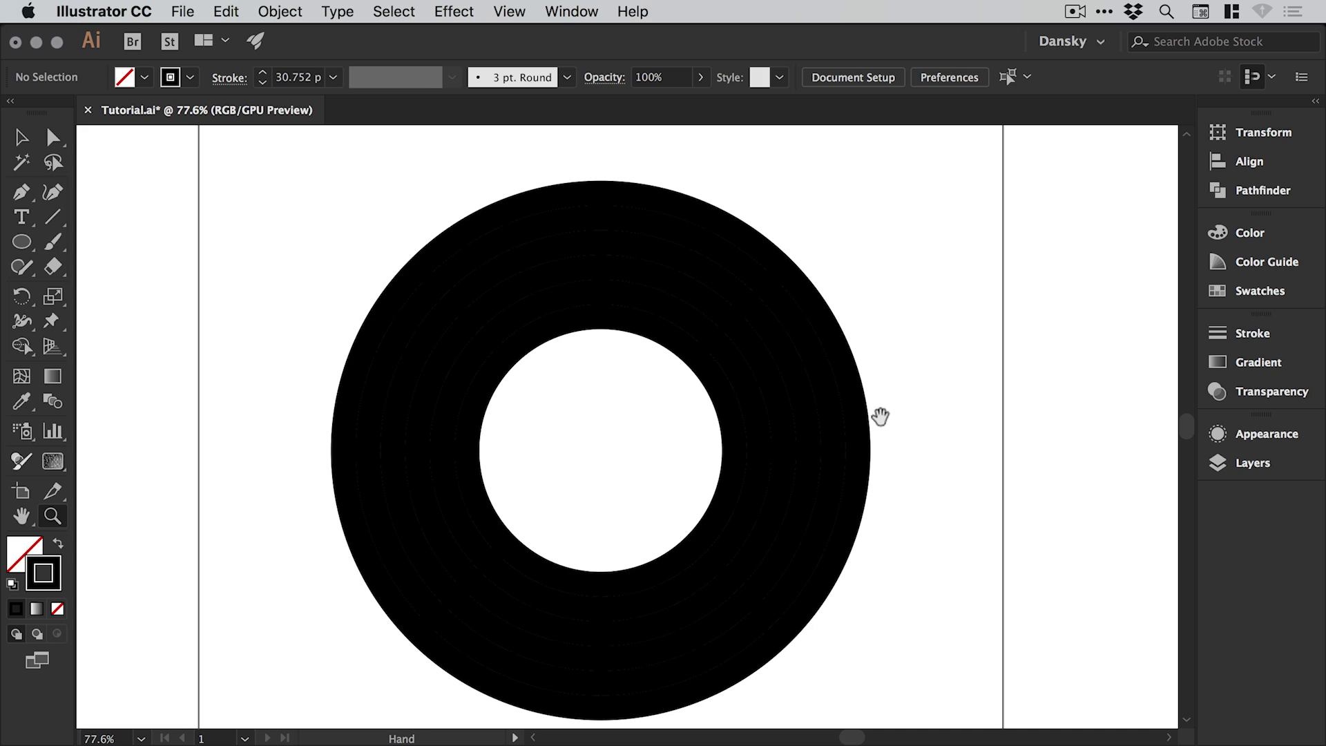
left_click_drag(880, 411, 885, 387)
key("v")
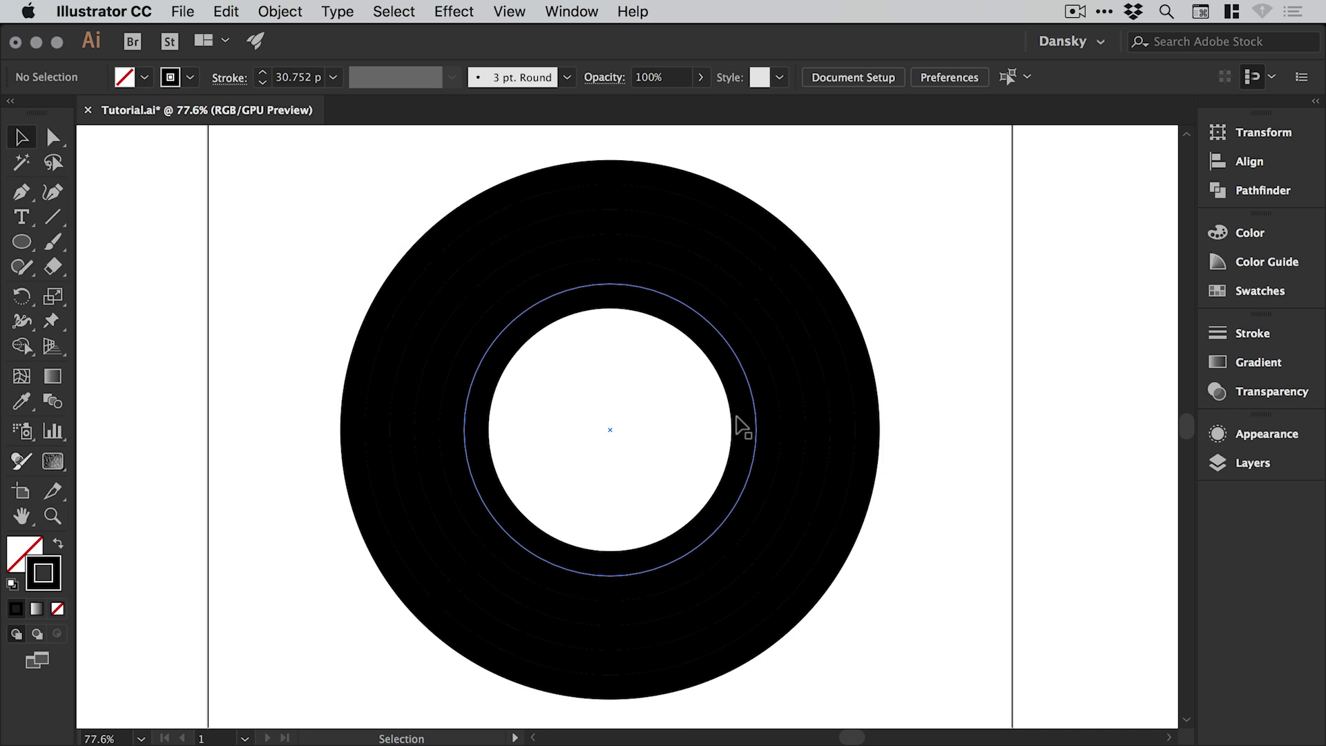
left_click(736, 416)
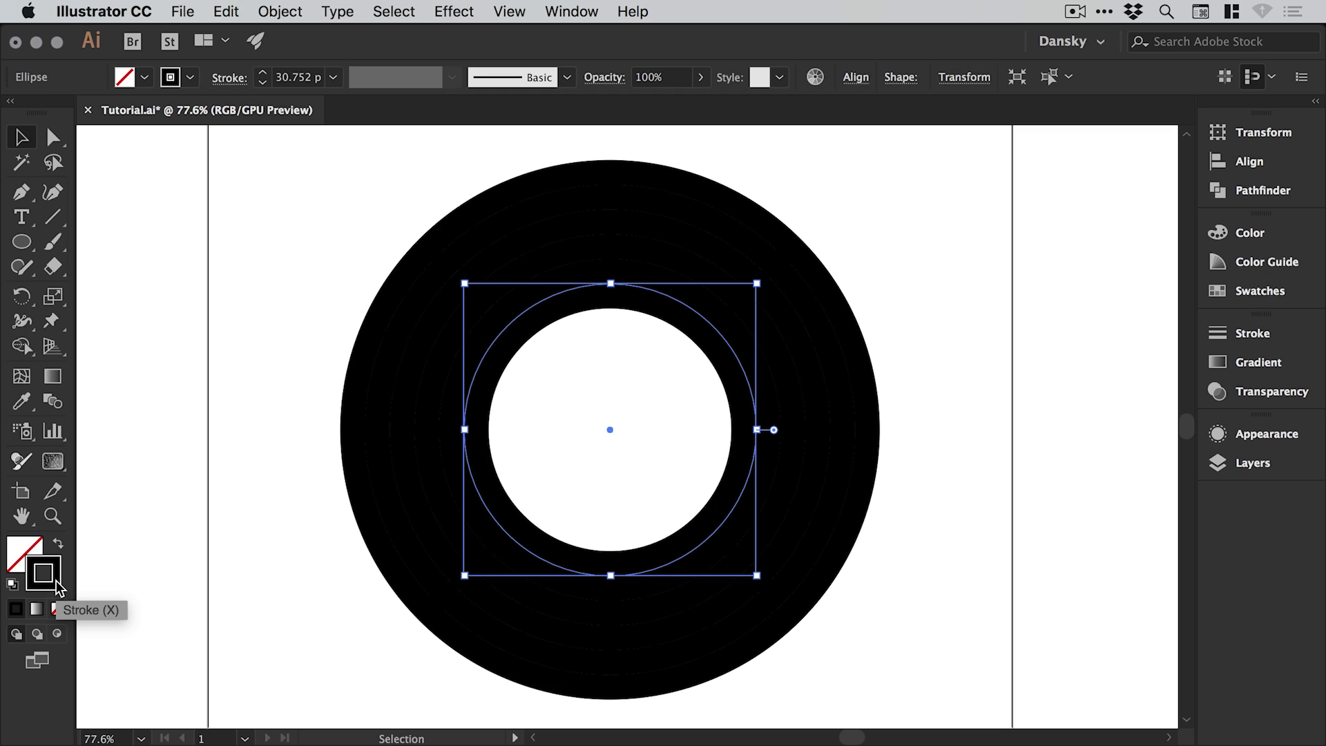
Give the three inner circles red, orange and yellow strokes from the Swatches panel
left_click(1258, 290)
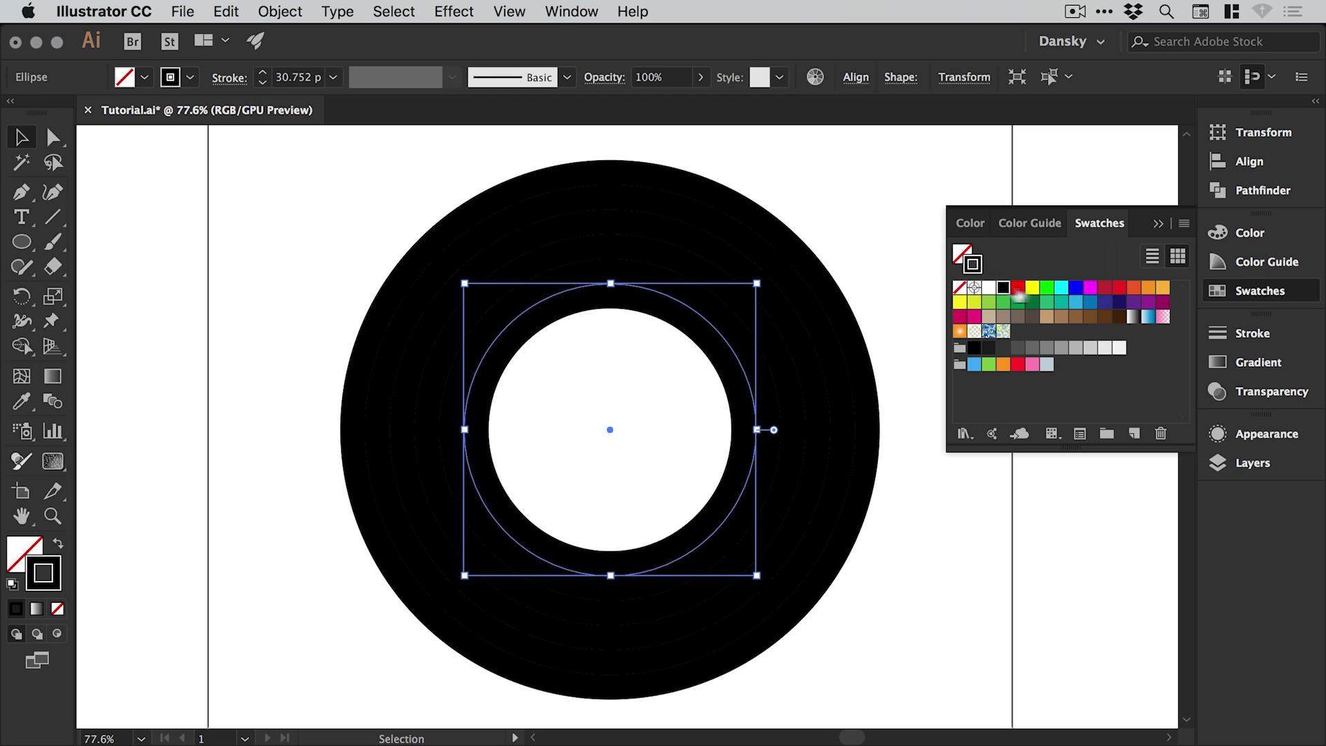
left_click(1018, 287)
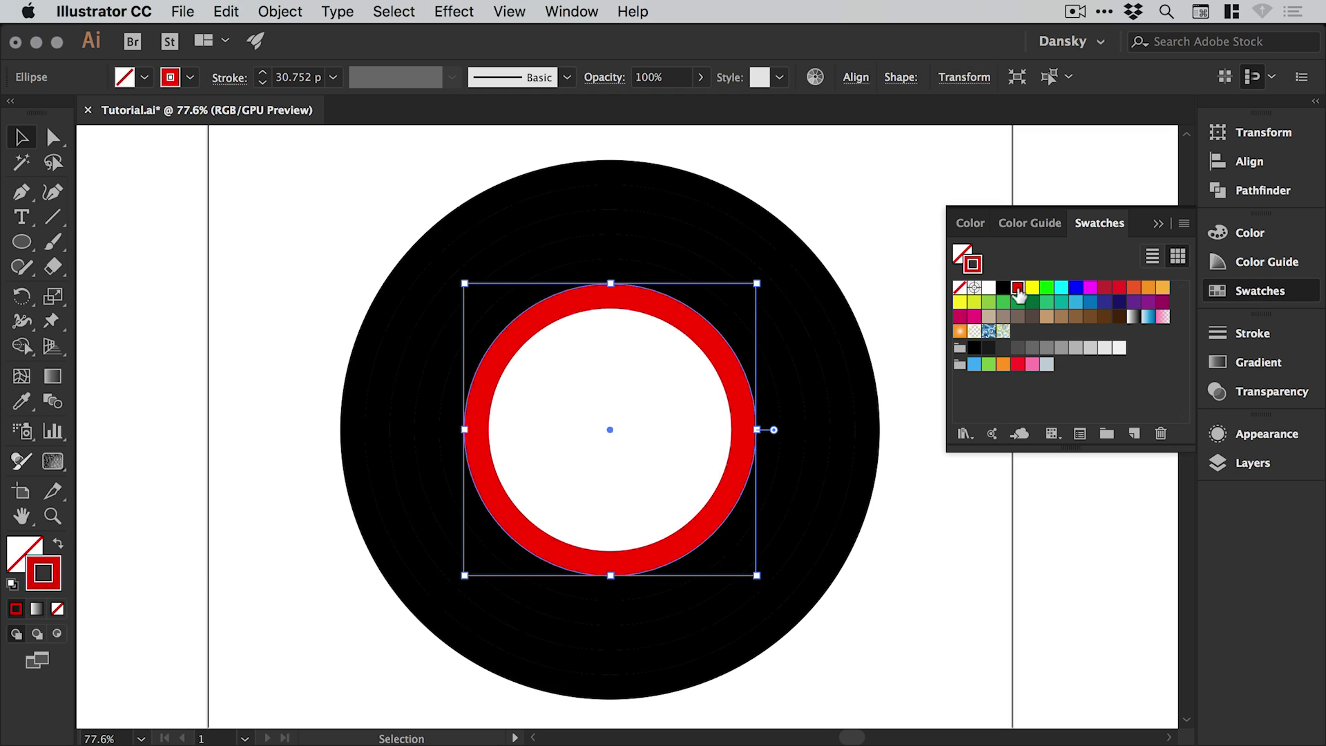
left_click(742, 327)
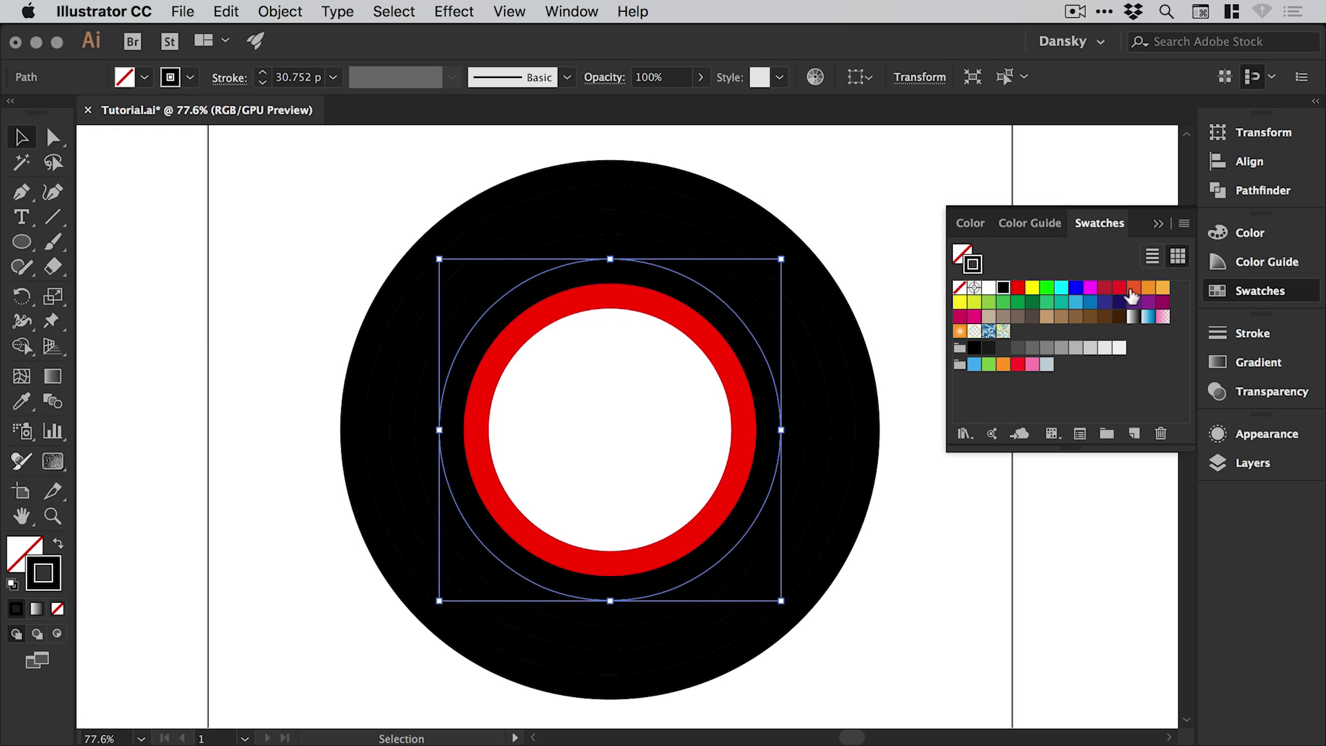
left_click(1135, 288)
left_click(1149, 288)
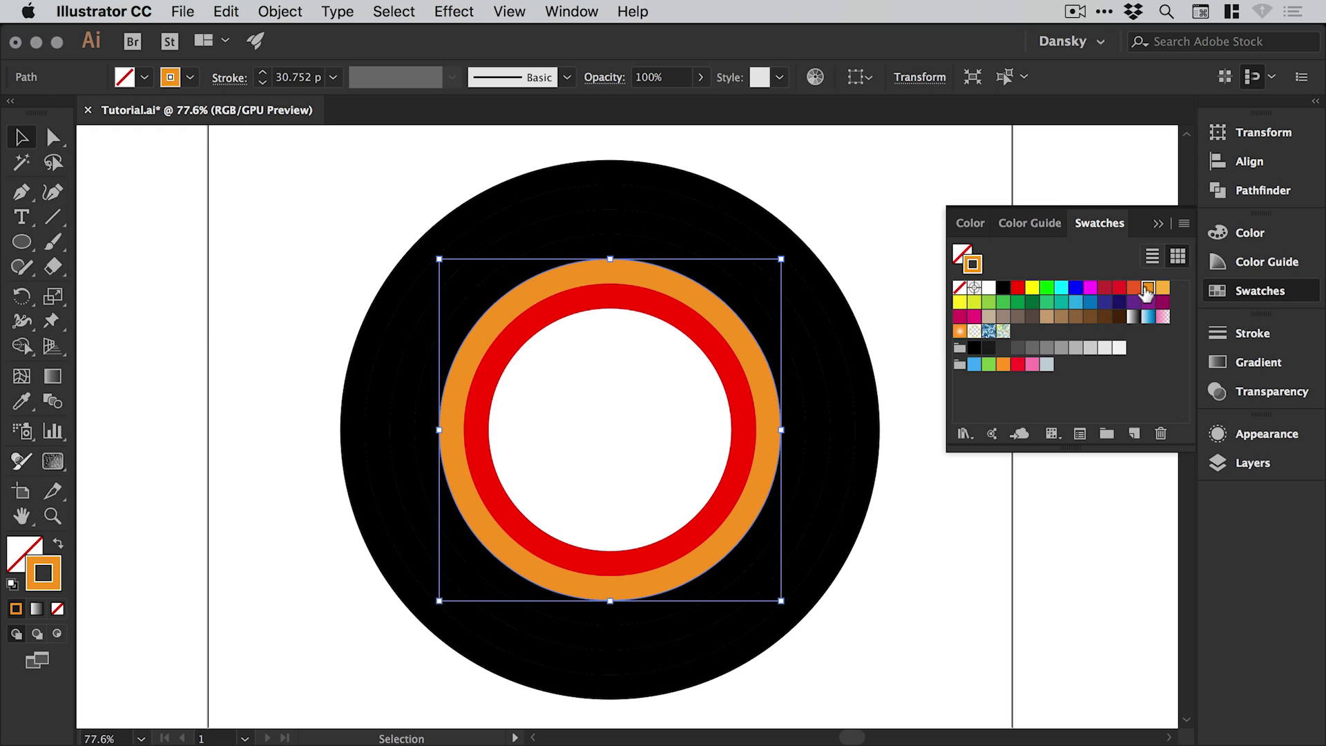
left_click(772, 319)
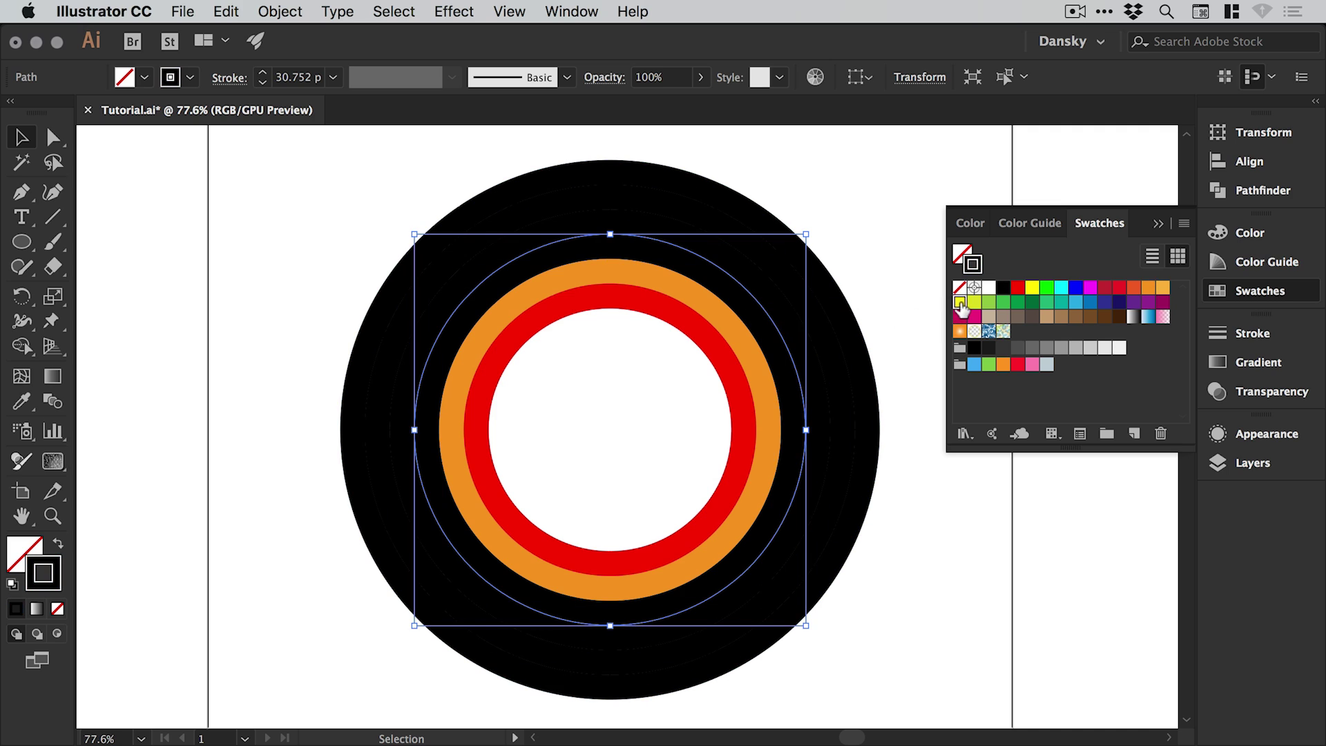
left_click(960, 302)
Give the three outer circles green, blue and purple strokes, then deselect
left_click(802, 321)
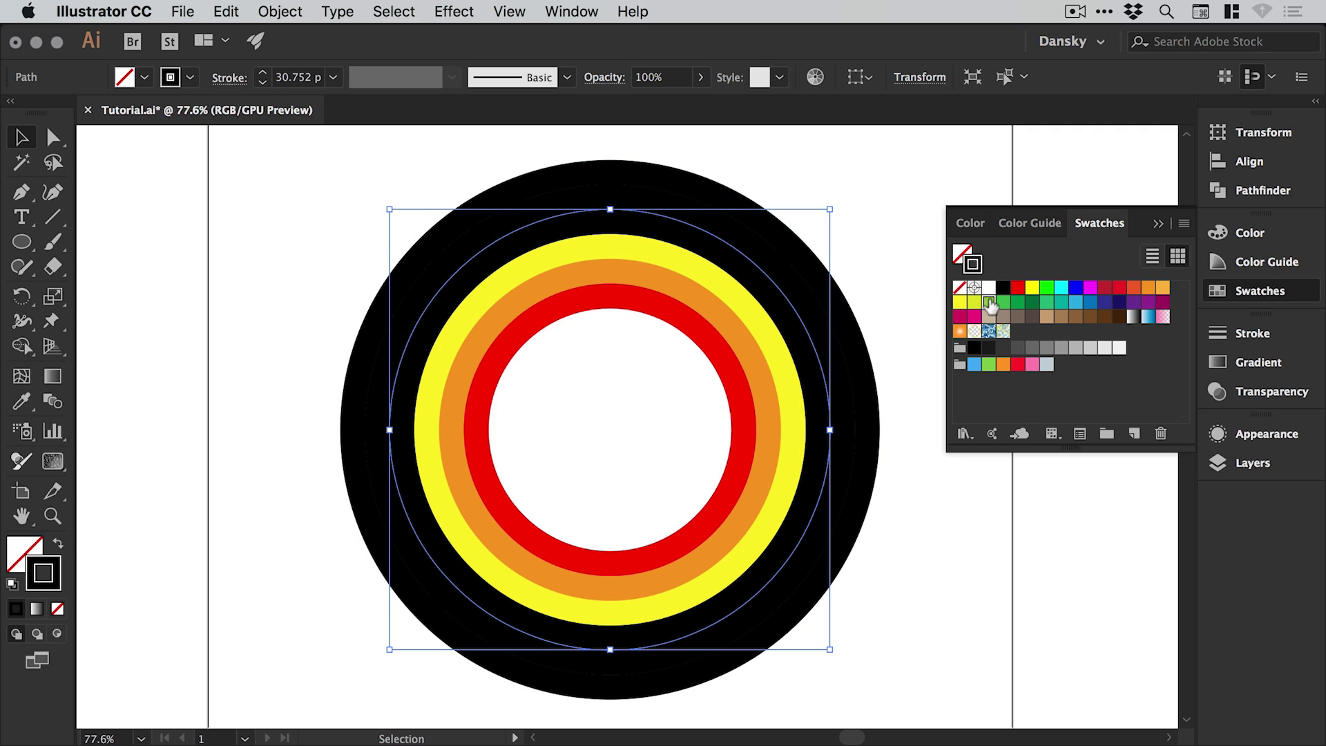
left_click(989, 304)
left_click(801, 306)
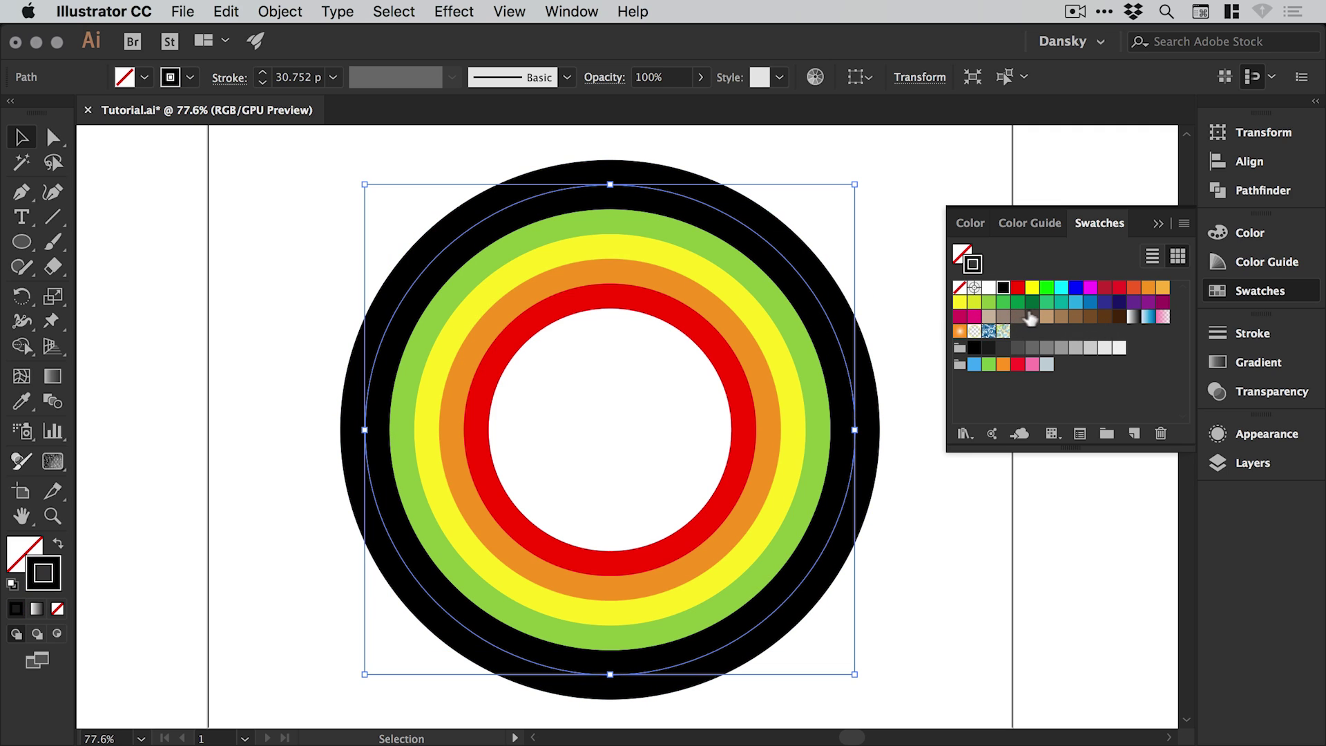
left_click(1075, 303)
left_click(1090, 304)
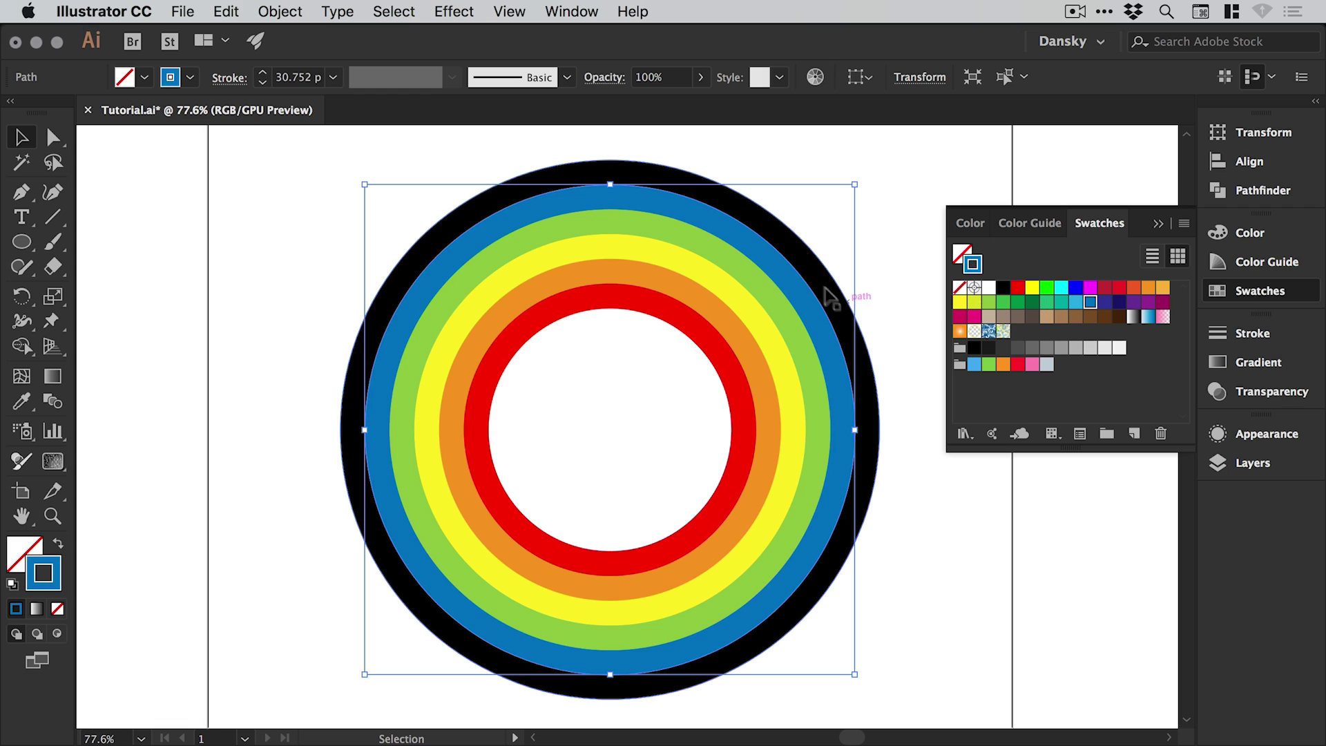
left_click(831, 290)
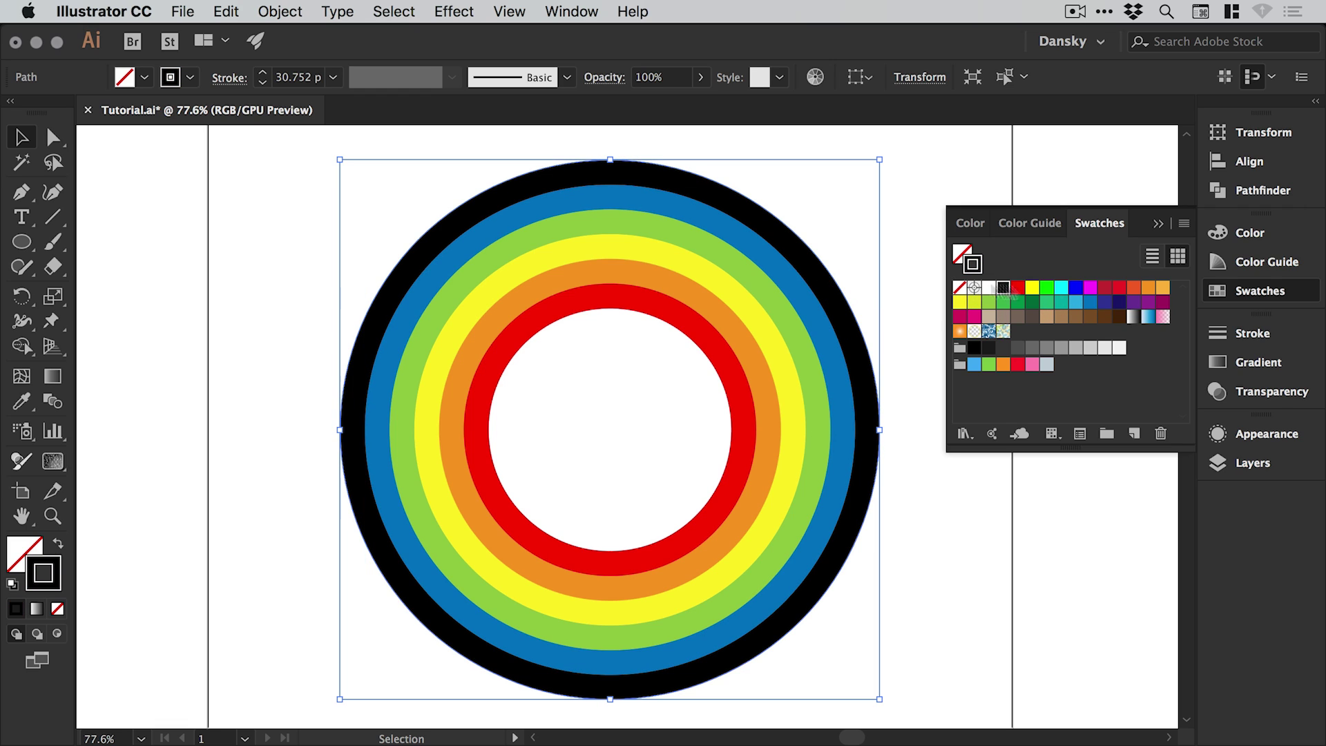
left_click(1105, 303)
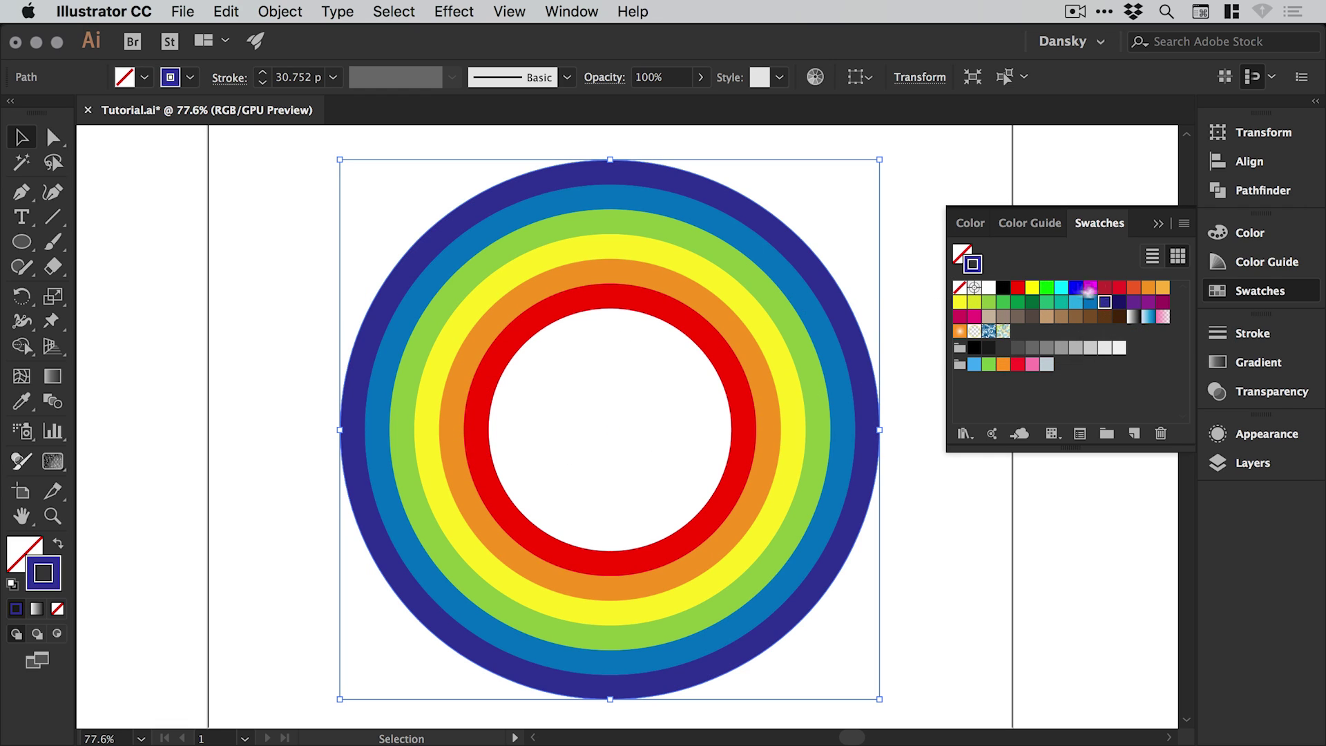
left_click(1120, 303)
left_click(1133, 302)
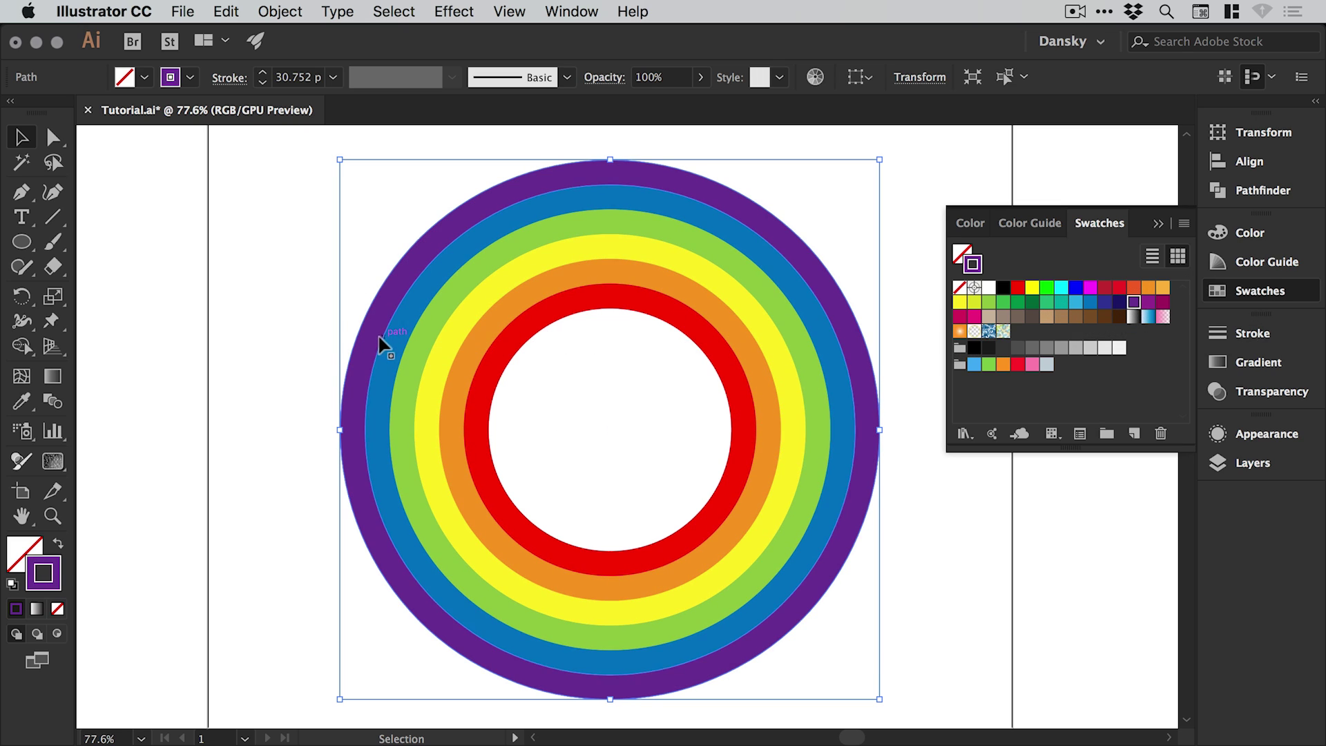
left_click(337, 354)
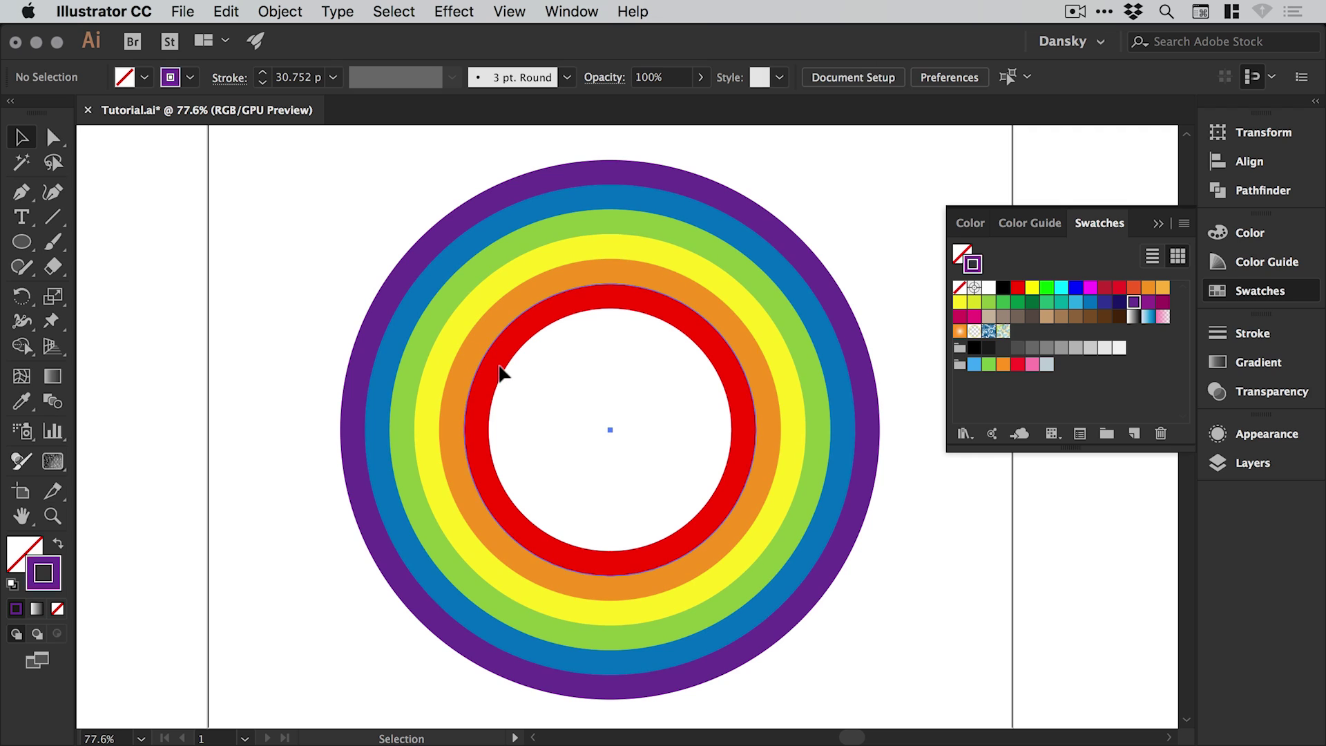
Edit the red swatch to RGB 252, 45, 45 with Preview, updating the innermost ring
left_click(501, 368)
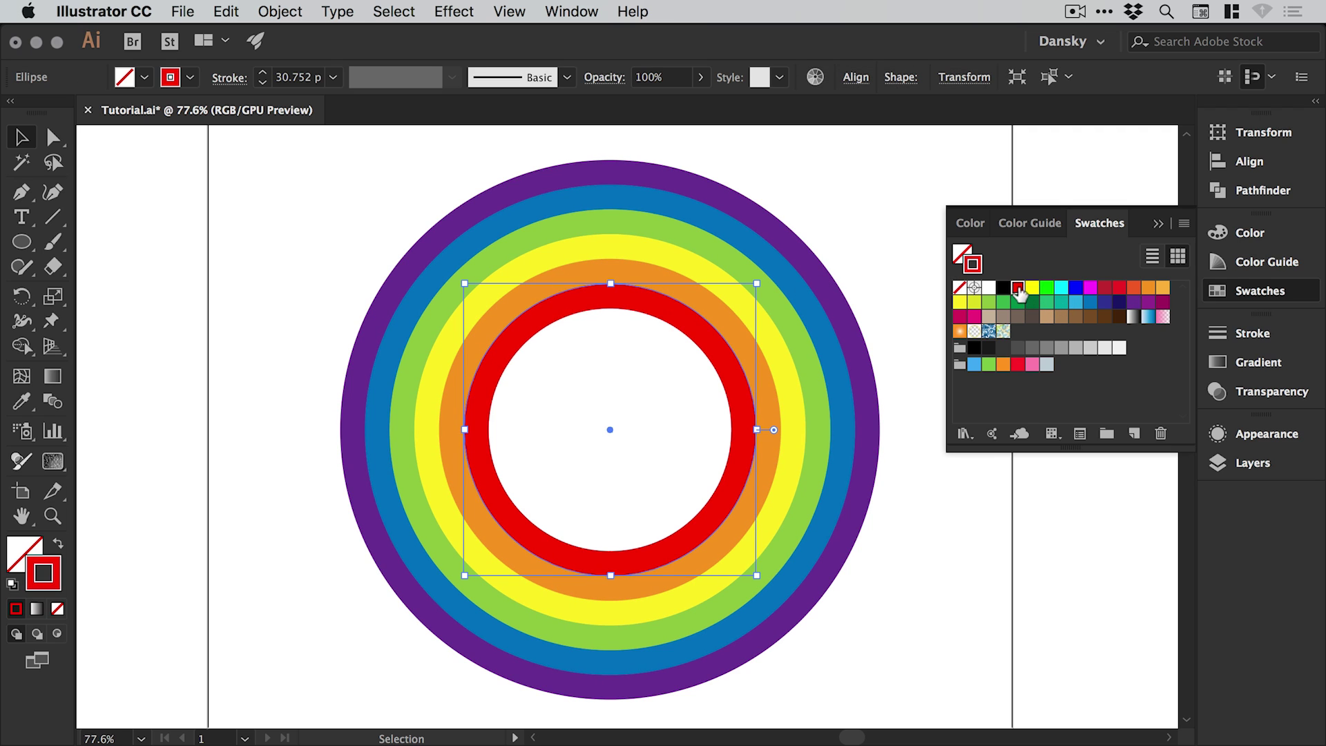
double_click(1019, 290)
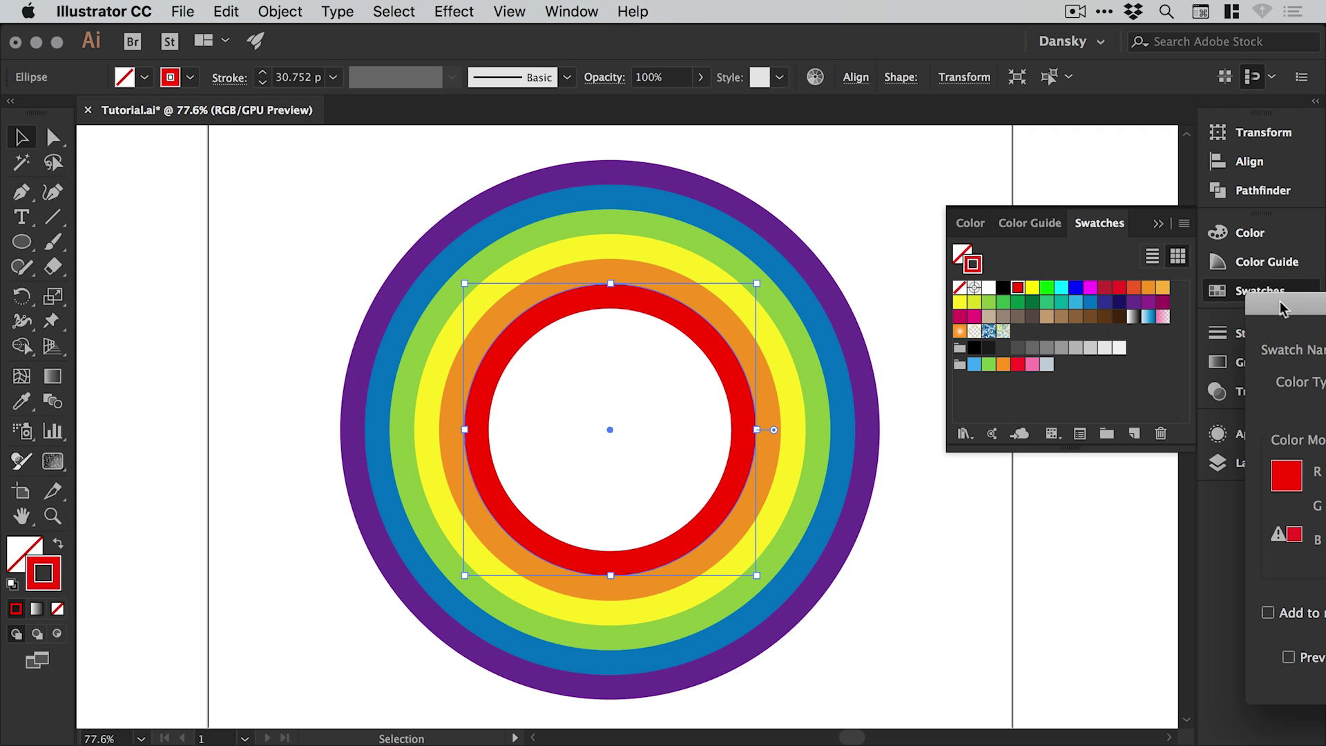
left_click_drag(1282, 309, 178, 158)
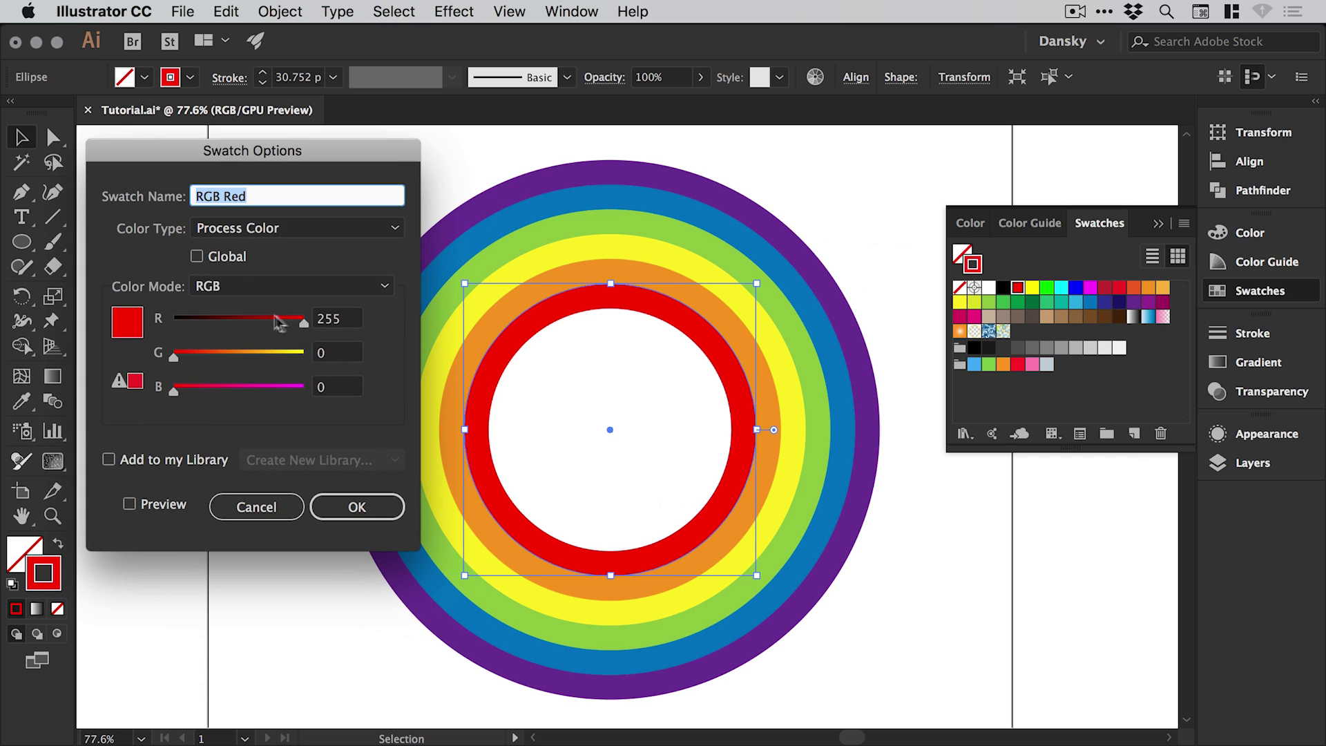
left_click(194, 354)
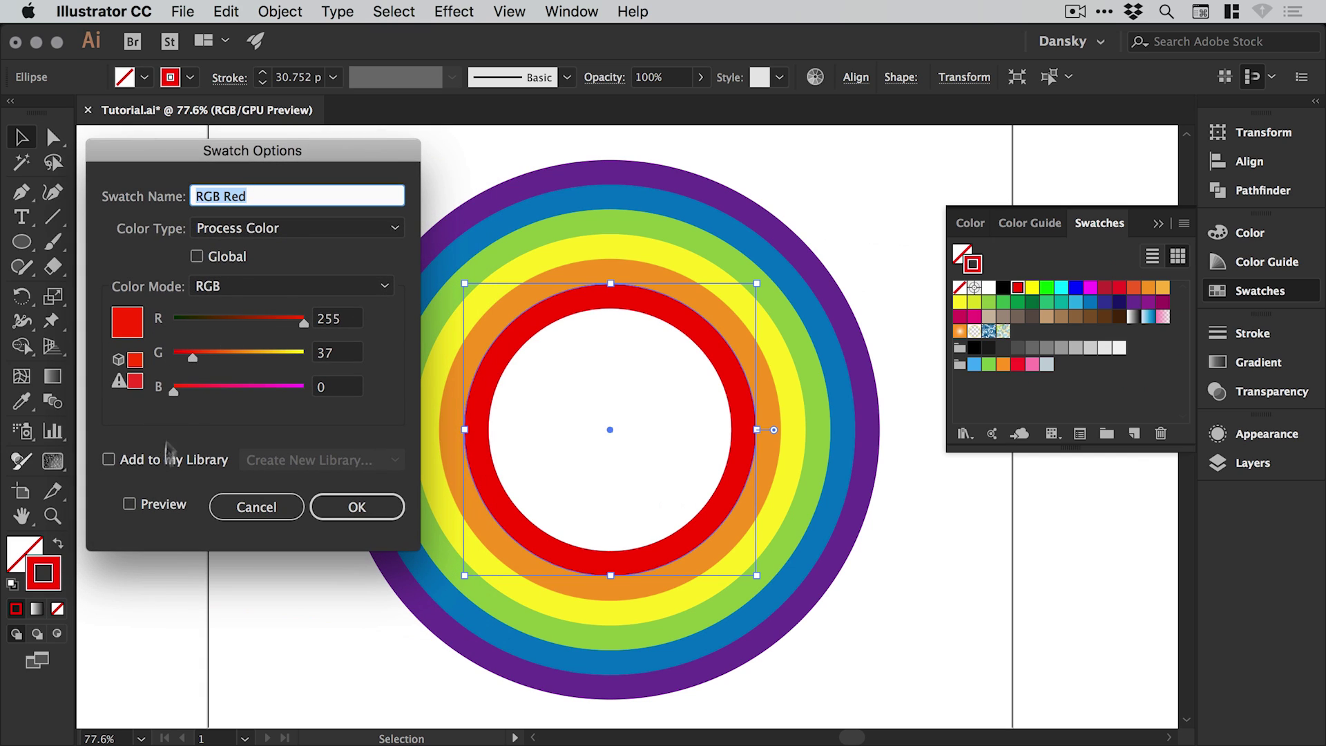
left_click(160, 509)
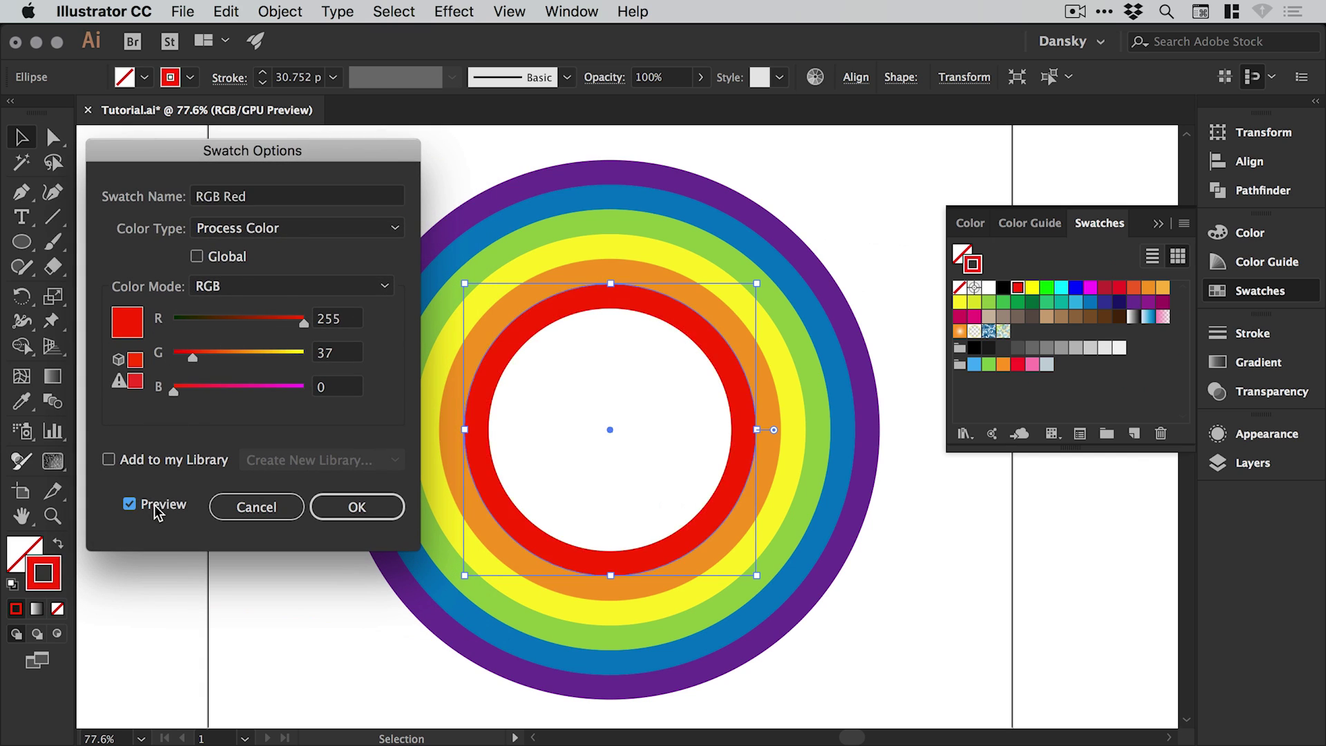
left_click(186, 387)
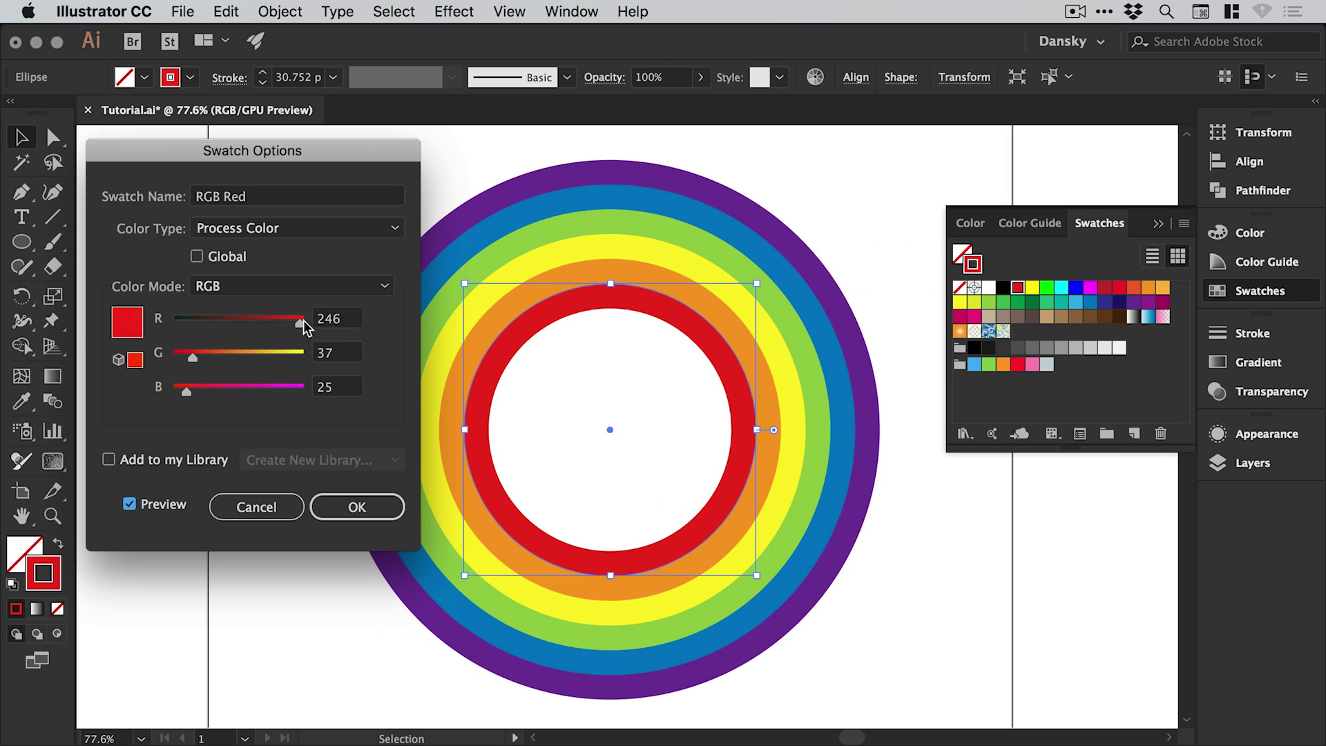
left_click(304, 322)
left_click(199, 355)
left_click(197, 389)
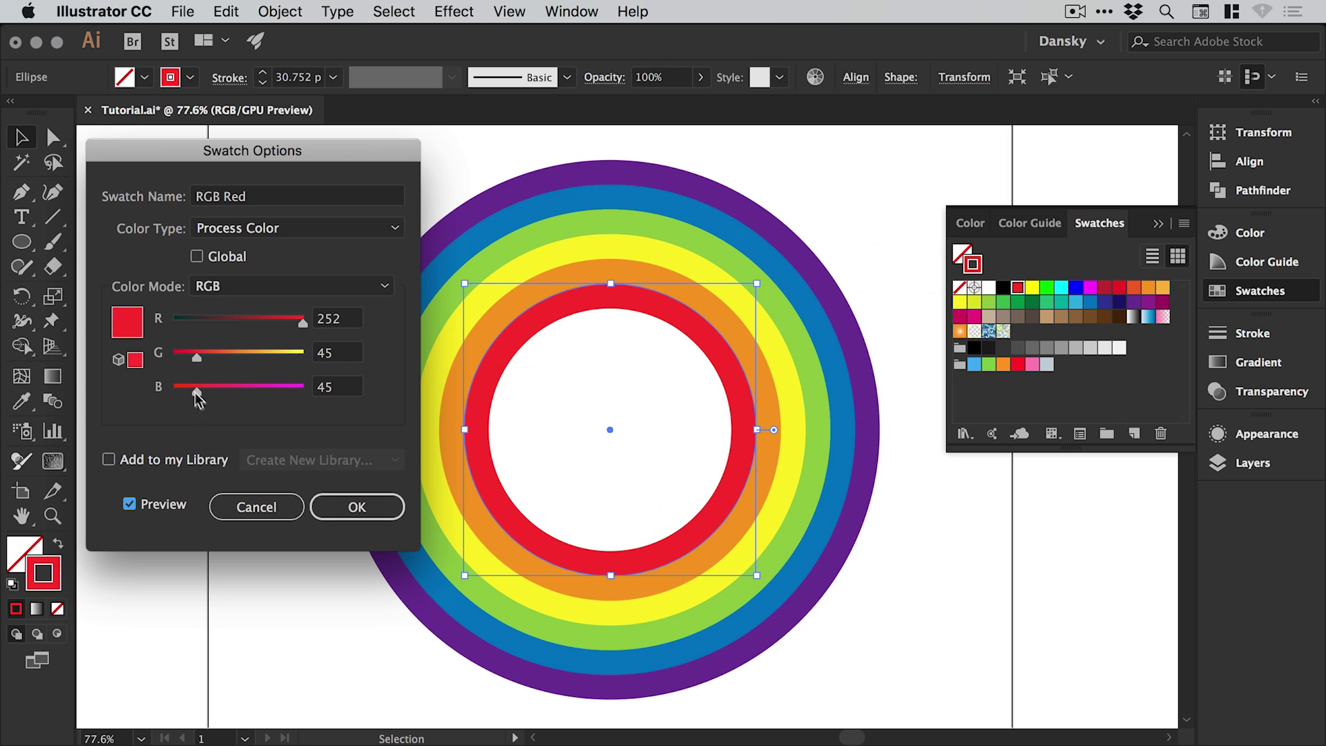
left_click(355, 492)
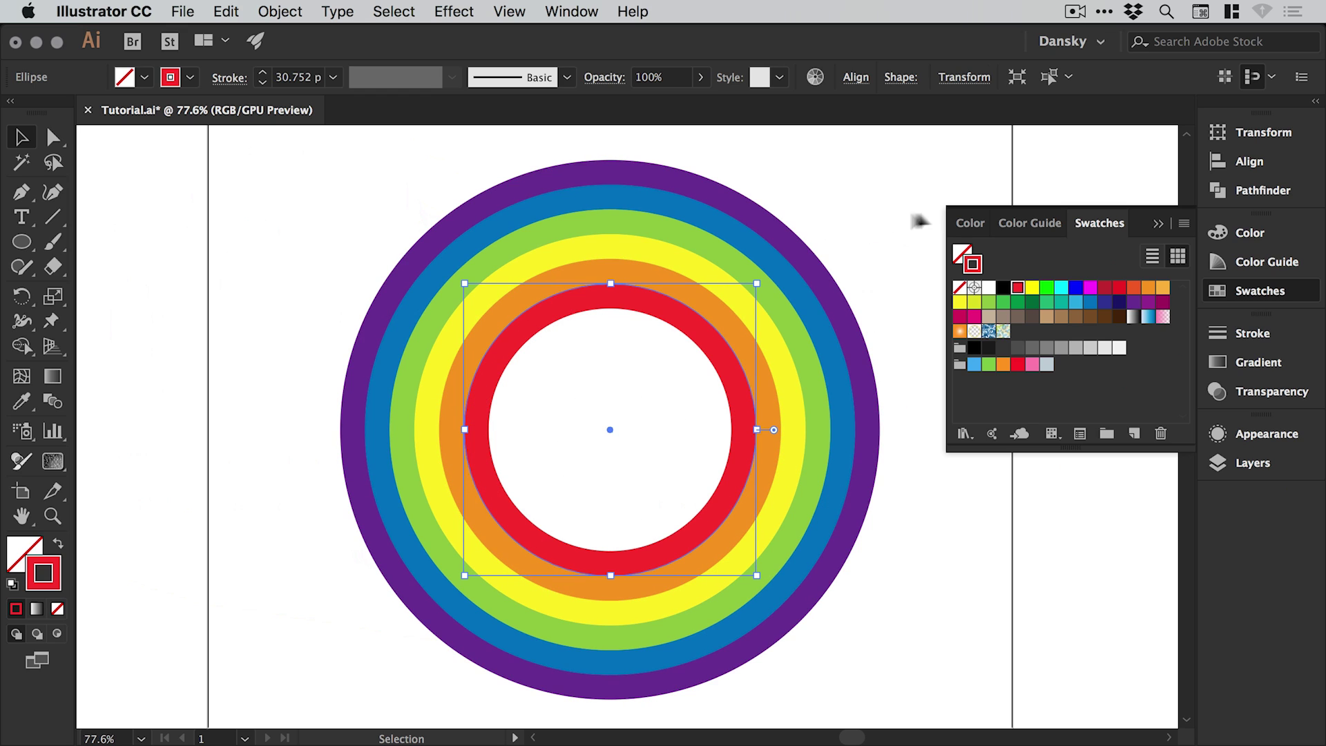
left_click(1273, 299)
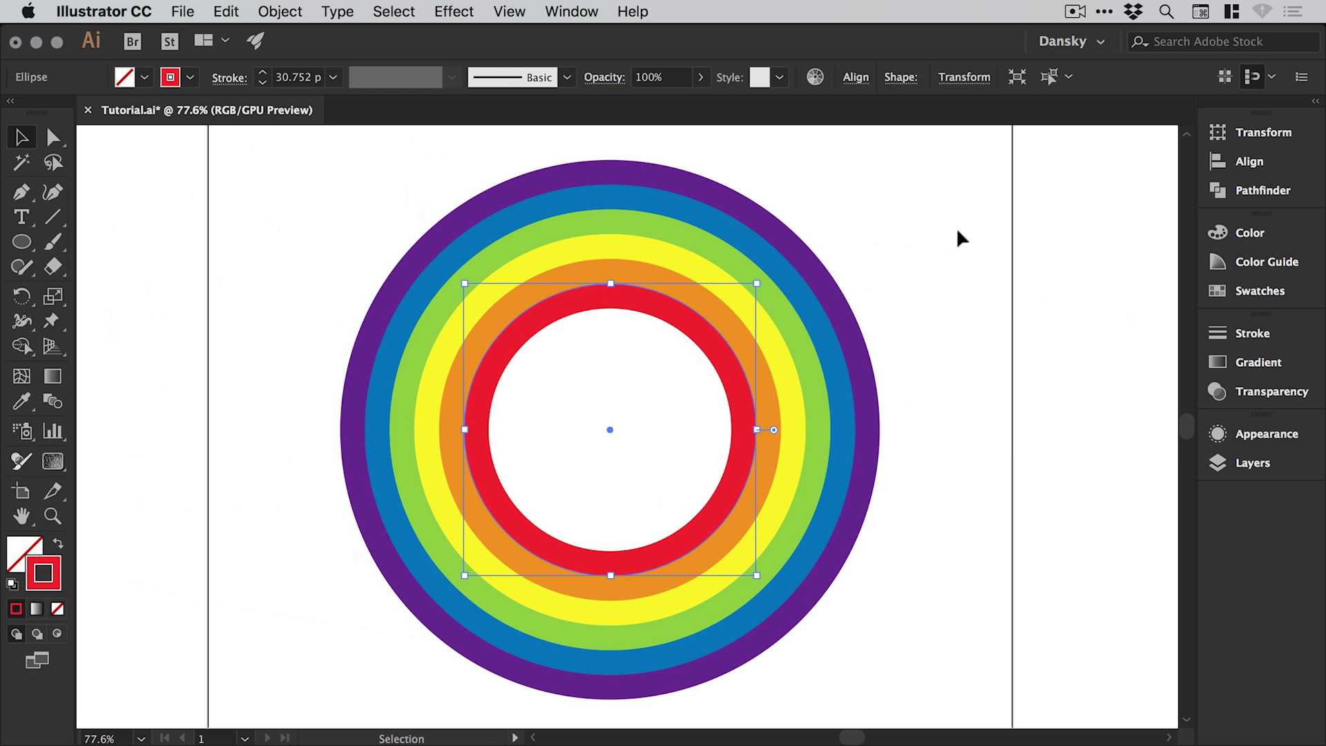
left_click(956, 234)
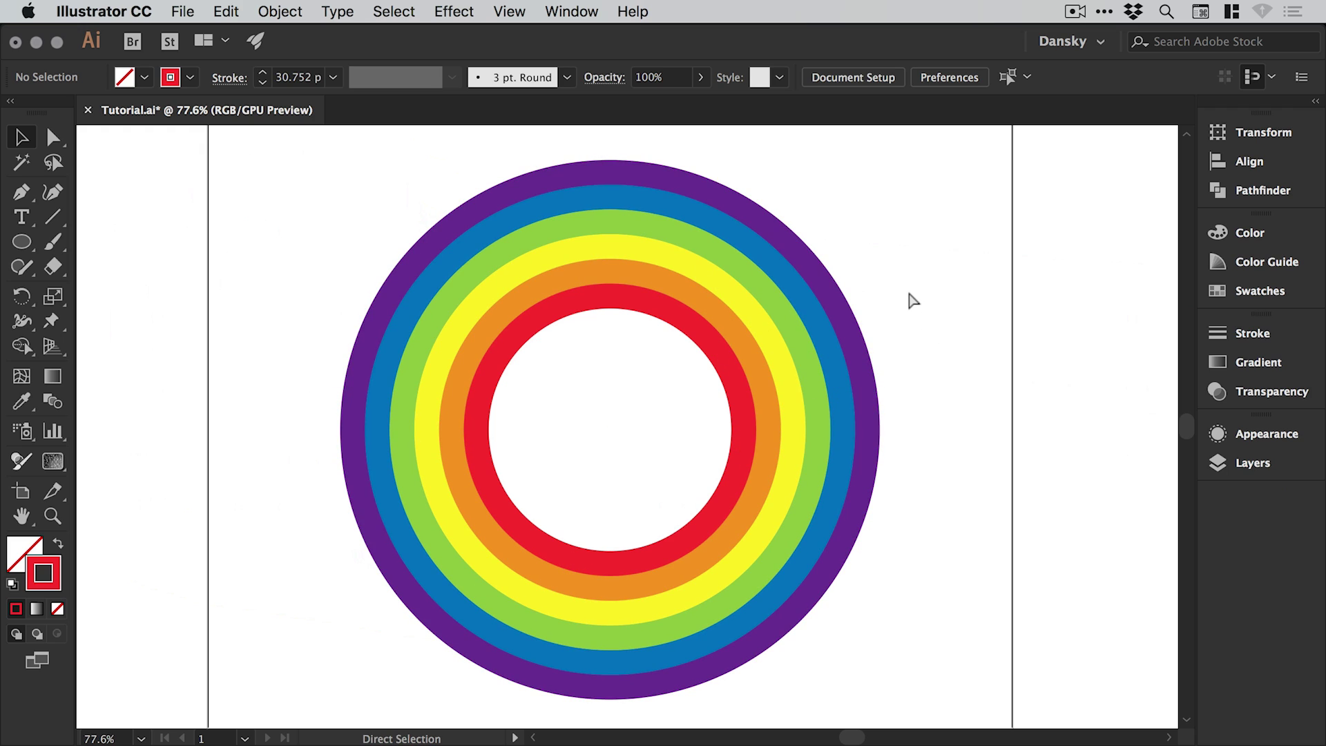
Zoom out and try selecting bottom anchor points with Direct Selection, zooming in to check
key("super+minus")
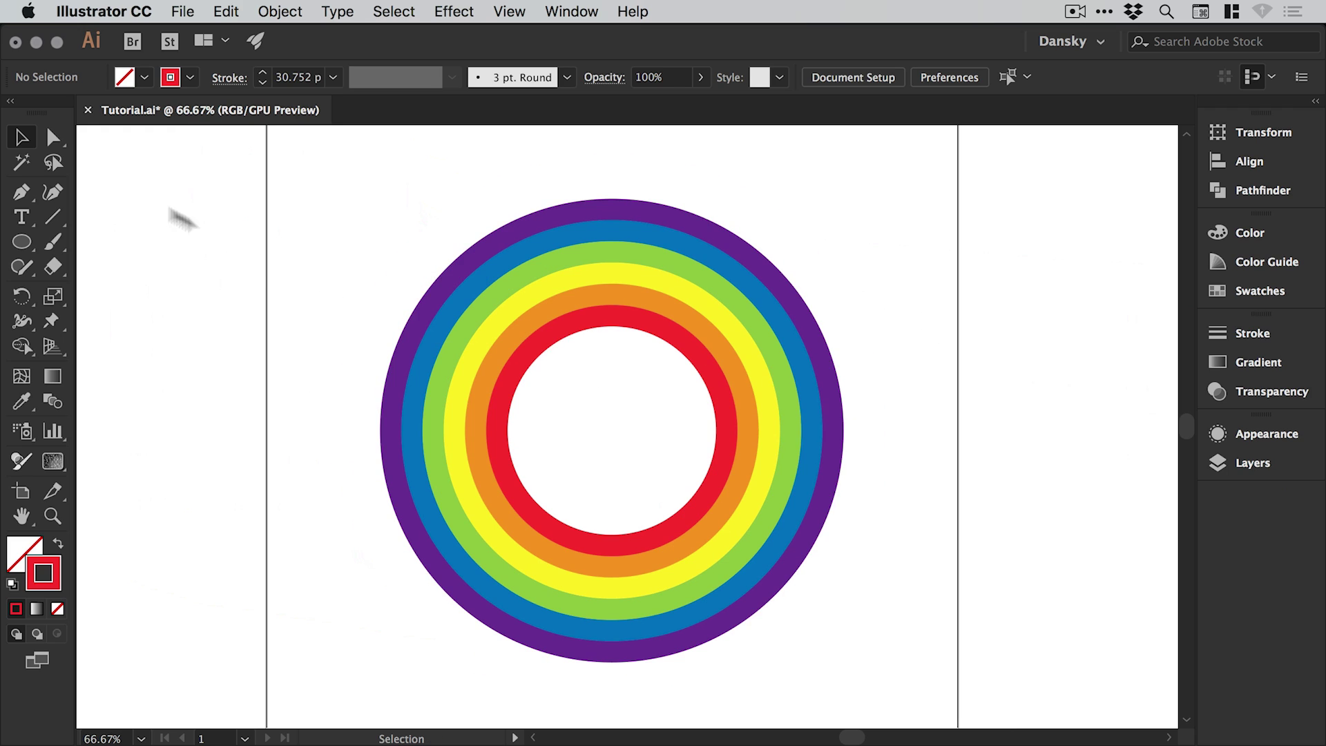
left_click(55, 138)
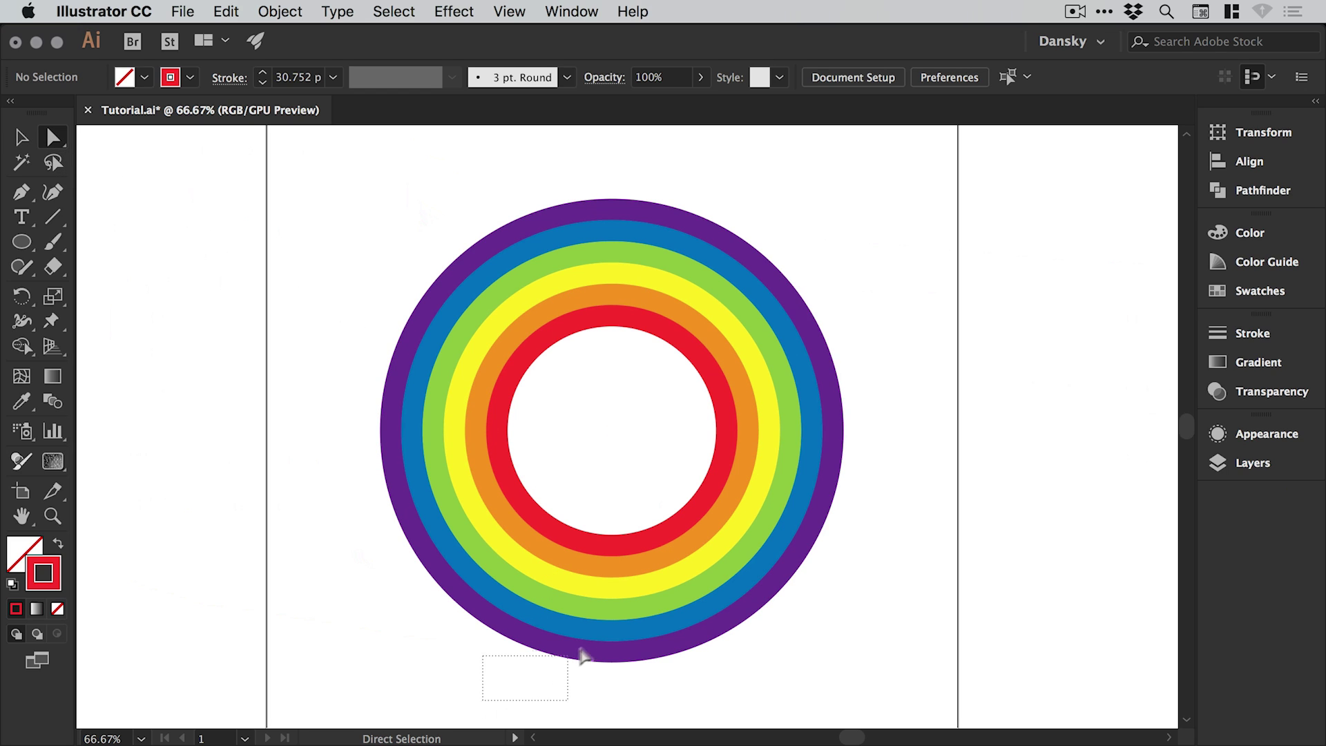
left_click_drag(681, 503, 724, 519)
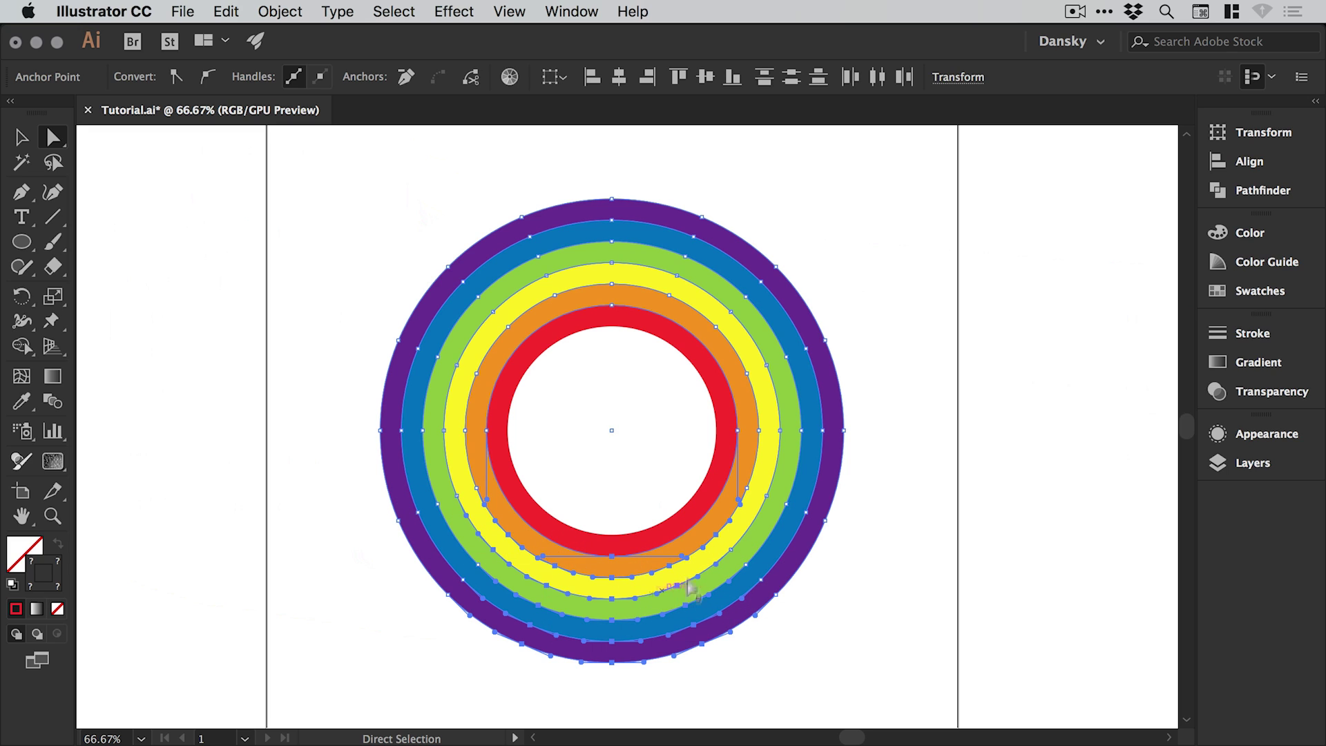
key("z")
left_click(442, 508)
left_click(655, 439)
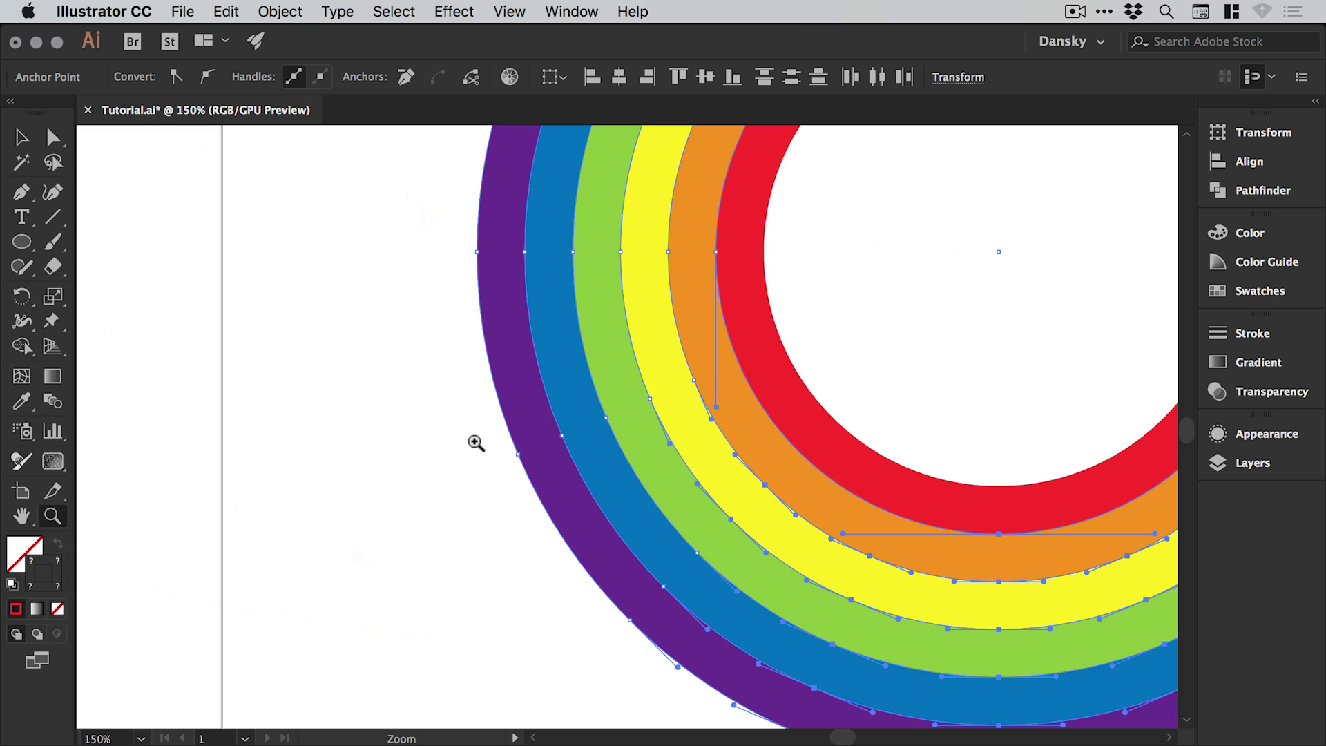
Fit the artboard in view, then marquee-select the bottom anchor points of every ring
key("super+1")
key("super+0")
left_click_drag(631, 376, 569, 449)
key("a")
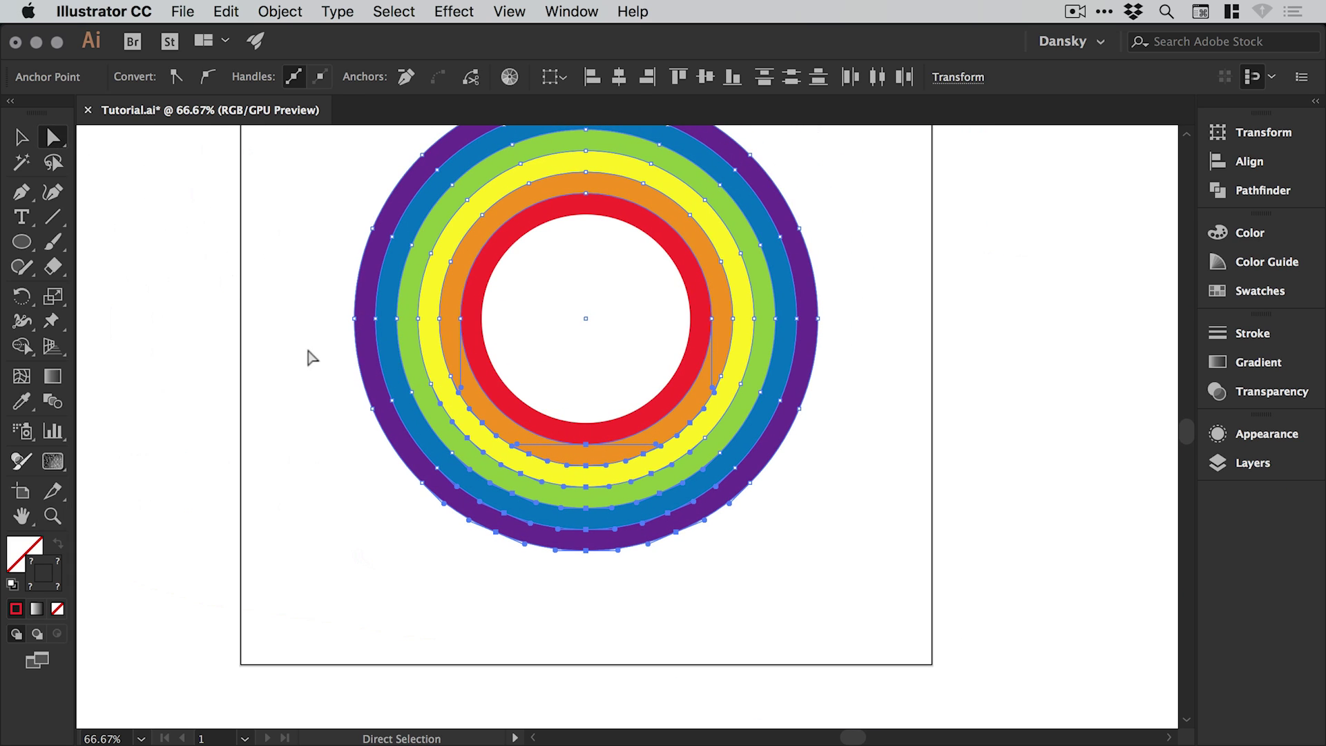
left_click_drag(302, 344, 938, 608)
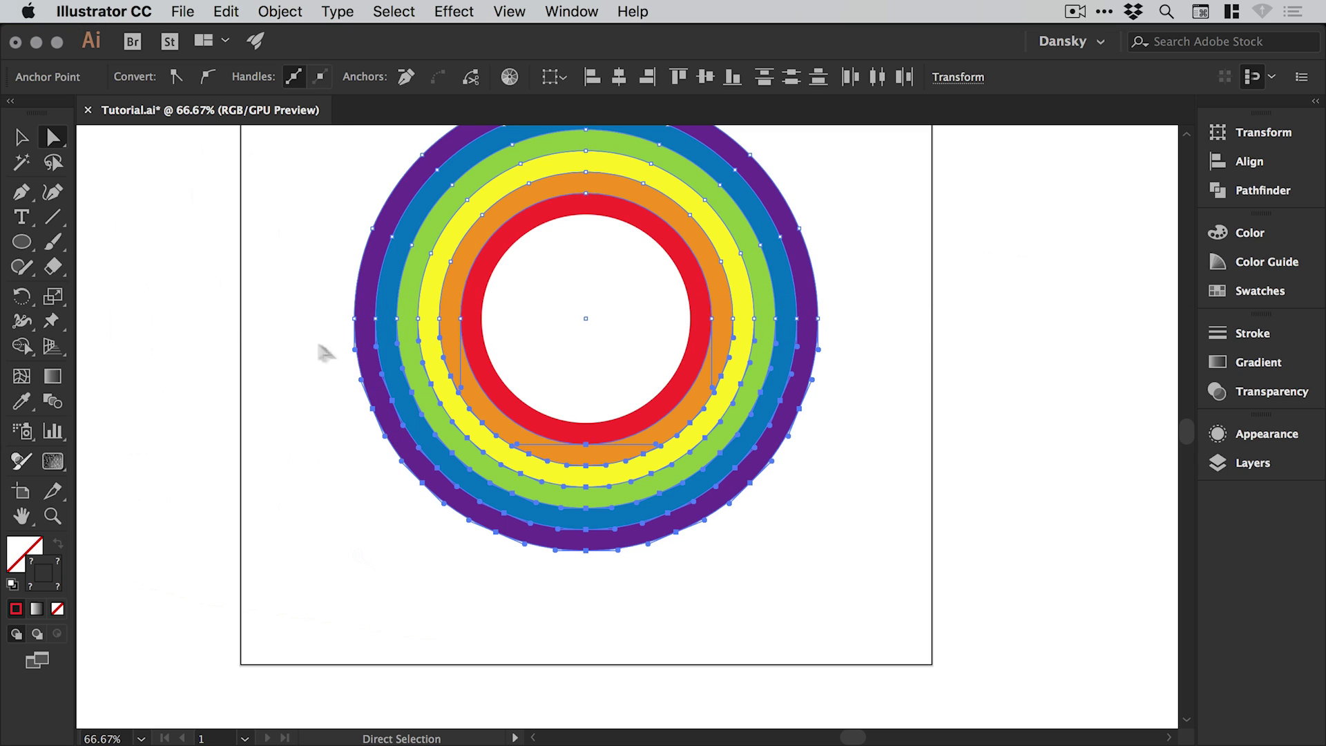
left_click_drag(864, 346, 885, 417)
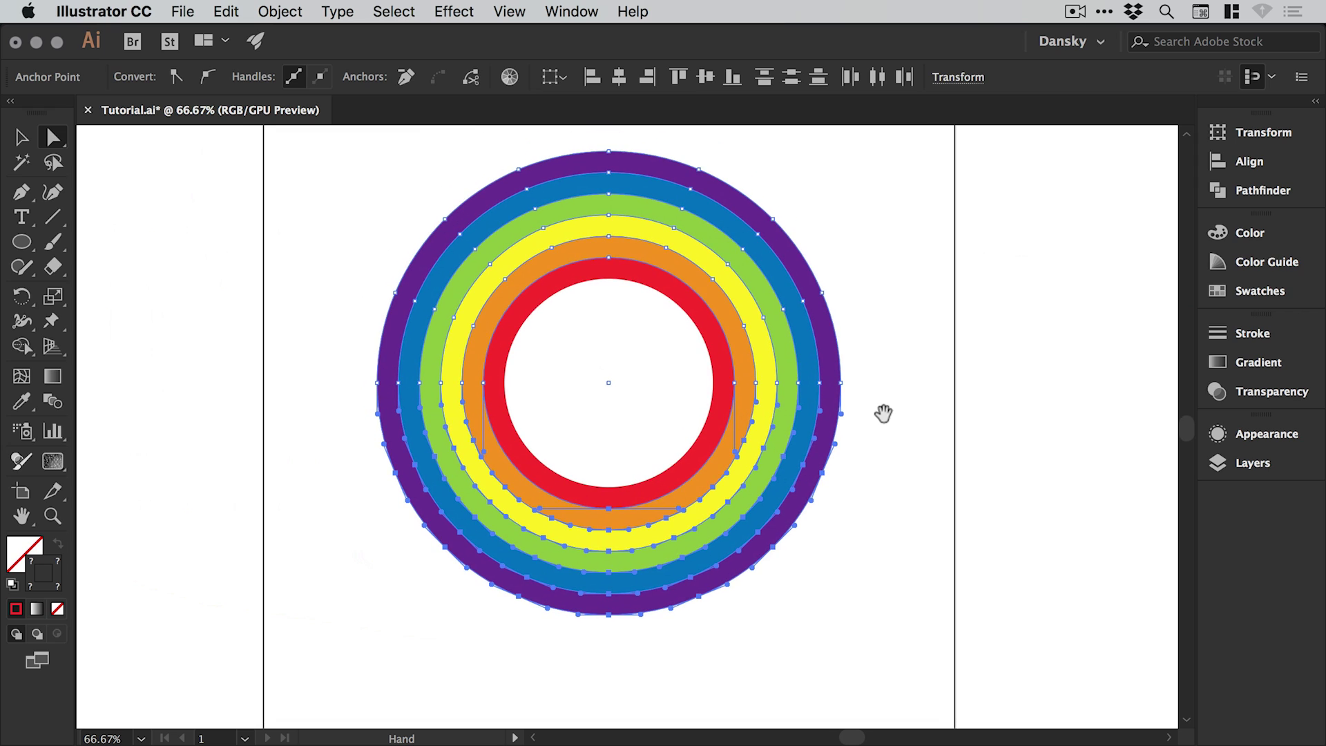
Delete the bottom halves of the rings and deselect the remaining arcs
key("Delete")
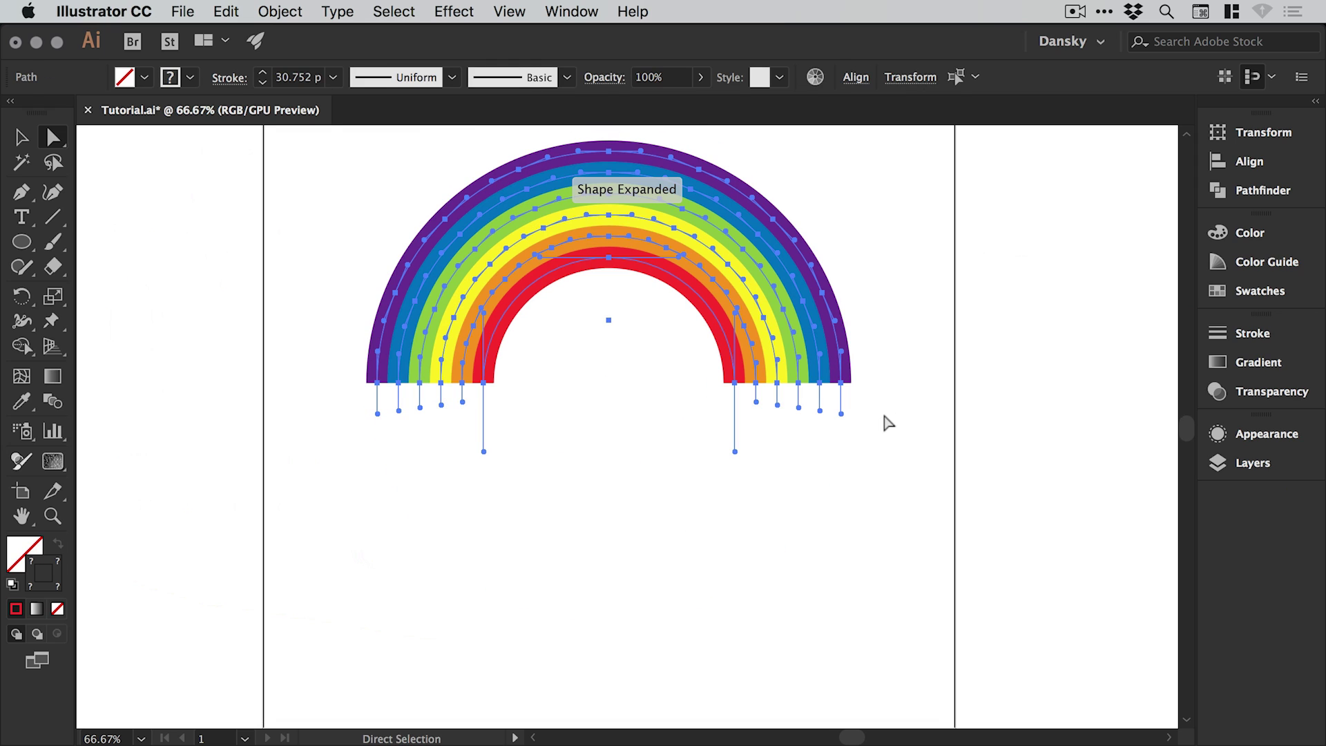
key("v")
left_click(615, 495)
left_click_drag(629, 407, 601, 480)
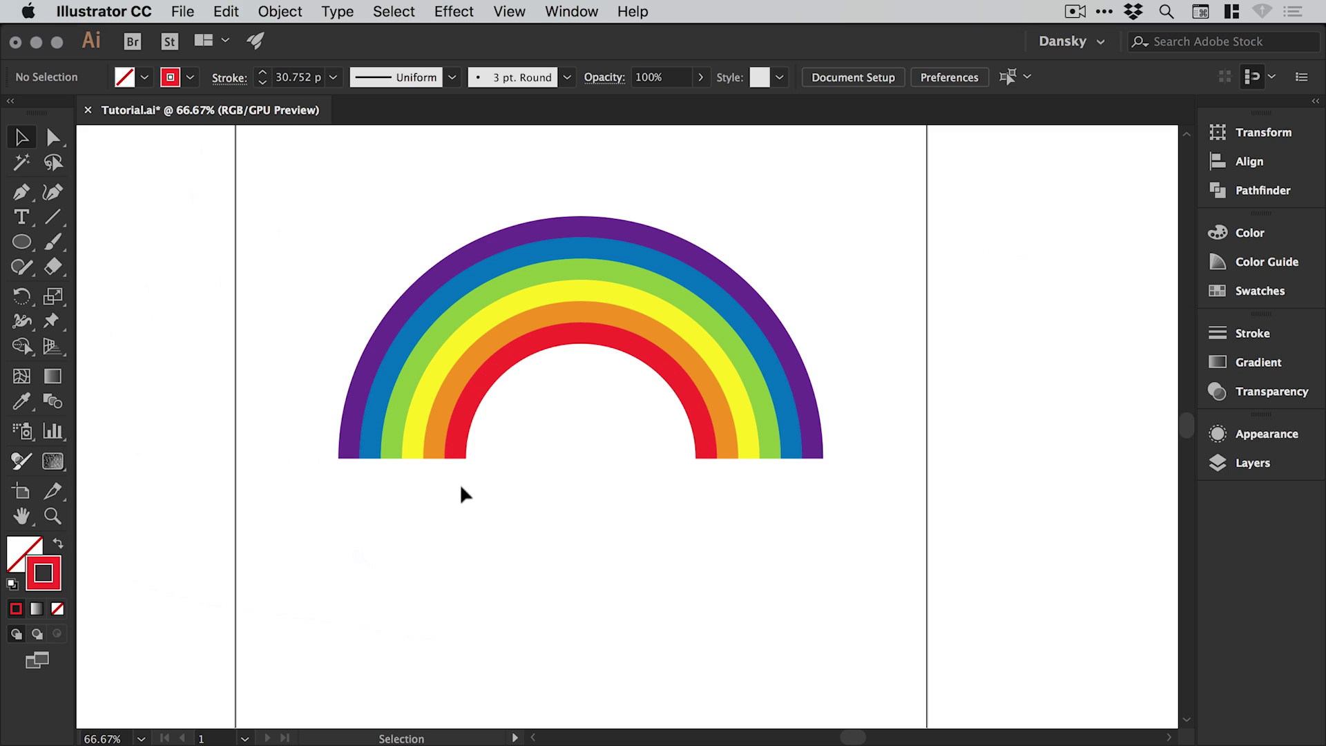
Check the arcs in Outline mode, then marquee-select all six rainbow arcs
key("a")
key("super+y")
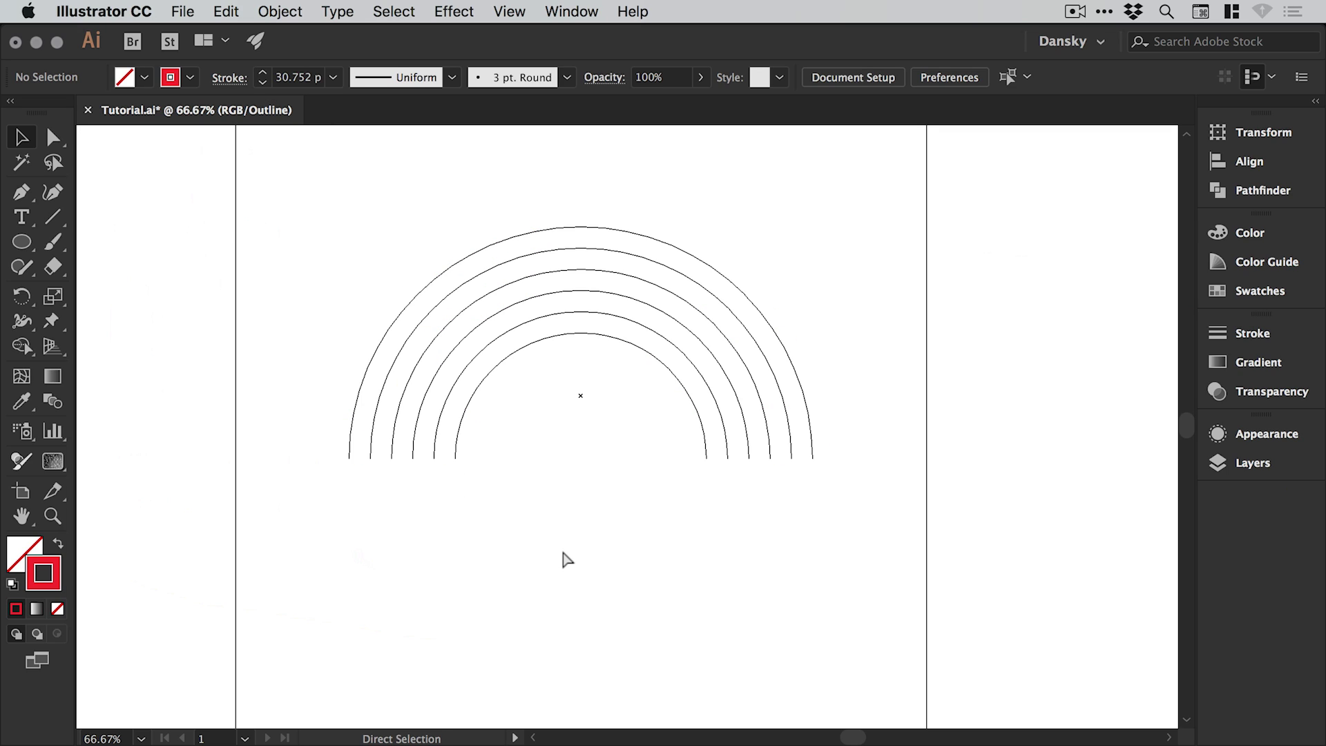
key("super+y")
key("v")
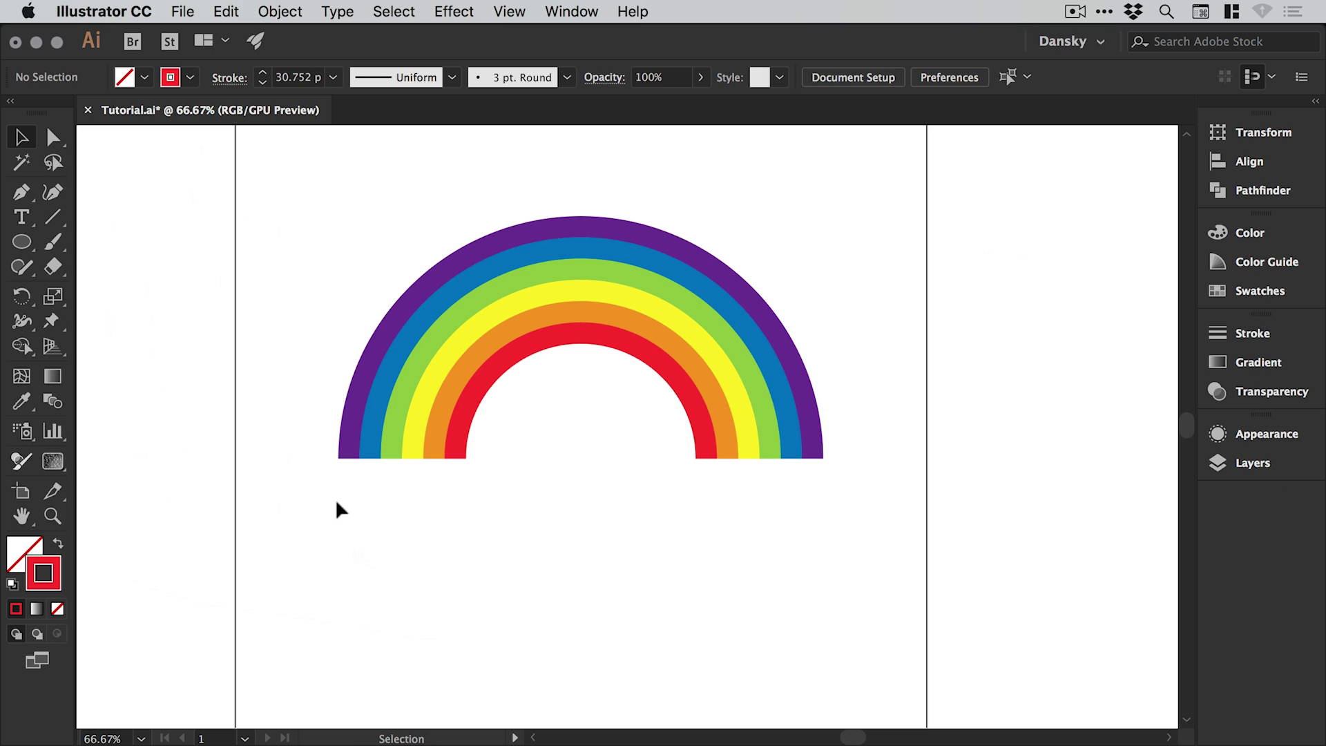
left_click_drag(318, 534, 849, 175)
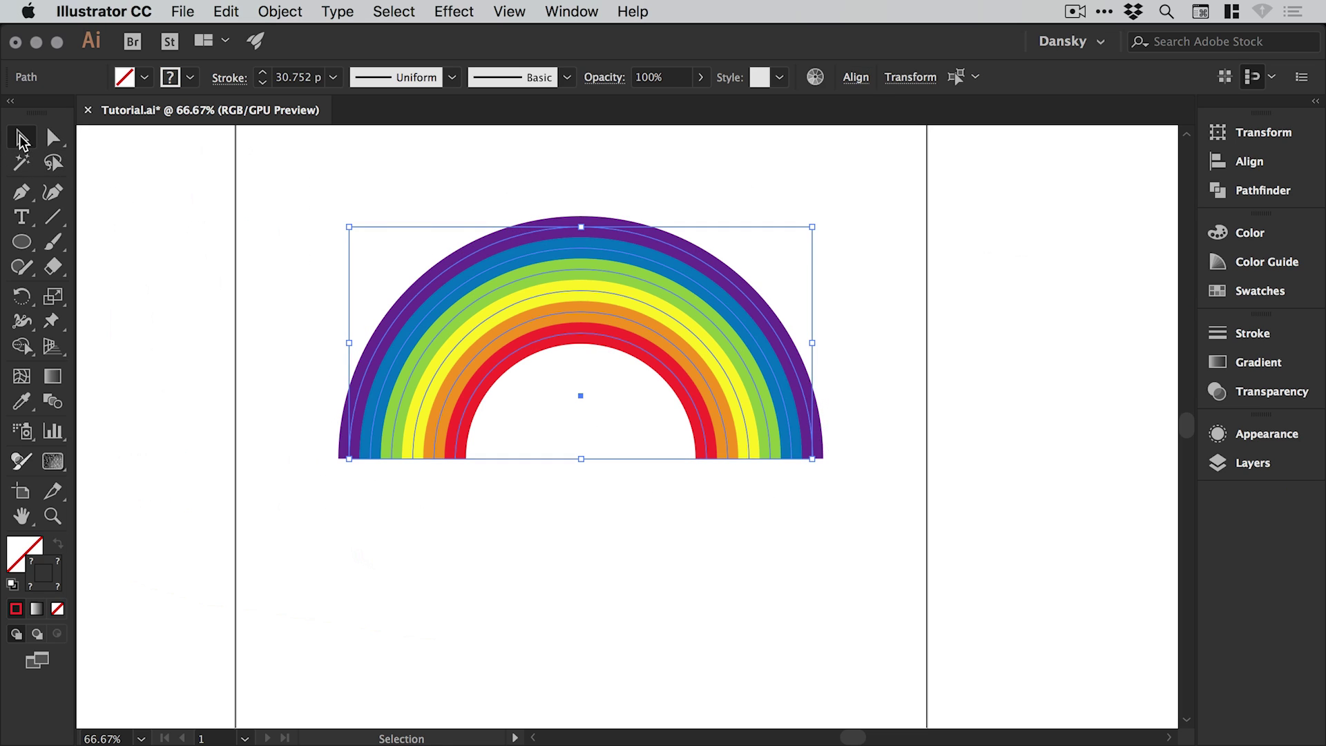
Expand the selected arcs with Fill and Stroke checked
left_click(280, 11)
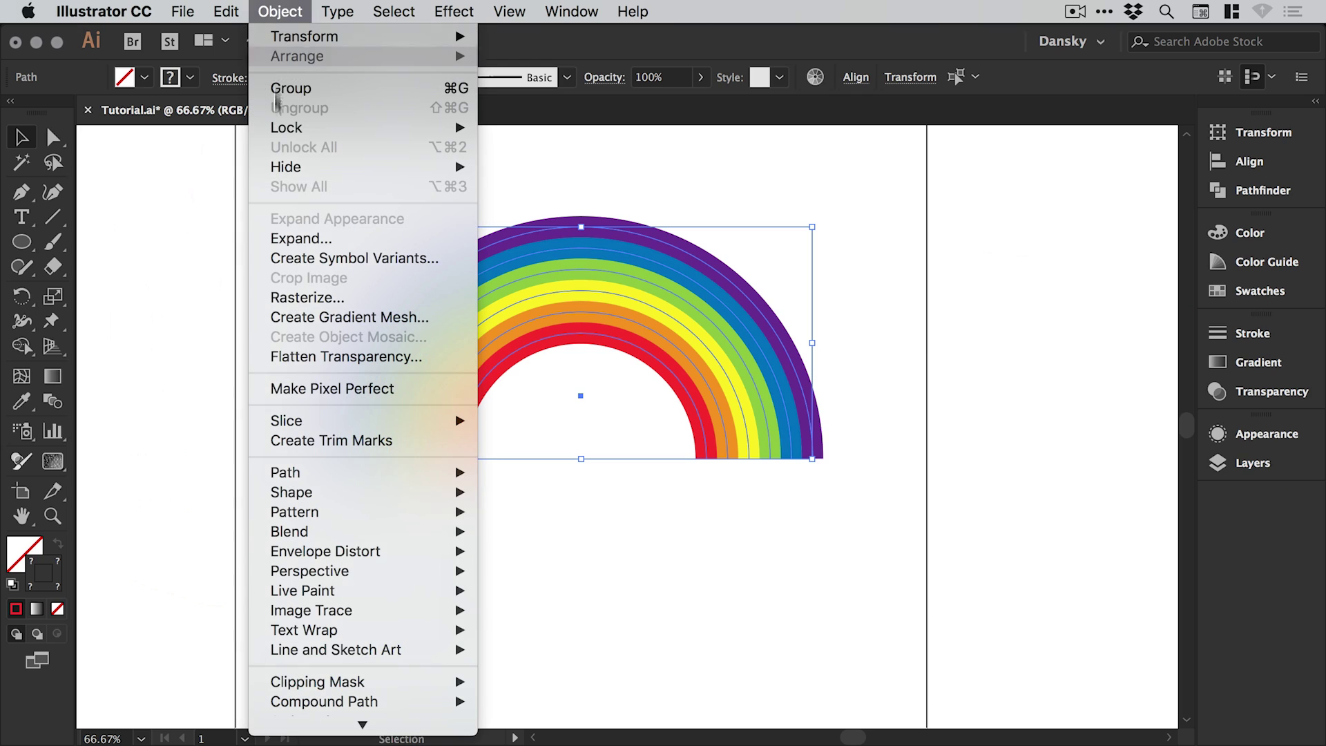
left_click(293, 239)
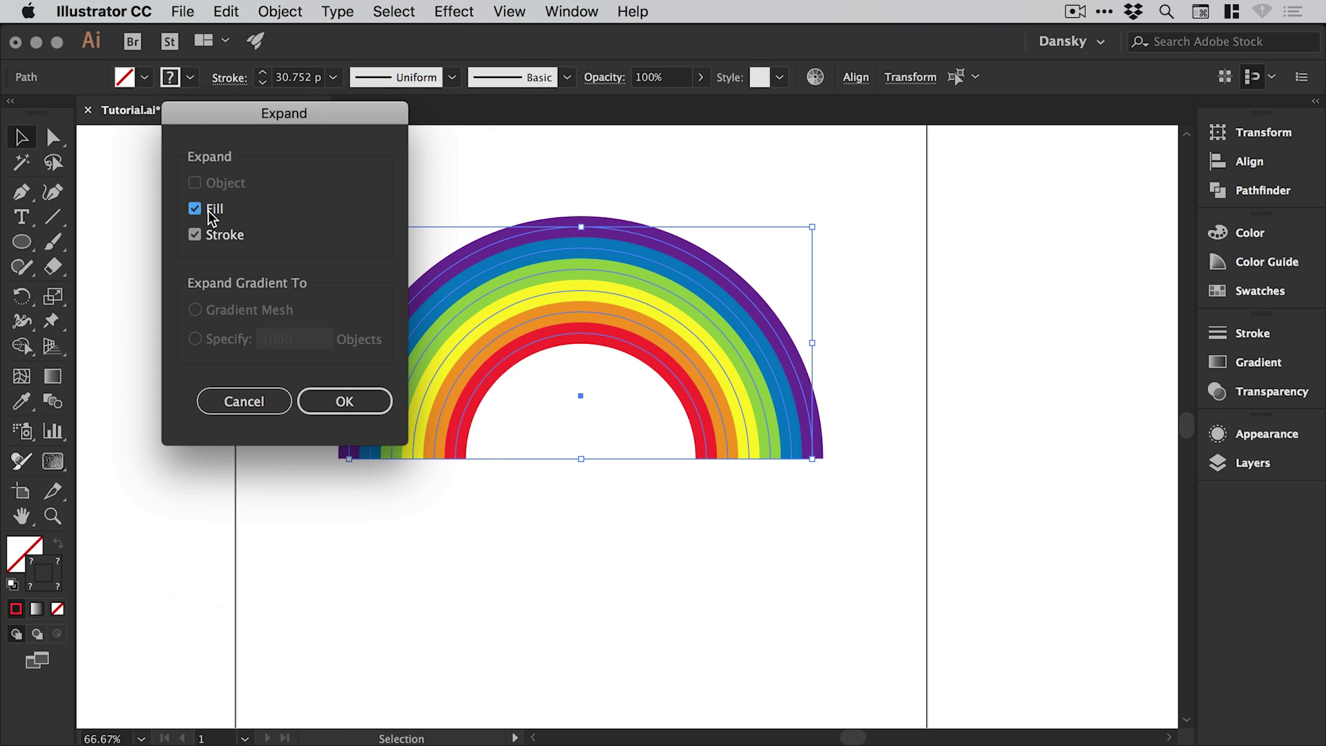
left_click(344, 402)
Verify the expanded band outlines in Outline mode with nothing selected
key("super+y")
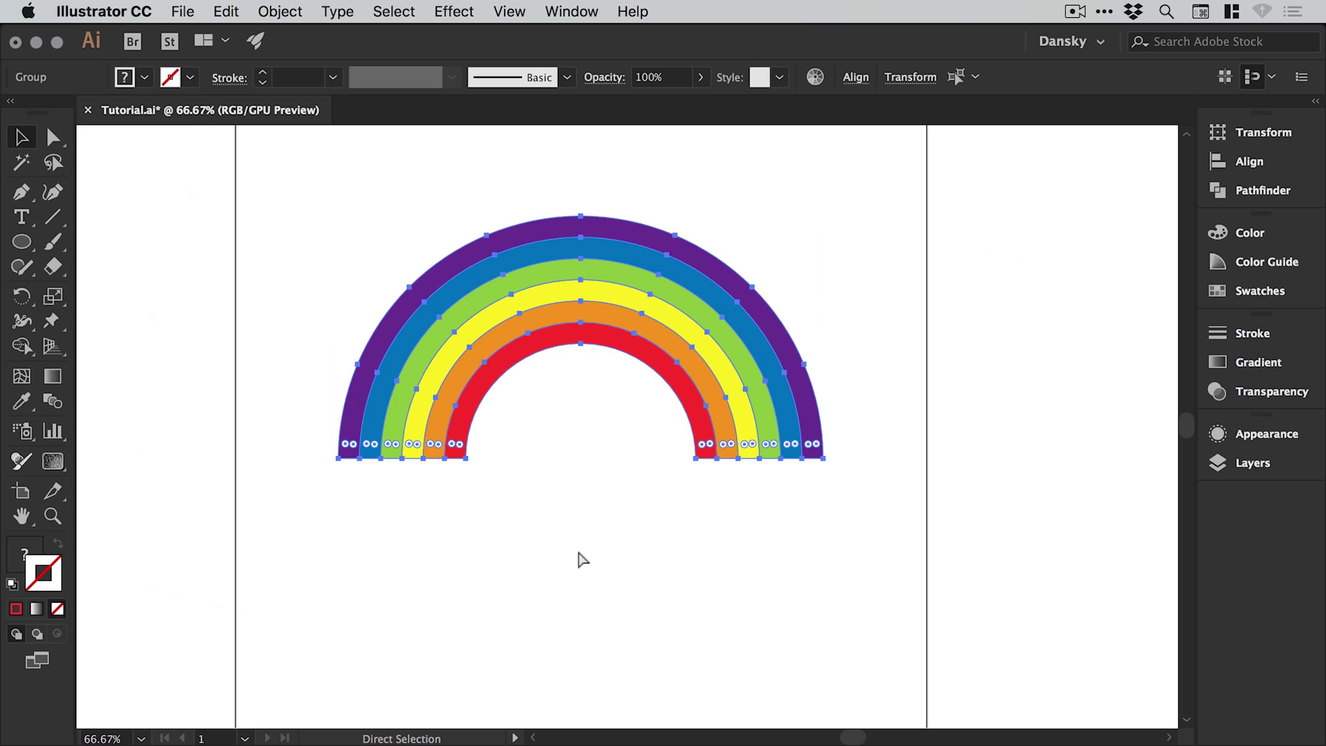
left_click(578, 548)
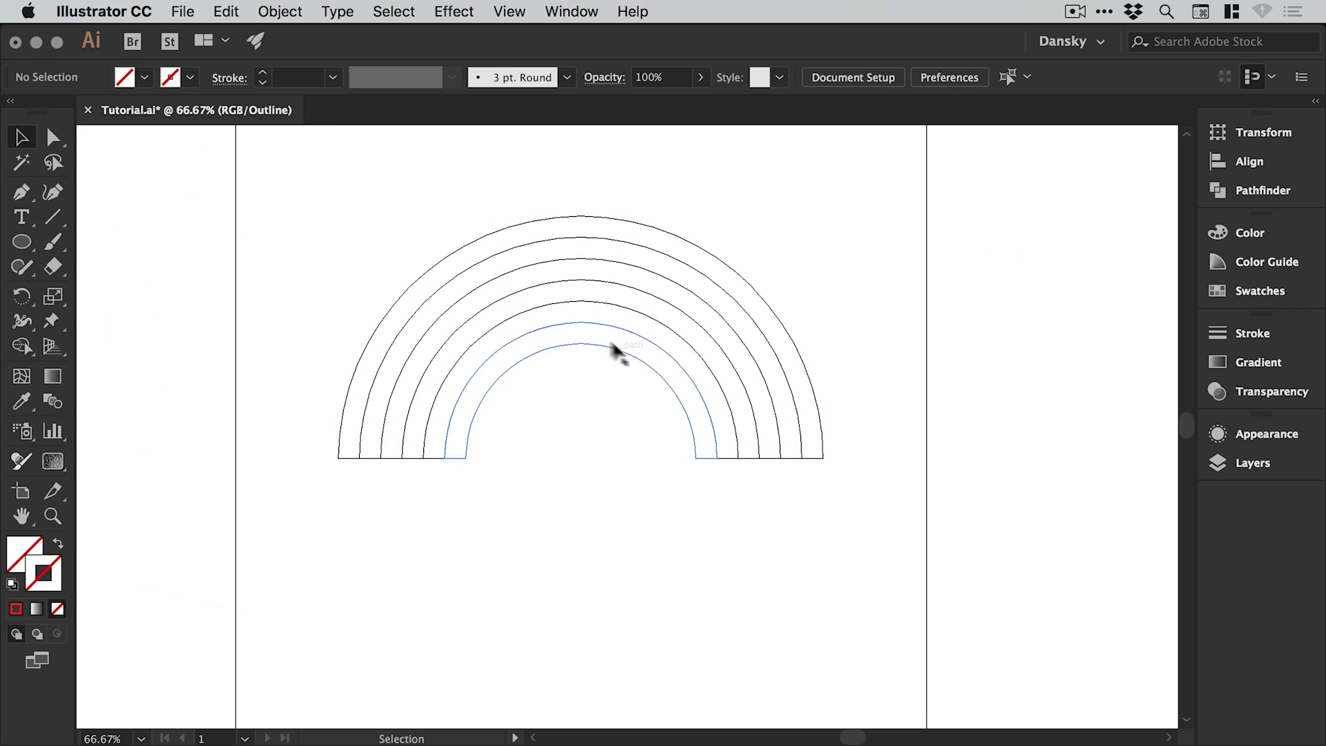
key("a")
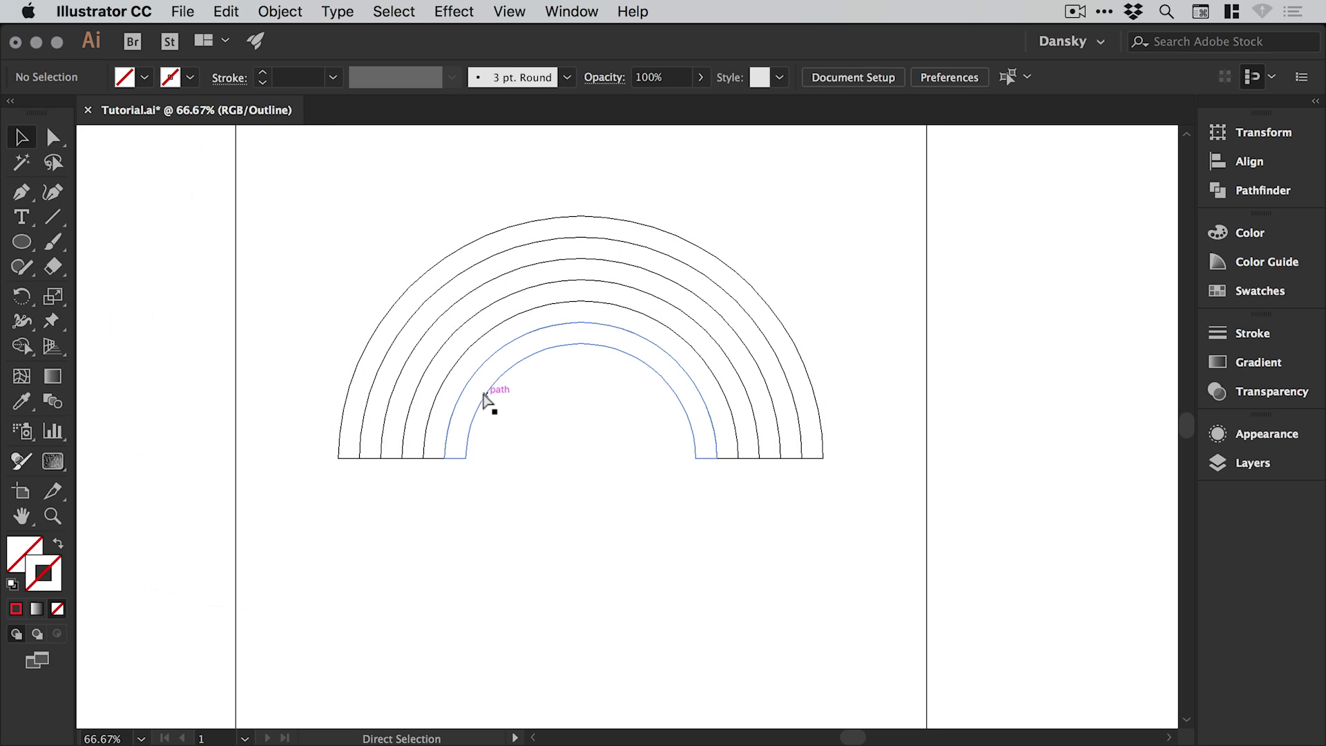
key("super+y")
Inspect the red arc's fill colour values, then select the outer purple arc
key("v")
left_click(483, 407)
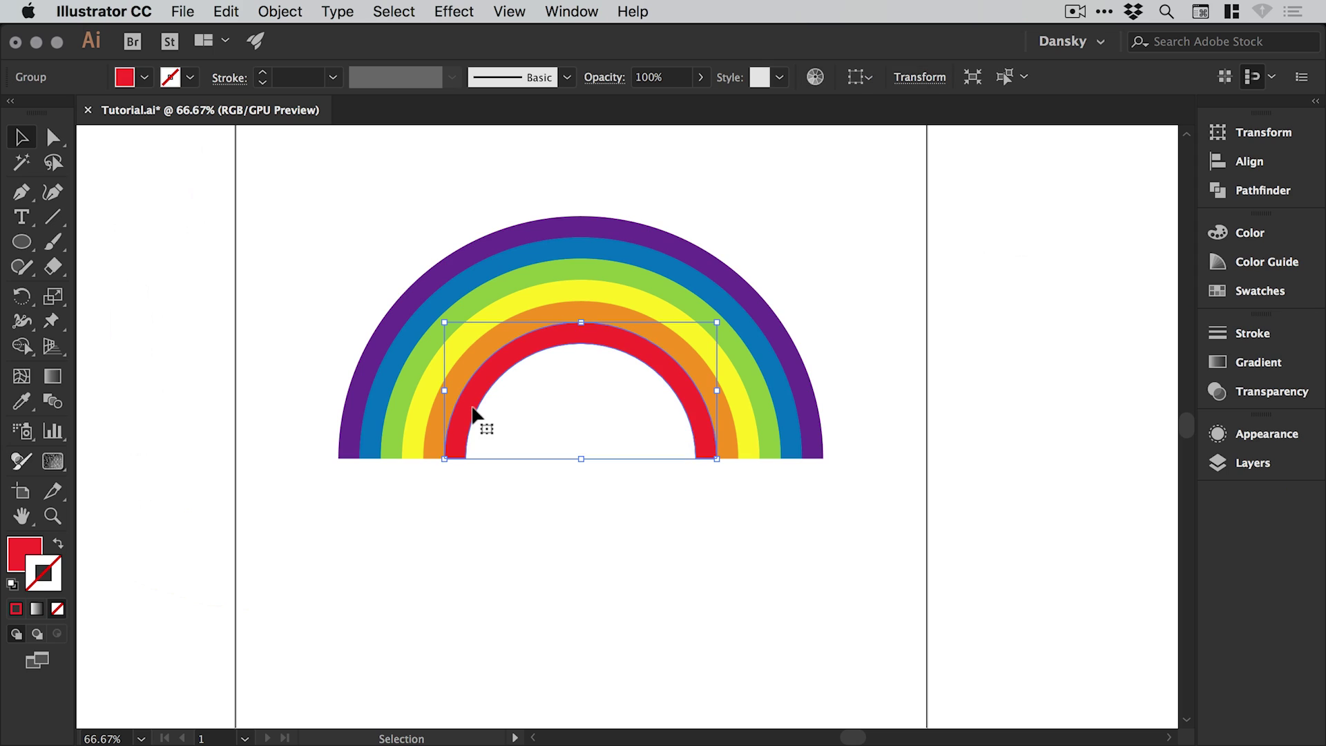
left_click(24, 547)
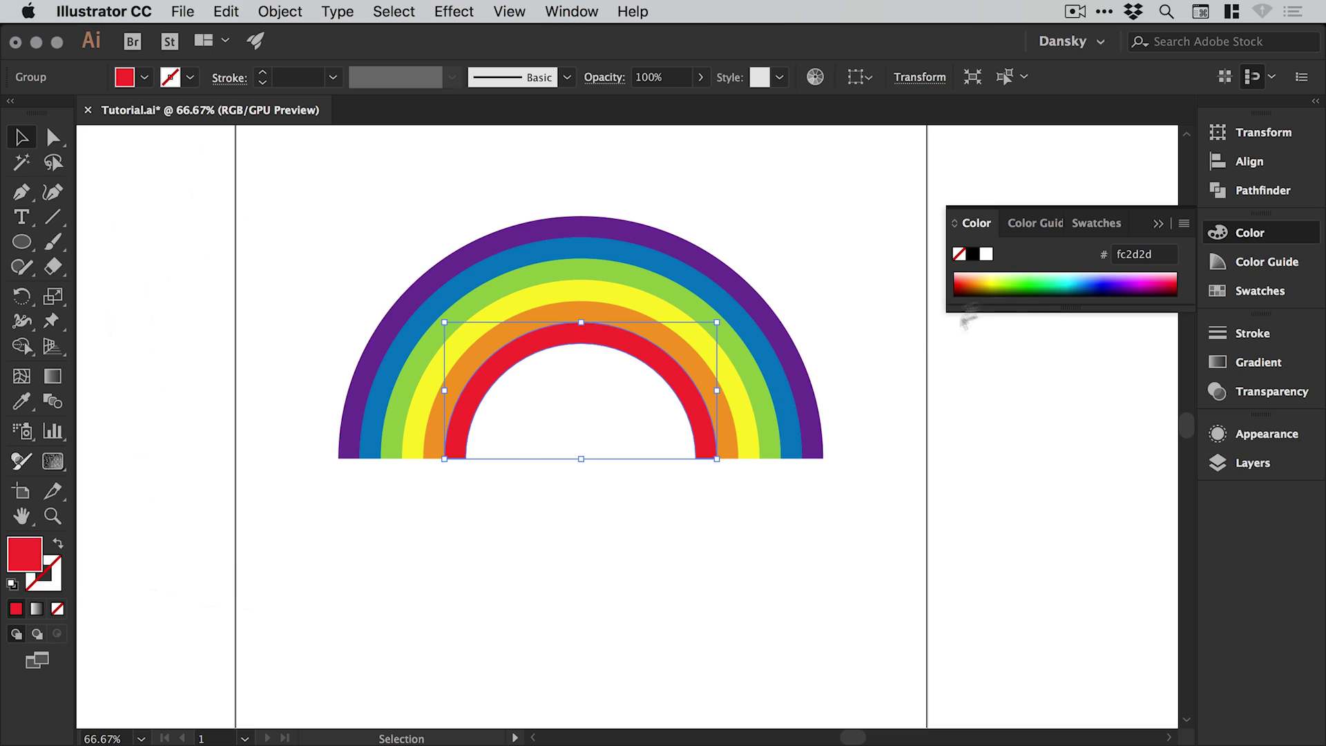
left_click(794, 358)
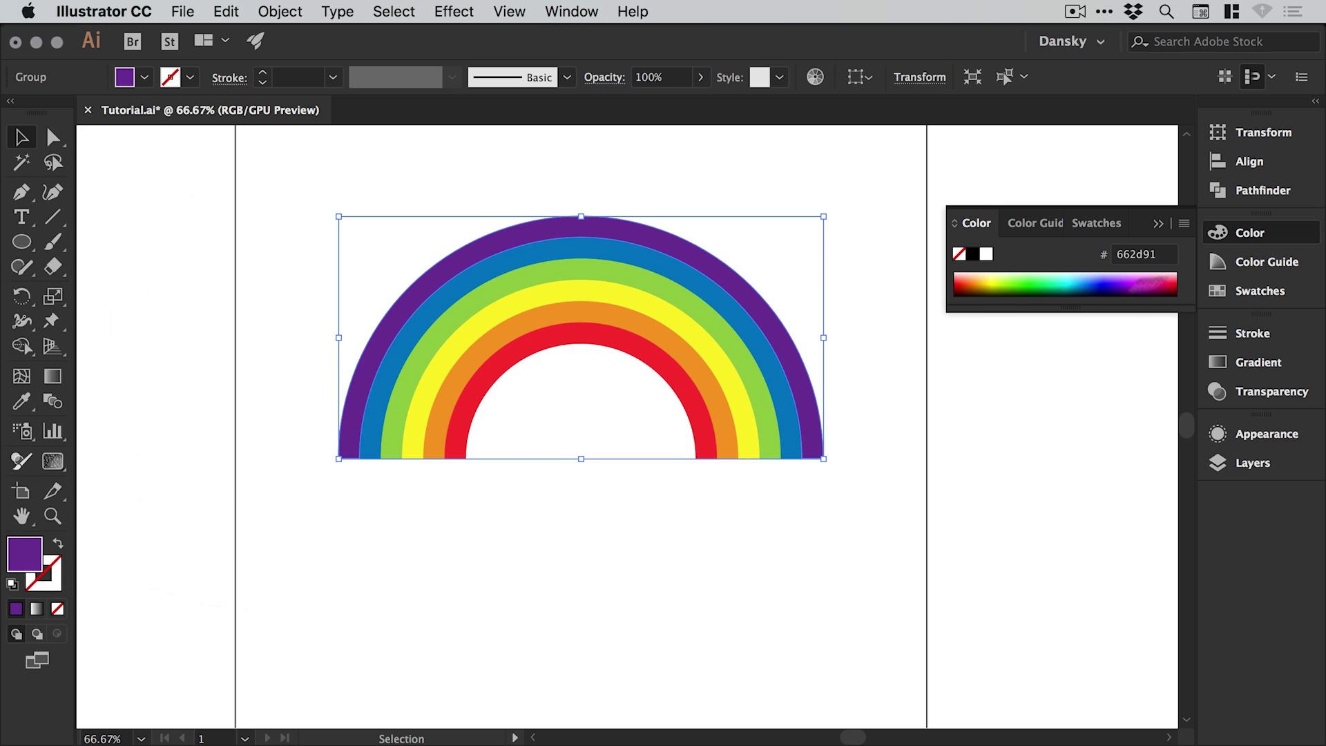
Edit the purple swatch with Preview on to RGB 104, 60, 145
left_click(1236, 290)
double_click(1133, 304)
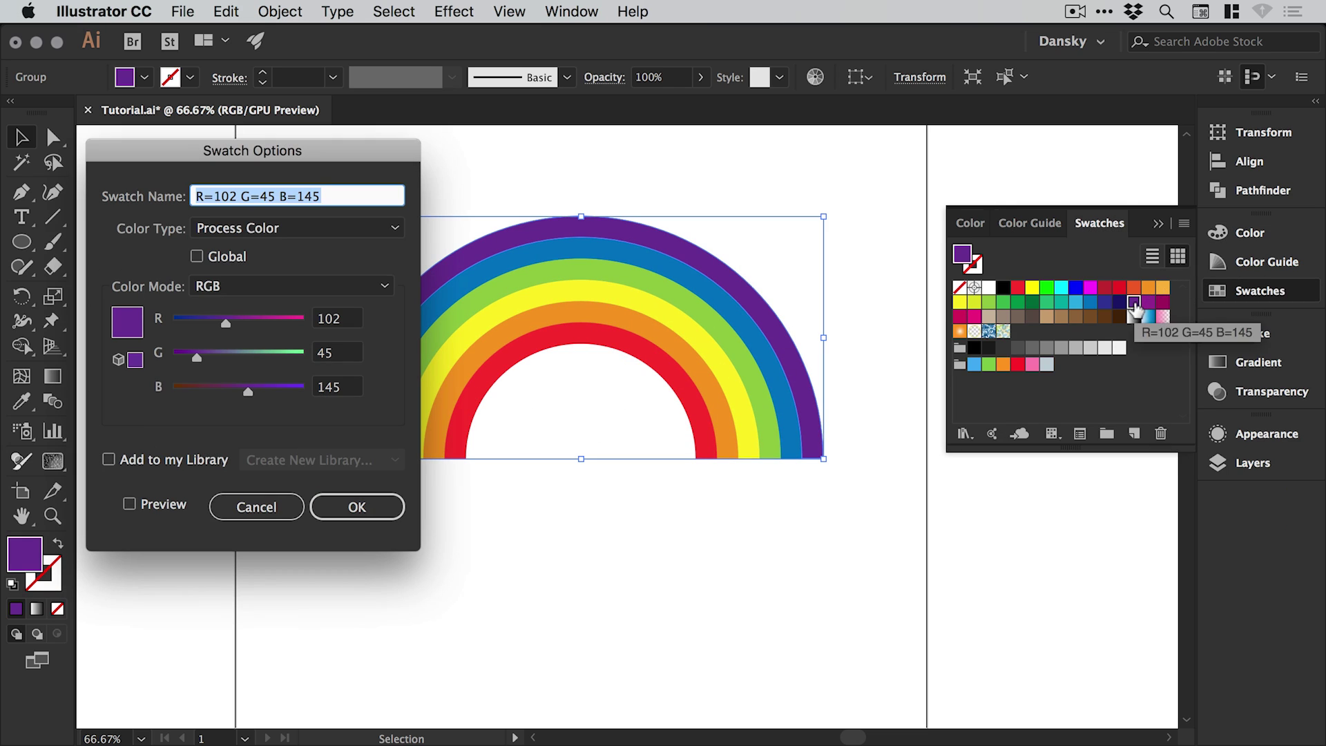
left_click(158, 504)
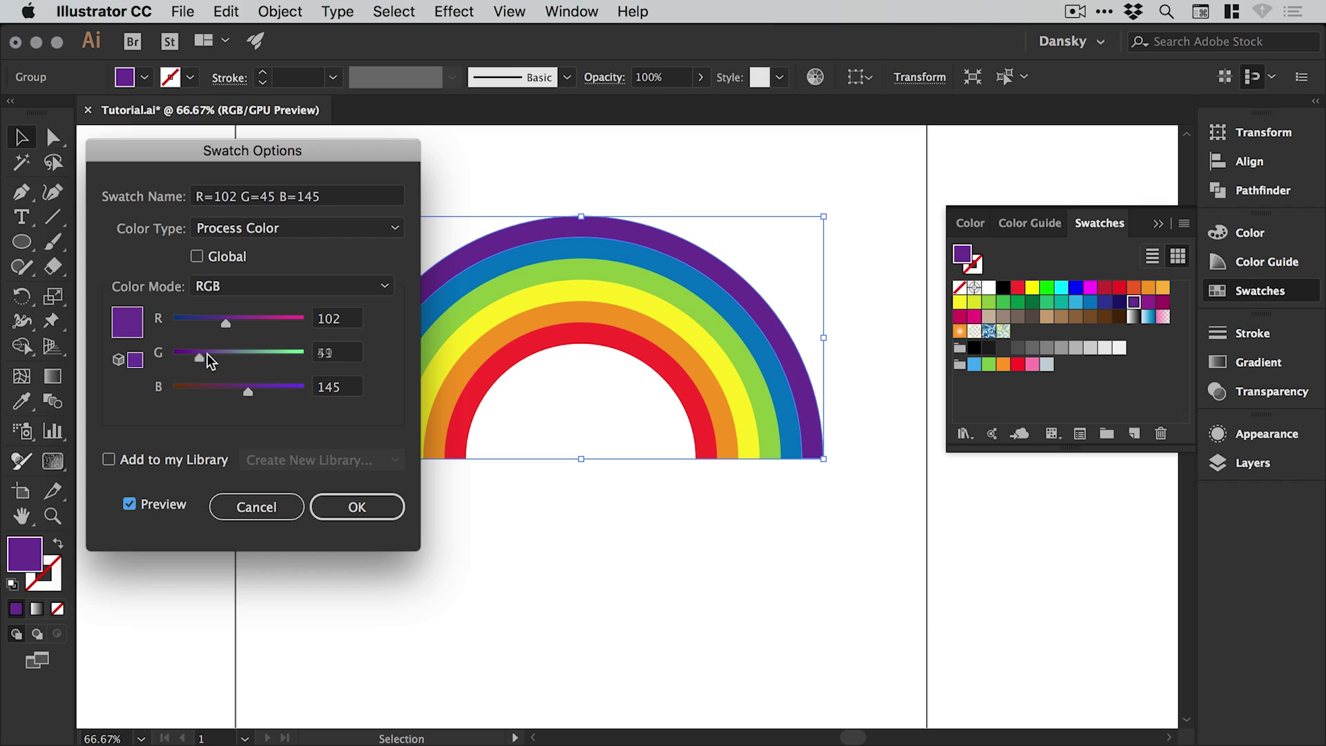
mouse_move(207, 354)
left_mouse_down()
mouse_move(228, 319)
mouse_move(204, 355)
left_mouse_up()
left_click(217, 321)
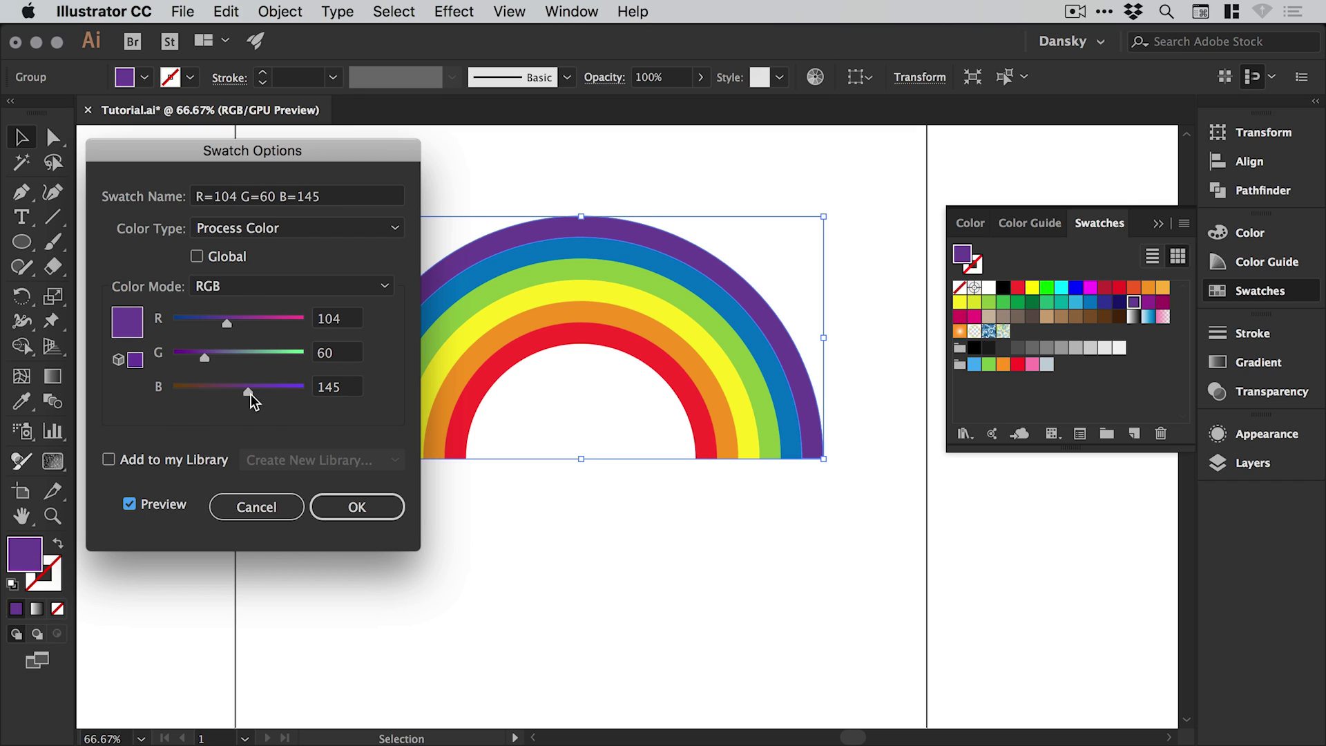
left_click_drag(251, 395, 243, 391)
left_click(351, 505)
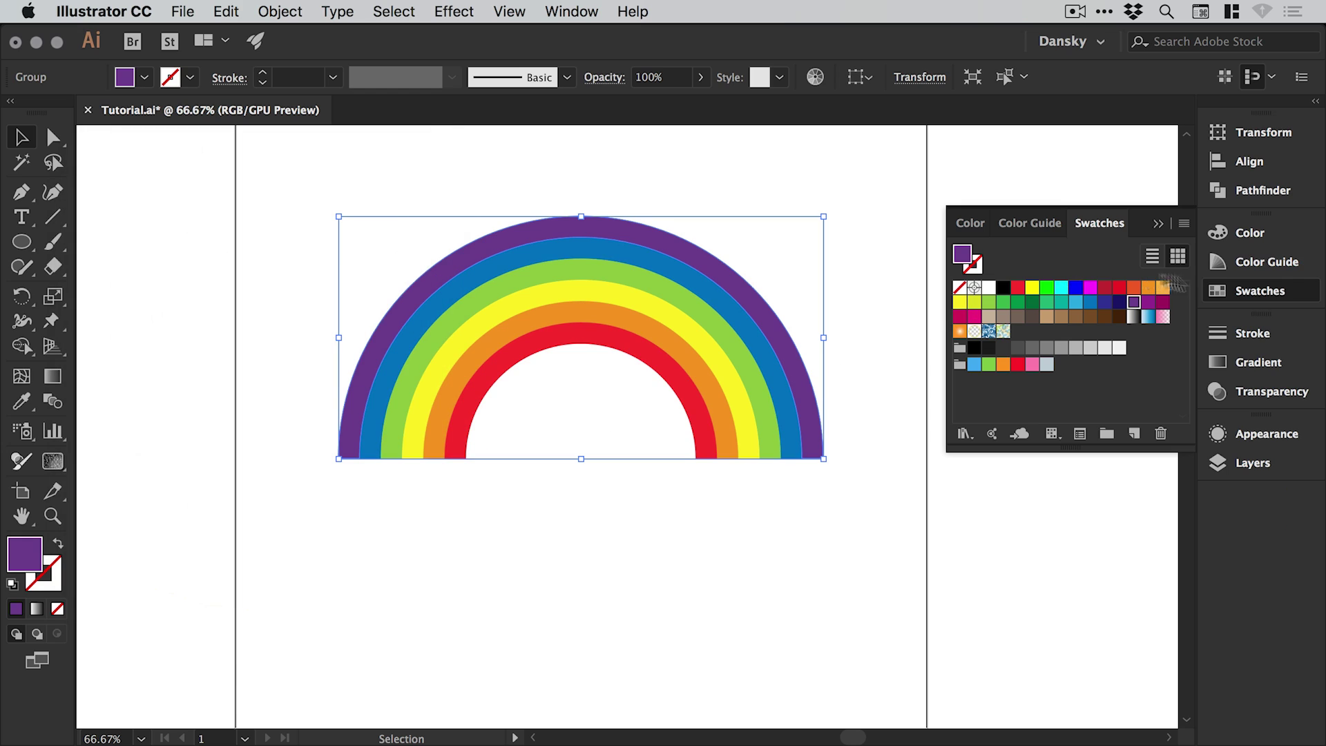
left_click(1261, 292)
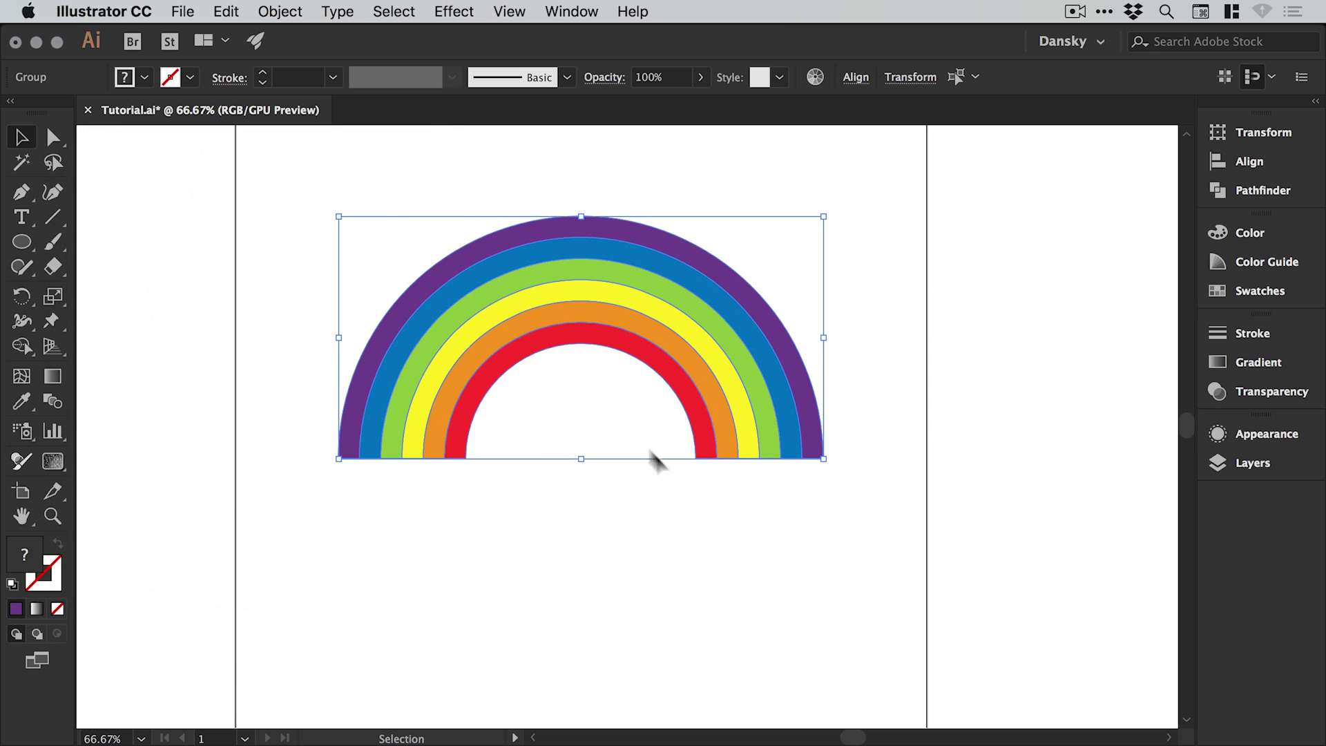
Group the six bands and move the rainbow about 133.5 pt lower, centred on the artboard
left_click(280, 11)
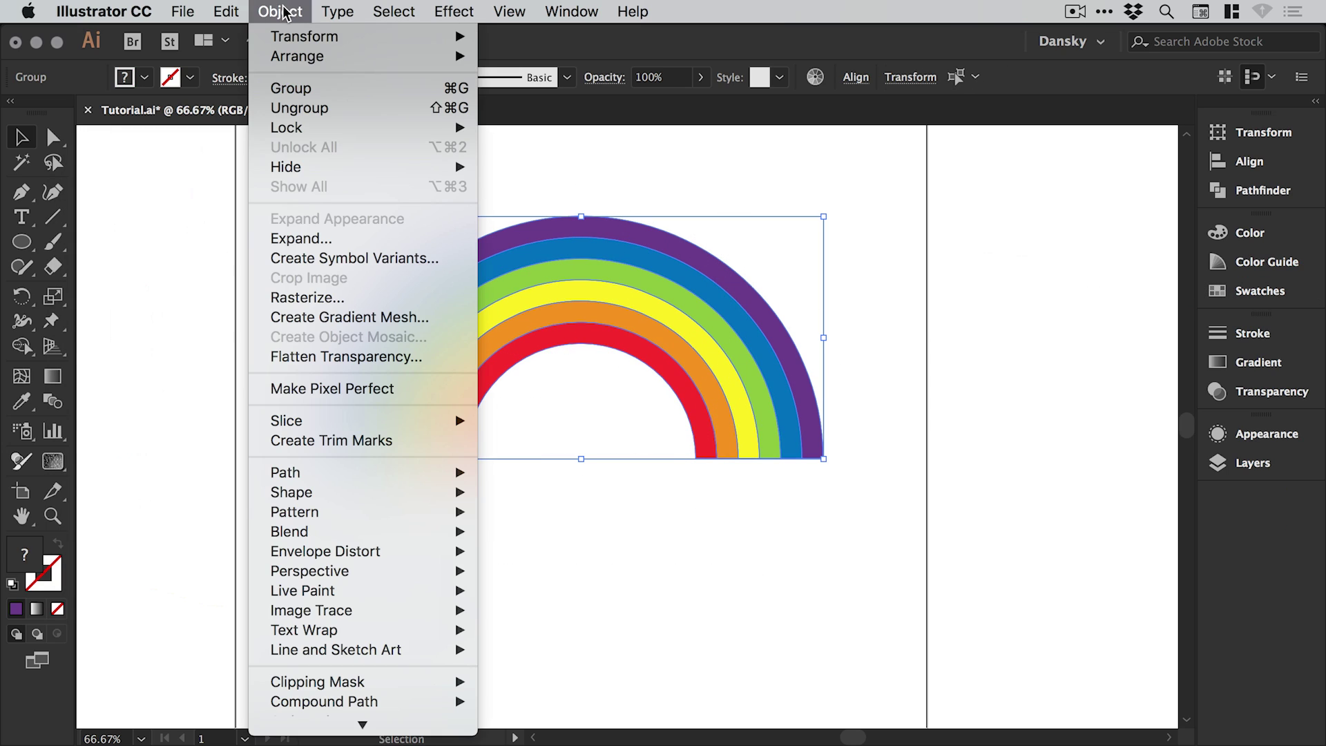
left_click(291, 88)
key("super+0")
left_click_drag(701, 303, 704, 381)
left_click(1008, 340)
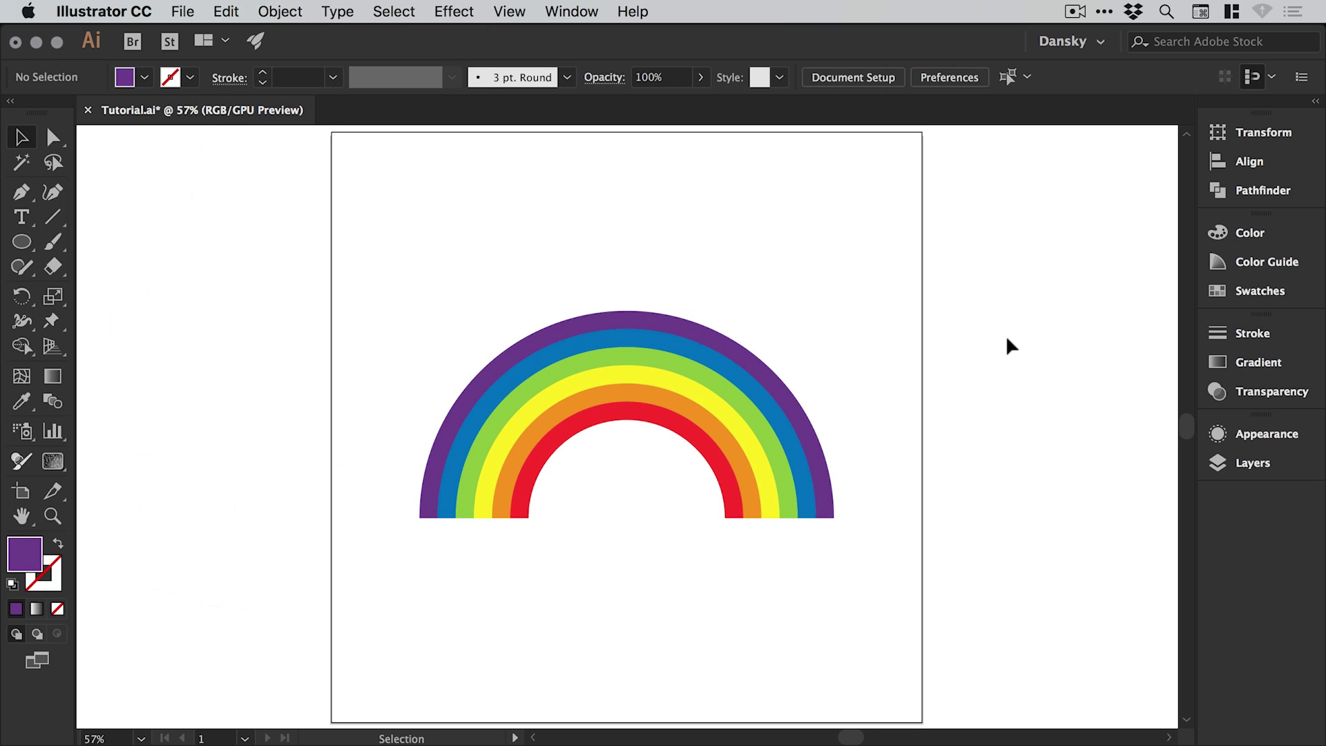